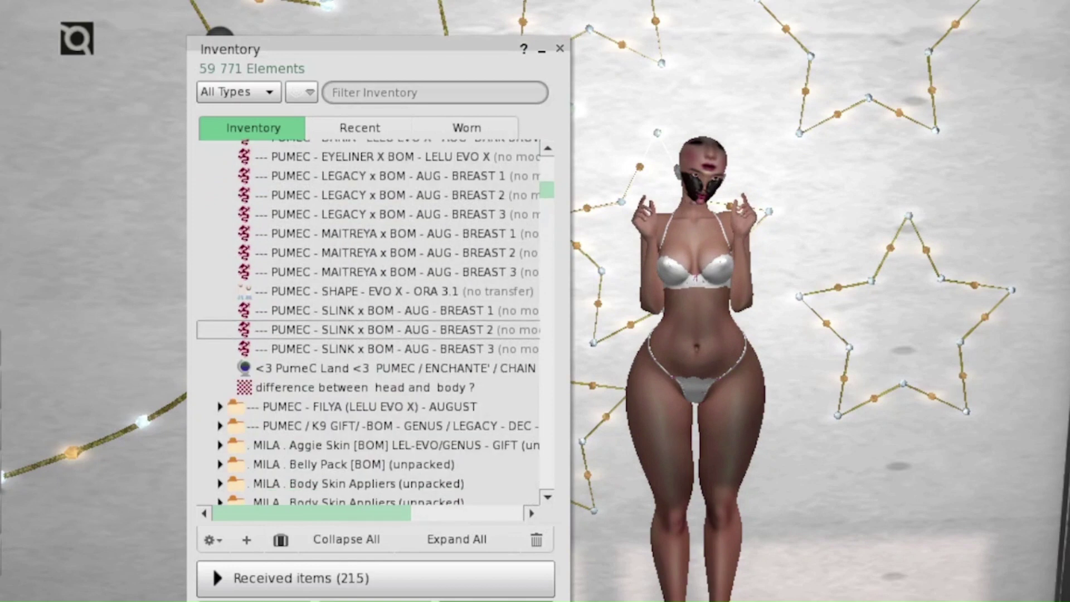
Wear the browless PUMEC DARIA LELU EVO X AUG skin layer and view the avatar's face up close
scroll(368, 328, "up", 7)
left_click(368, 218)
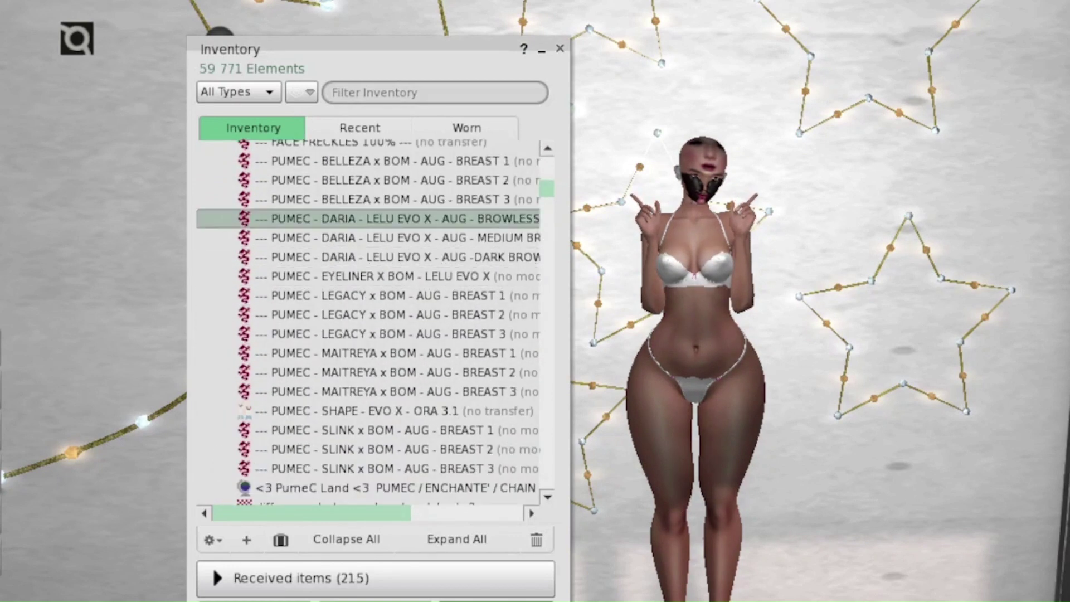
right_click(433, 220)
left_click(452, 497)
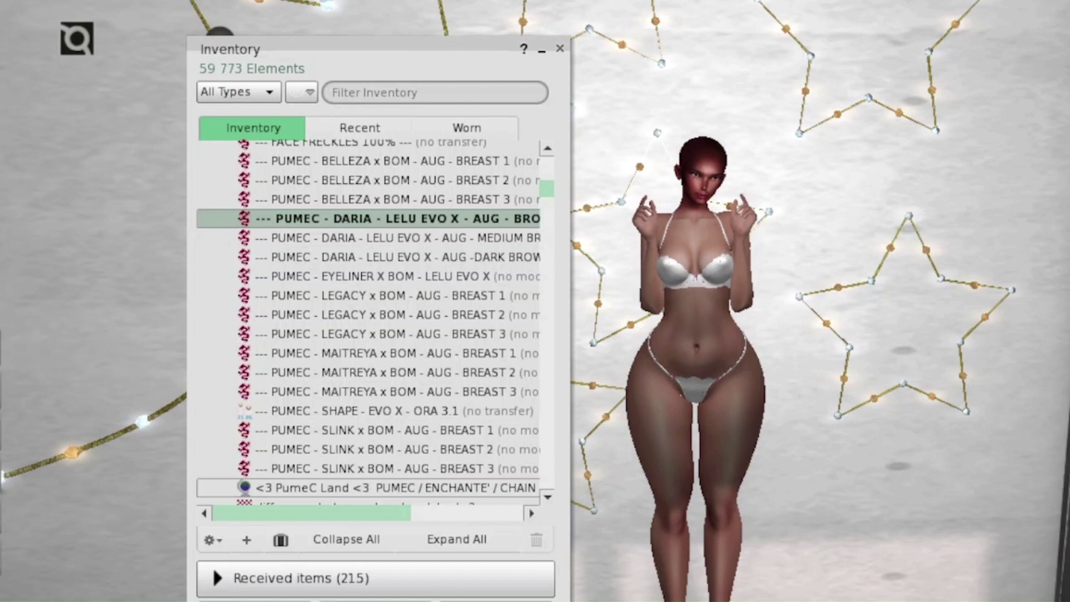
left_click(701, 186, "alt")
scroll(701, 187, "up", 6)
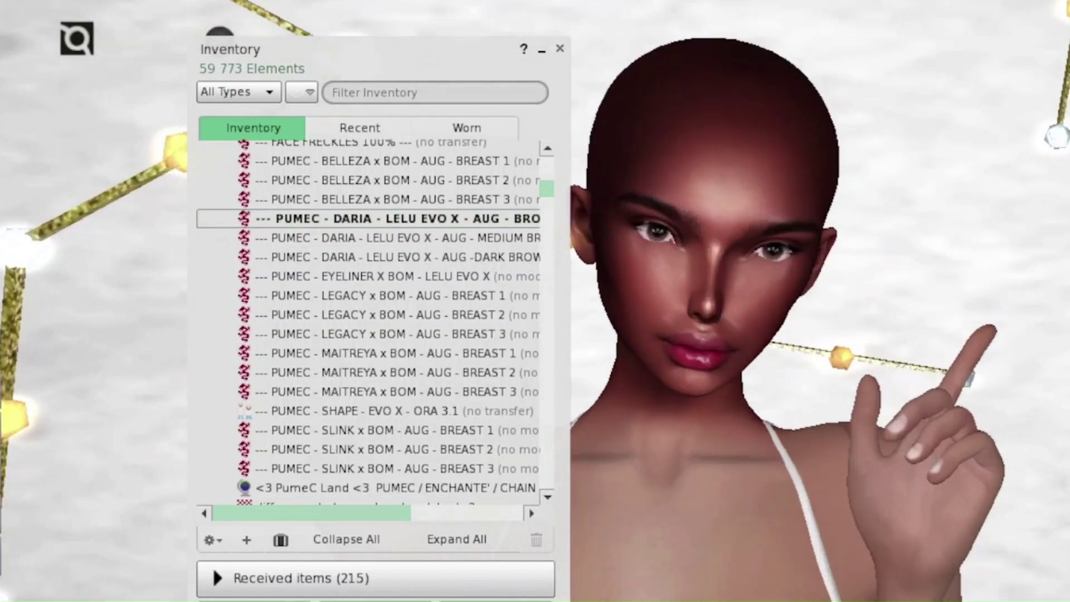
scroll(713, 251, "up", 1)
scroll(713, 251, "down", 4)
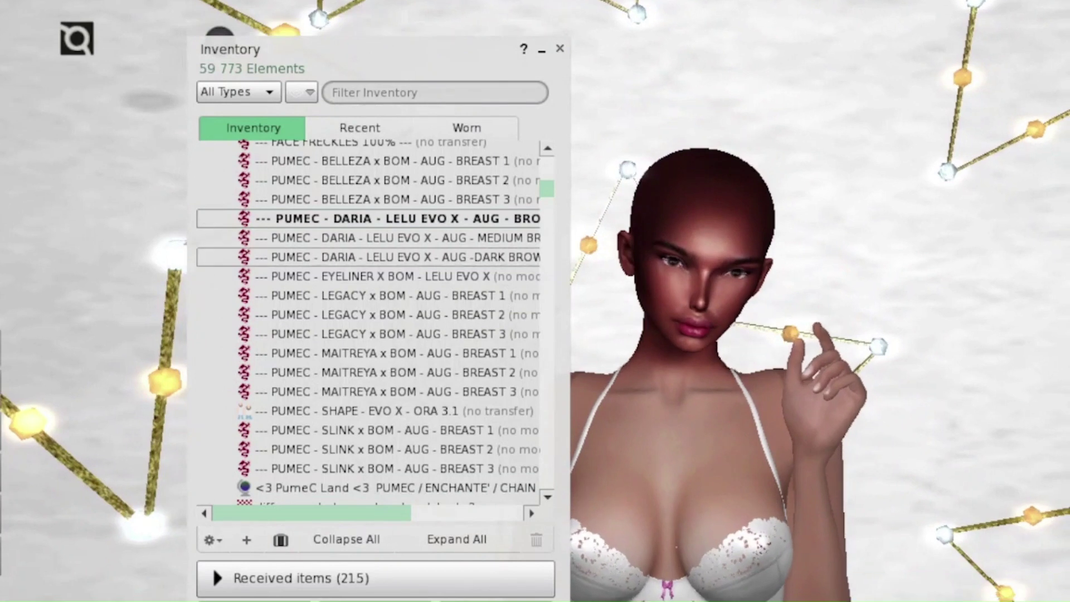
Collapse the PUMEC DARIA (LELU EVO X) folder and its parent +Skins folder in the inventory
scroll(368, 322, "up", 20)
double_click(368, 306)
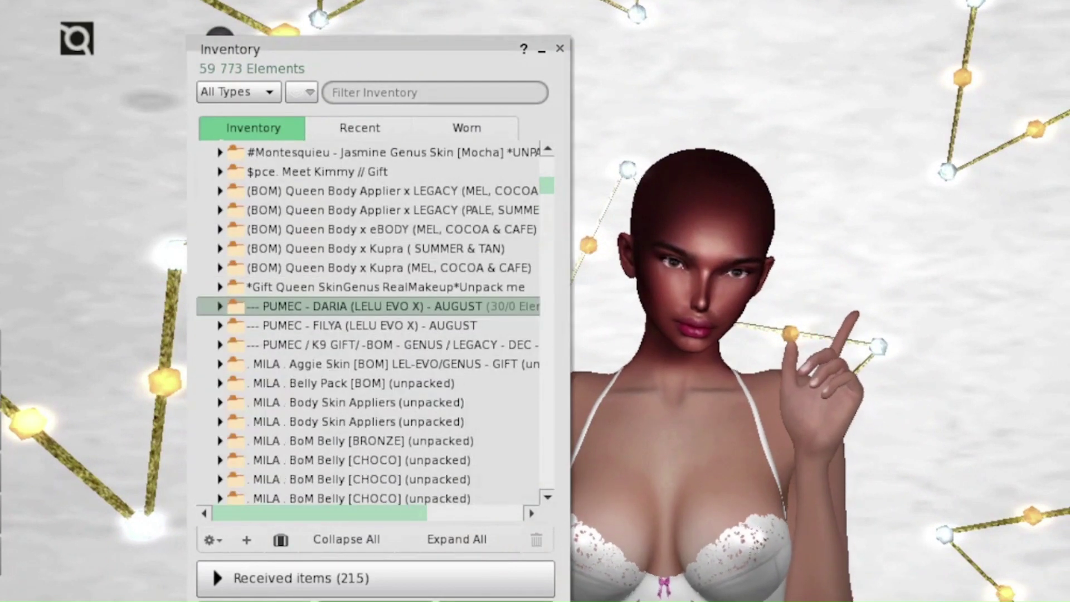
scroll(368, 318, "up", 3)
left_click(211, 303)
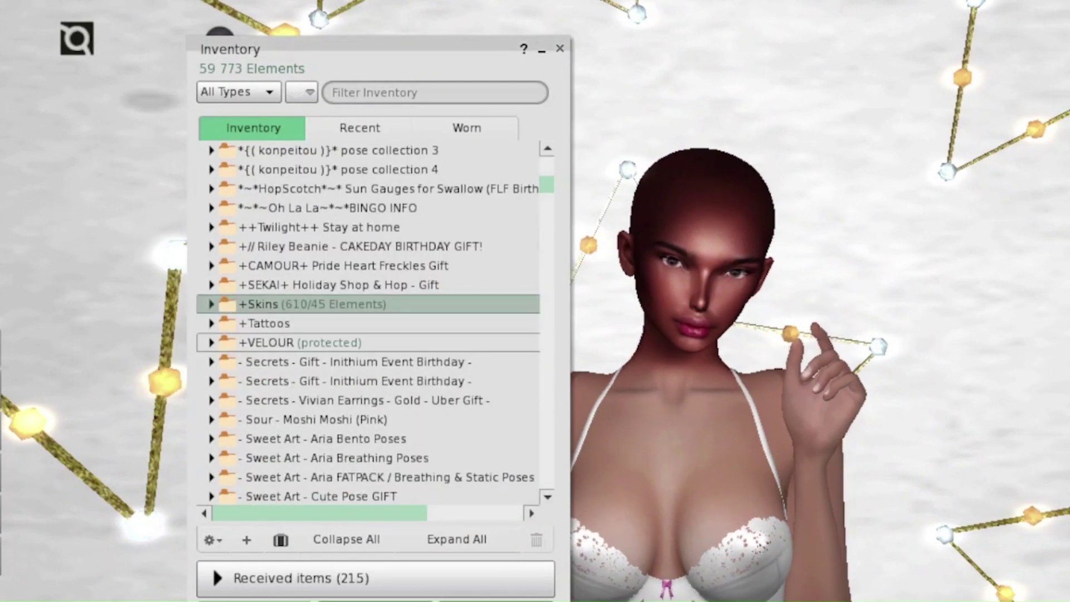
Expand the +VELOUR folder and its Reborn subfolder, and find the "Ipanema Body" for eBody Reborn folder
left_click(211, 342)
scroll(212, 346, "down", 3)
left_click(220, 329)
scroll(221, 334, "down", 4)
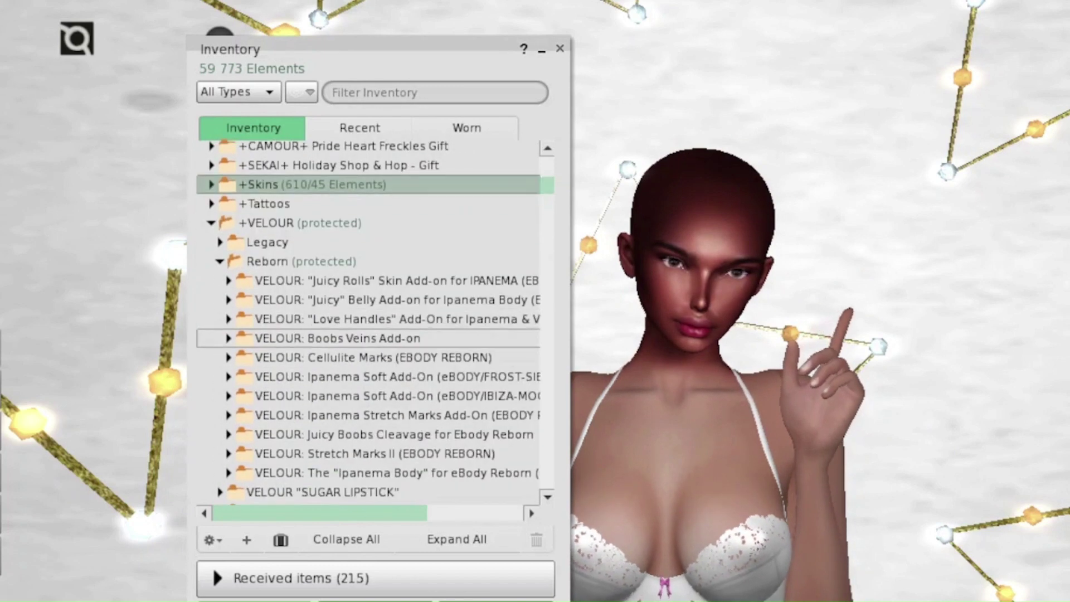
scroll(368, 323, "down", 5)
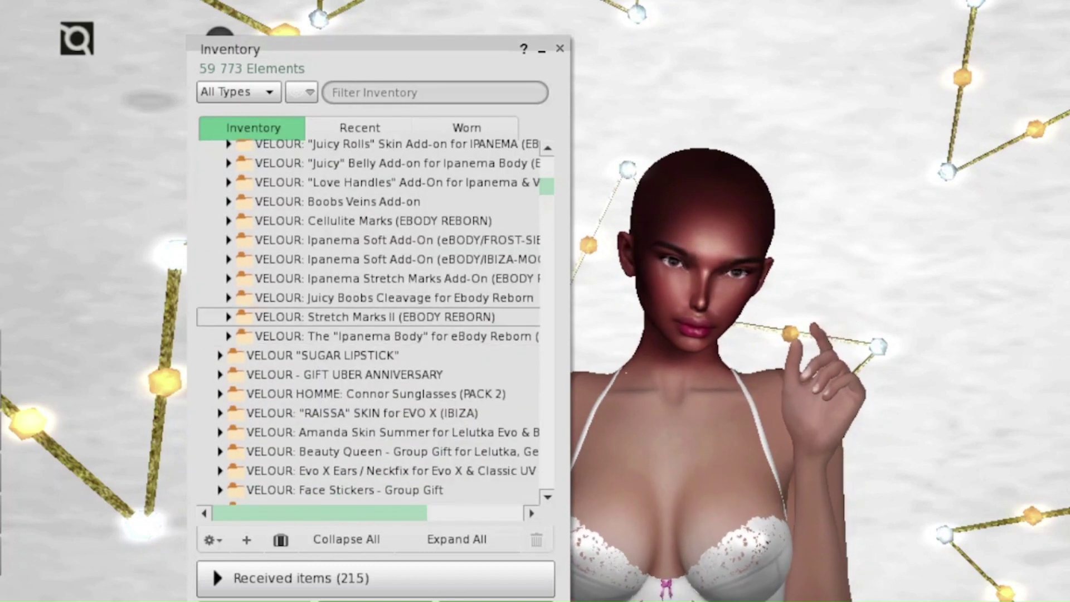
scroll(368, 312, "down", 2)
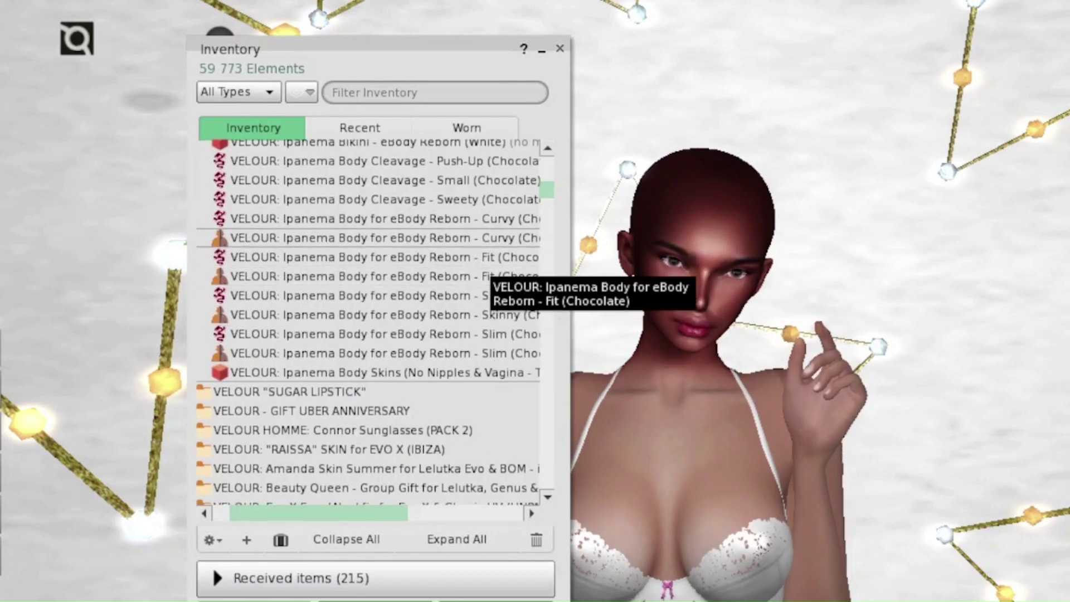
Wear the VELOUR Ipanema Body for eBody Reborn - Curvy (Chocolate) skin and check it on the avatar's full body
left_click(368, 238)
right_click(490, 240)
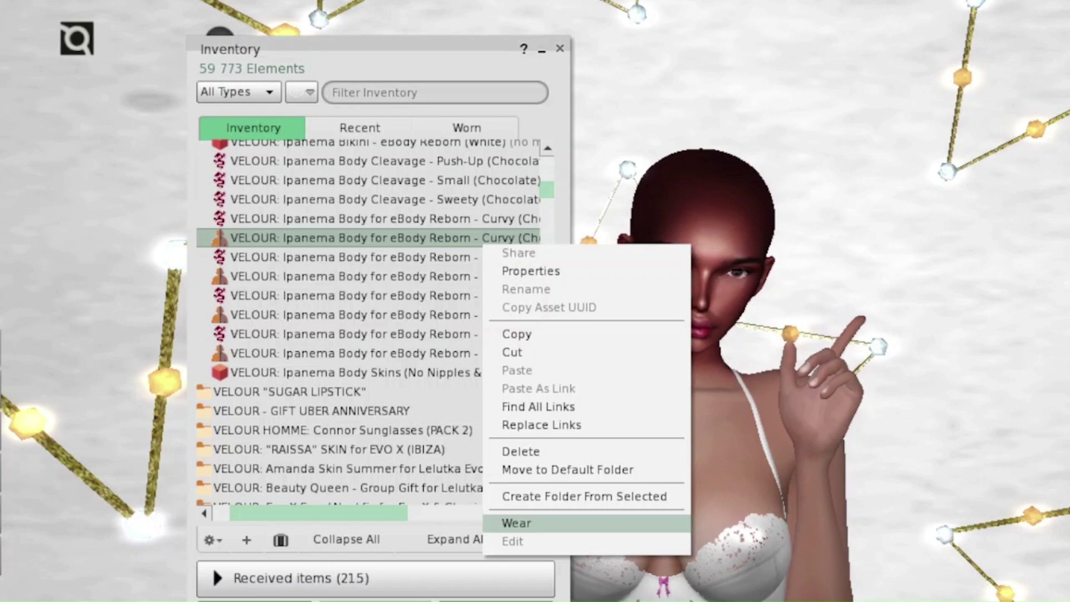
left_click(514, 584)
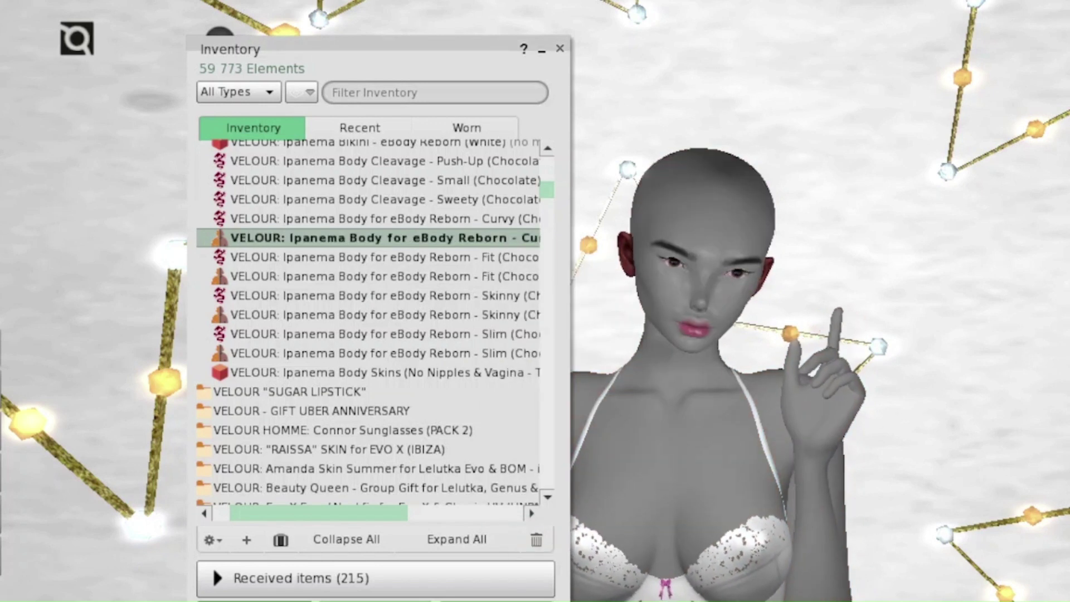
scroll(791, 301, "down", 3)
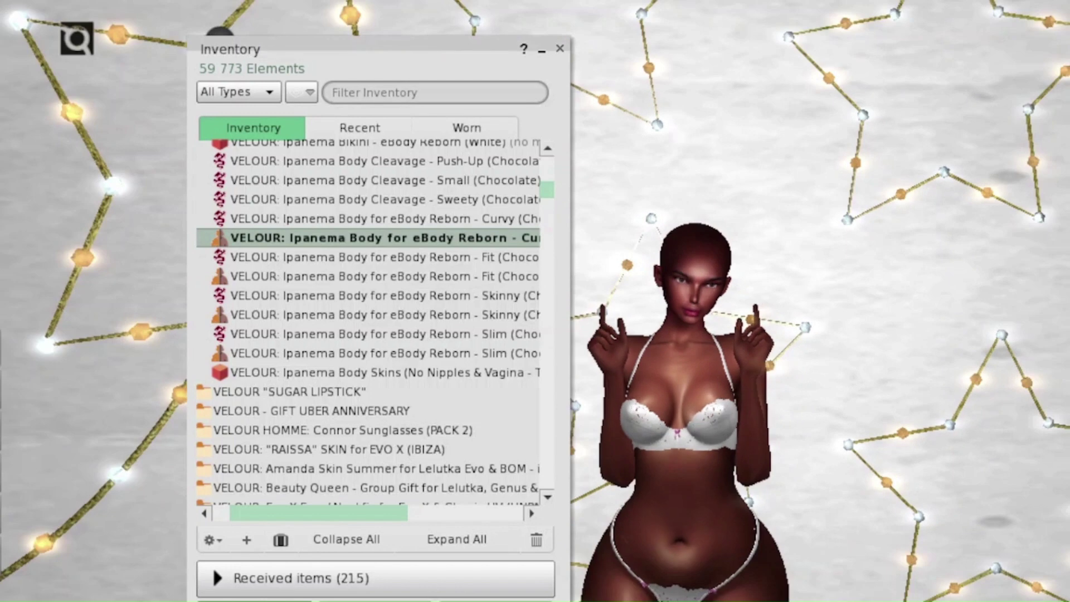
left_click_drag(680, 390, 692, 325)
scroll(390, 293, "up", 1)
Collapse the "Ipanema Body" for eBody Reborn folder and expand the Ipanema Soft Add-On (eBODY/IBIZA-MOONLIGHT) folder
scroll(390, 293, "up", 7)
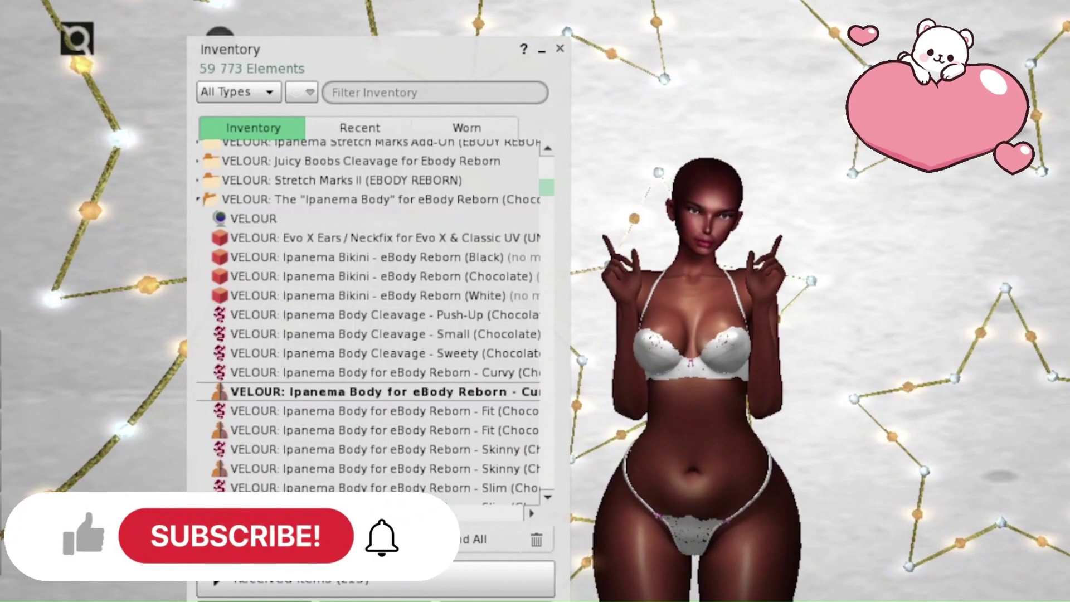
scroll(368, 322, "left", 2)
left_click(225, 199)
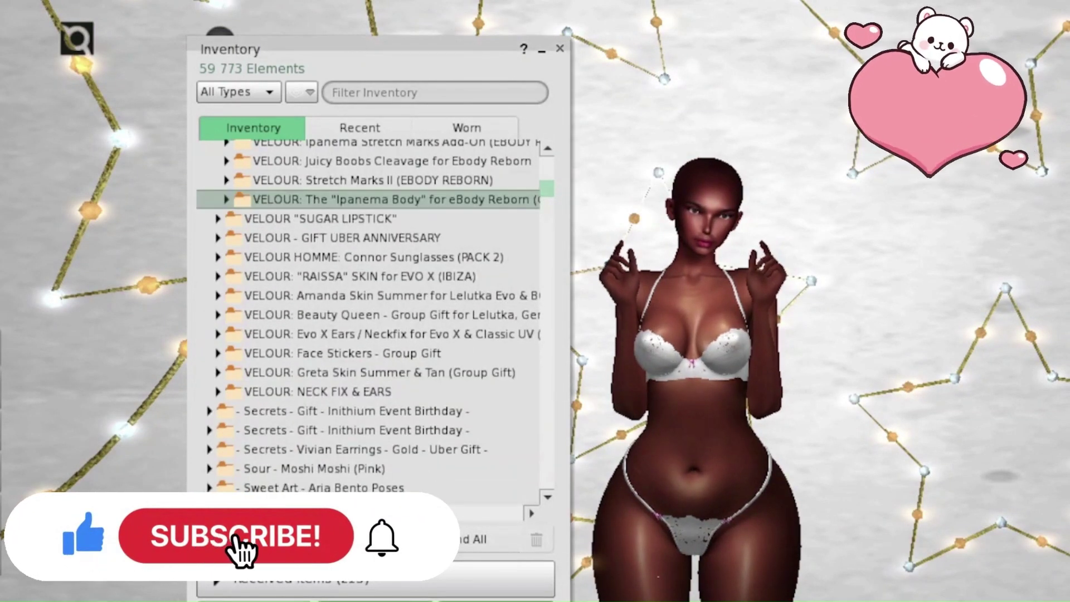
scroll(368, 199, "up", 3)
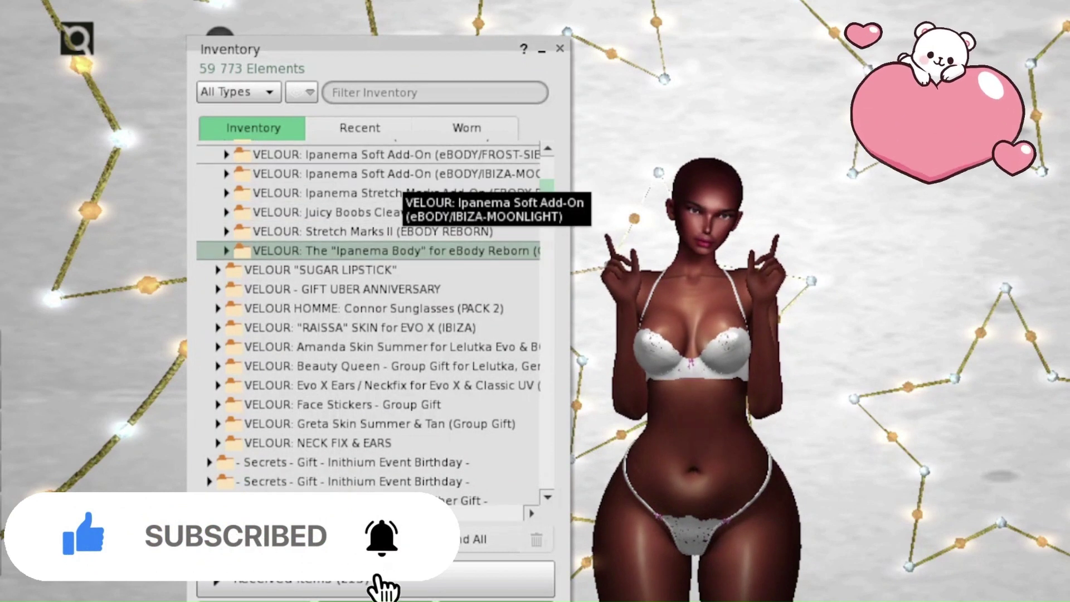
left_click(390, 156)
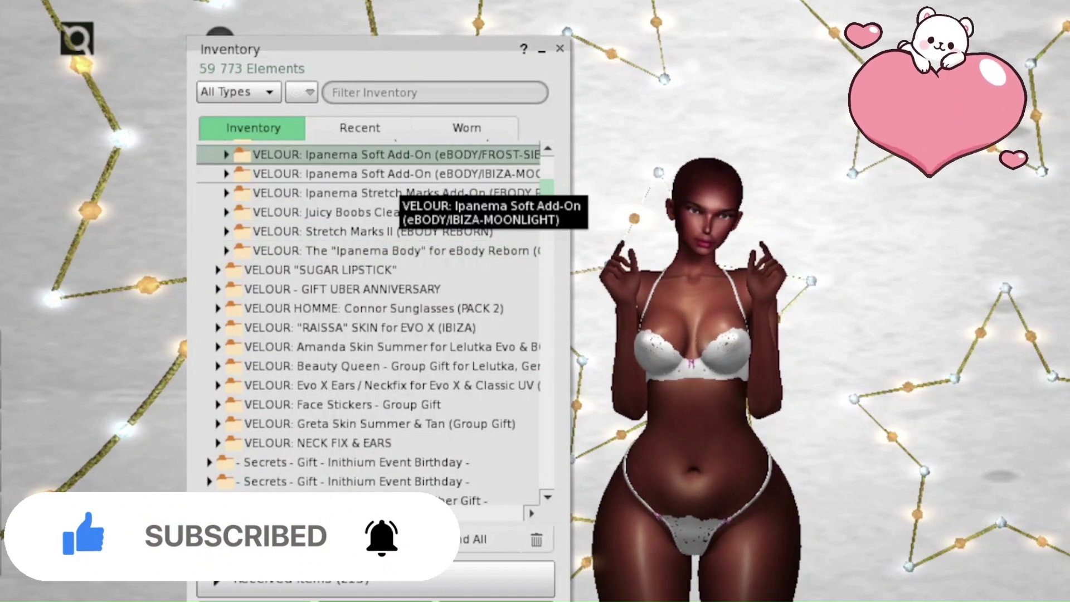
left_click(226, 174)
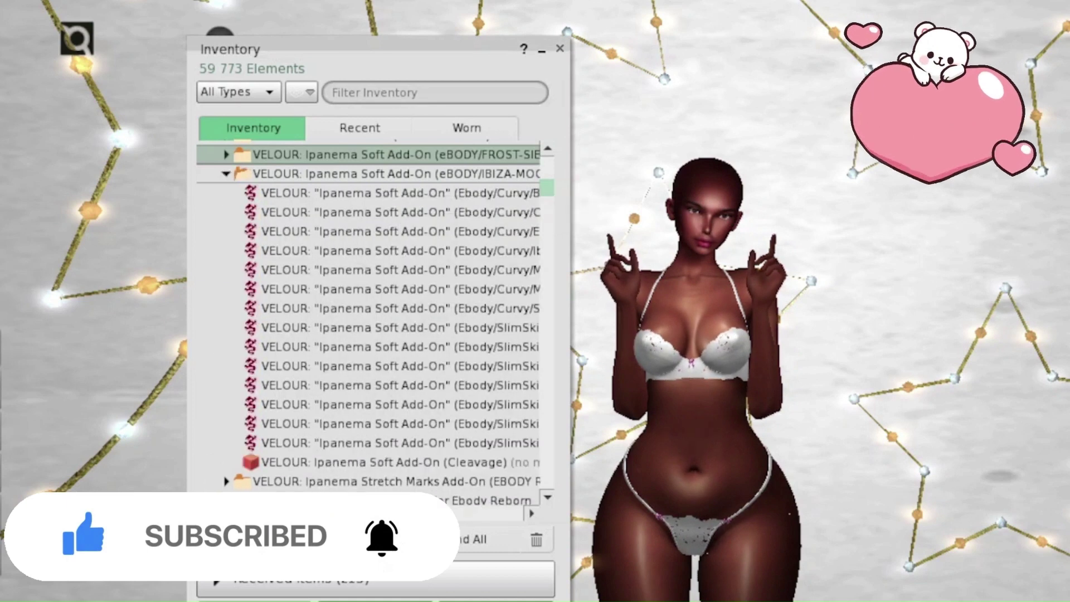
Wear the second Ebody/Curvy layer listed in the Ipanema Soft Add-On folder
left_click(504, 212)
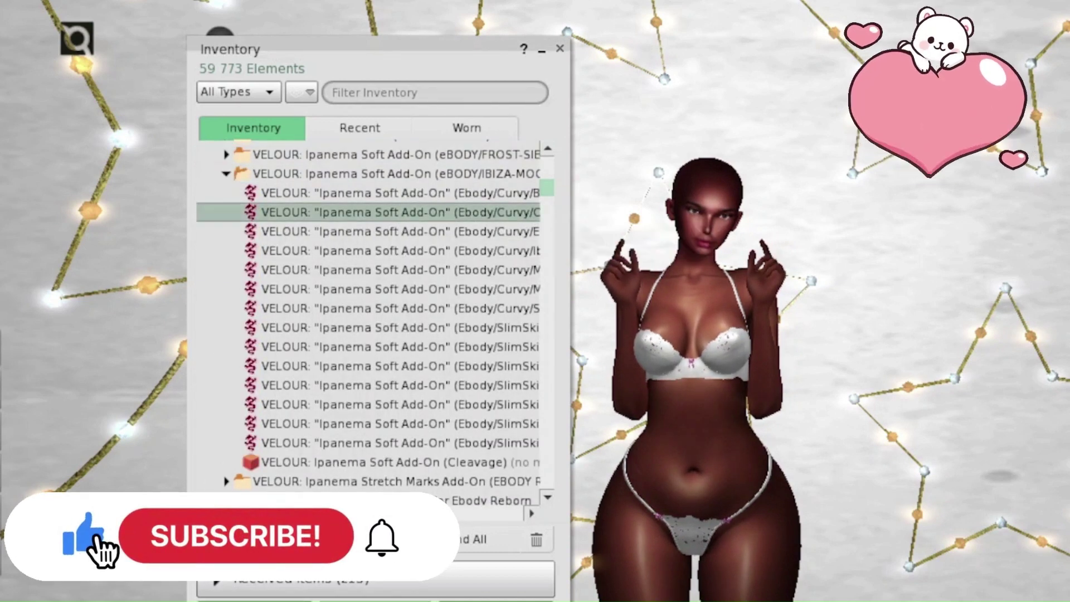
right_click(505, 209)
left_click(534, 505)
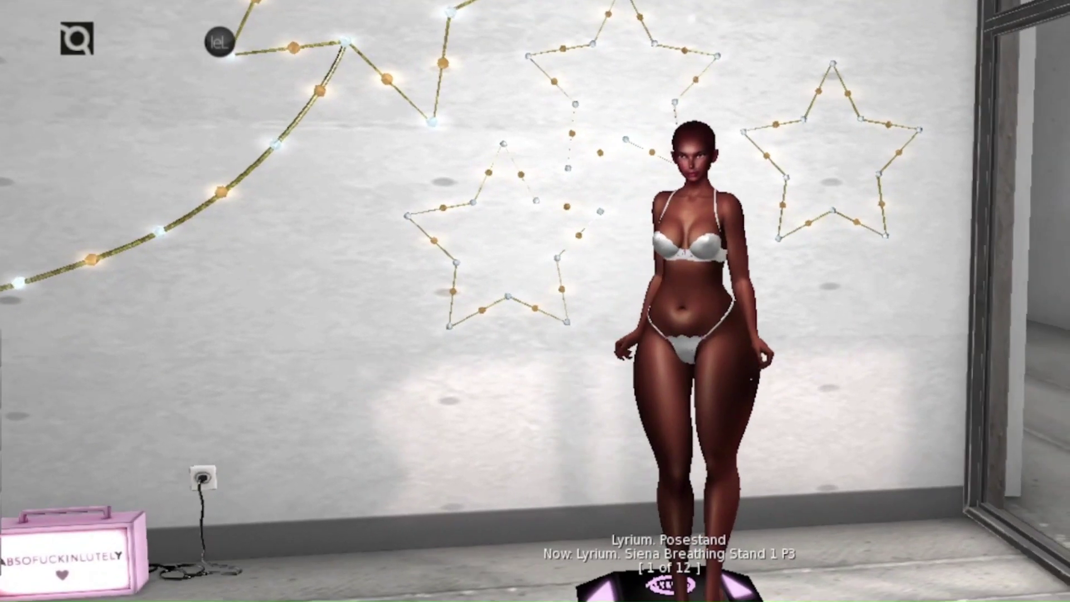
Open the avatar's shape for editing and adjust the Body sliders to bring its height to 5.86 feet
right_click(672, 341)
left_click(739, 342)
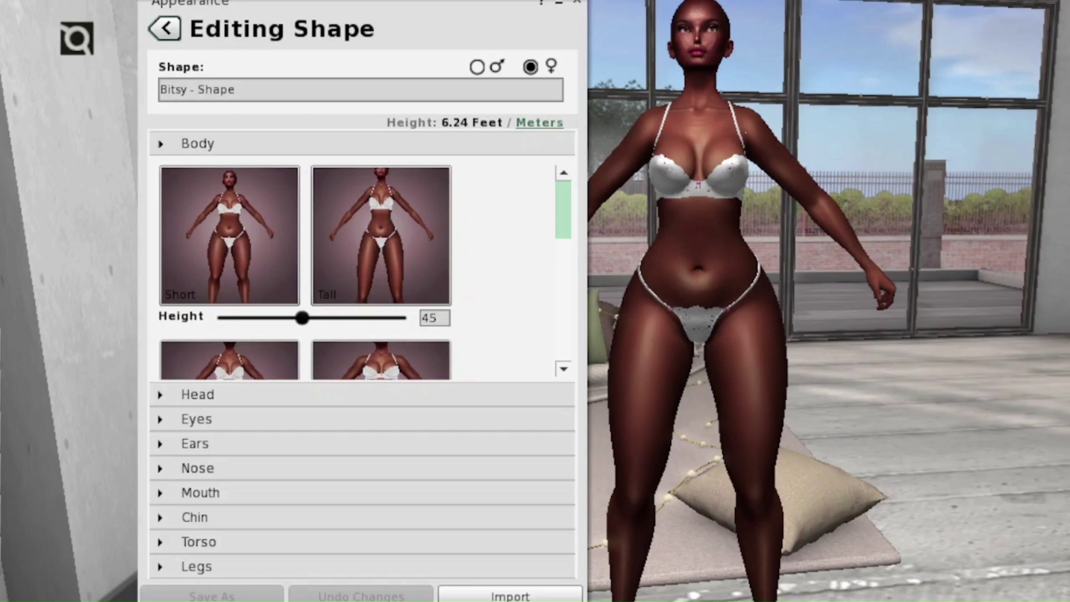
mouse_move(302, 318)
left_mouse_down()
mouse_move(353, 317)
mouse_move(256, 318)
mouse_move(336, 321)
mouse_move(277, 321)
mouse_move(306, 321)
left_mouse_up()
scroll(362, 268, "down", 3)
scroll(362, 268, "down", 3)
left_click_drag(254, 256, 282, 256)
scroll(362, 268, "down", 2)
Set the Head Size to 78 and the Head Shape to 21
left_click(197, 394)
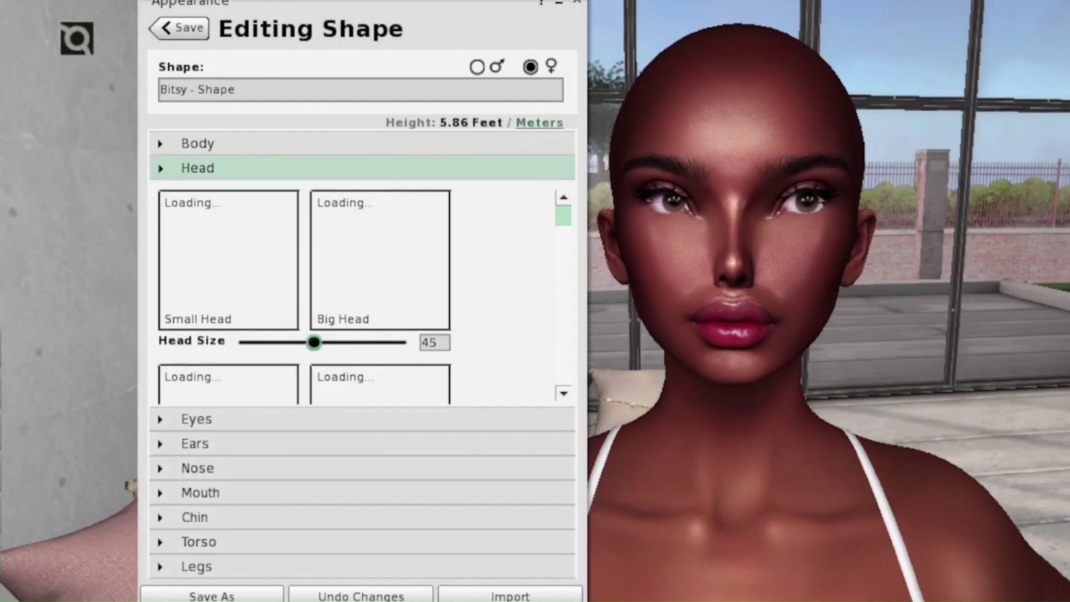
left_click_drag(314, 342, 370, 342)
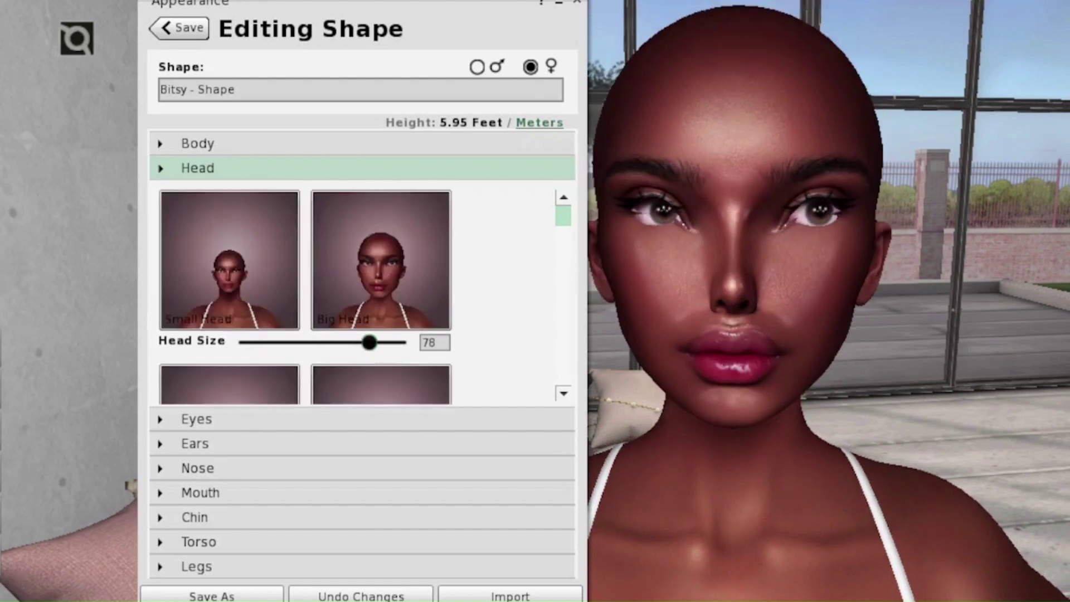
scroll(370, 342, "down", 3)
scroll(304, 293, "down", 3)
left_click_drag(328, 243, 283, 263)
scroll(289, 243, "down", 4)
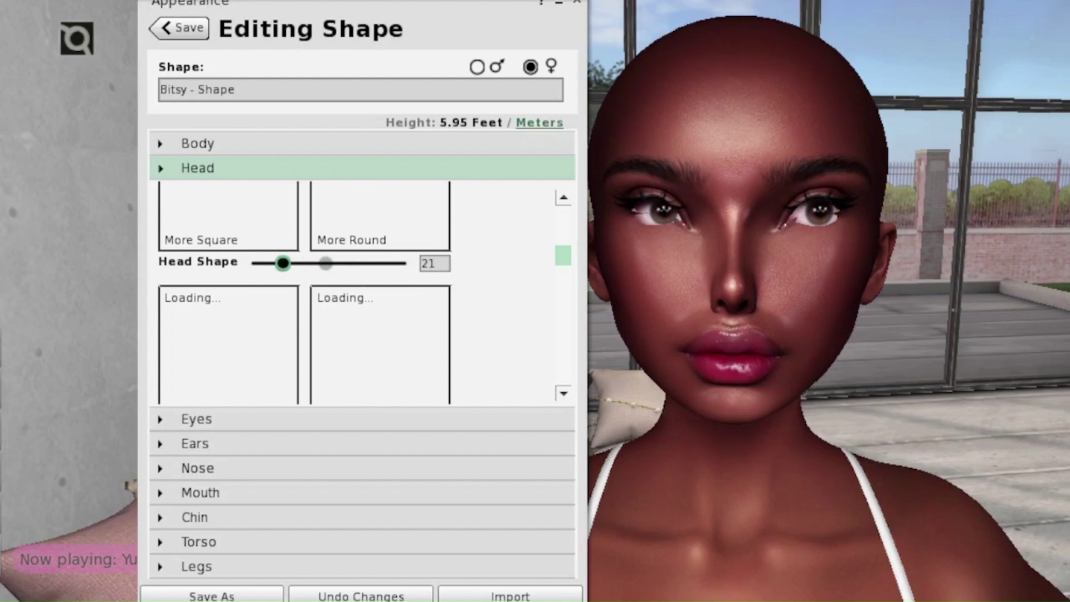
Set Egg Head to 72 and Head Length to 62
scroll(283, 263, "down", 3)
left_click_drag(735, 268, 619, 279)
left_click(337, 283)
mouse_move(338, 283)
left_mouse_down()
mouse_move(279, 283)
mouse_move(358, 283)
left_mouse_up()
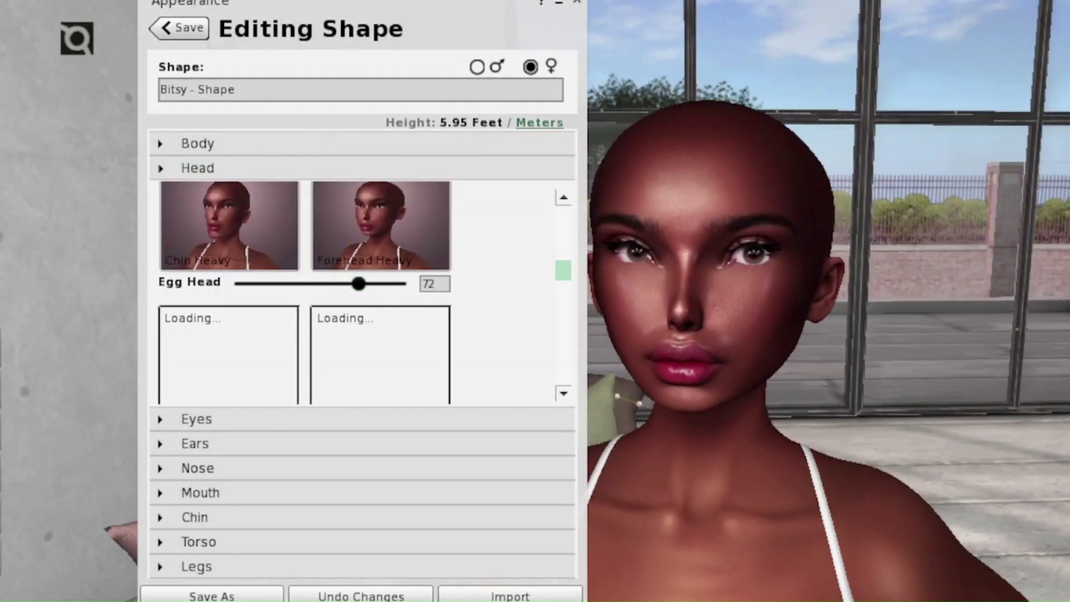
scroll(357, 292, "down", 3)
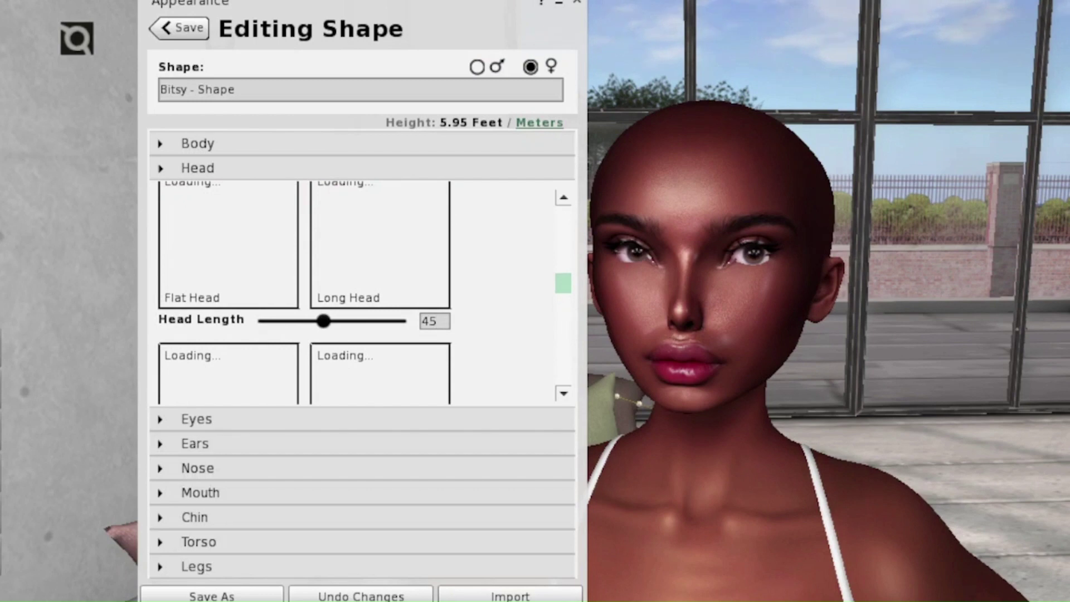
left_click_drag(323, 321, 351, 321)
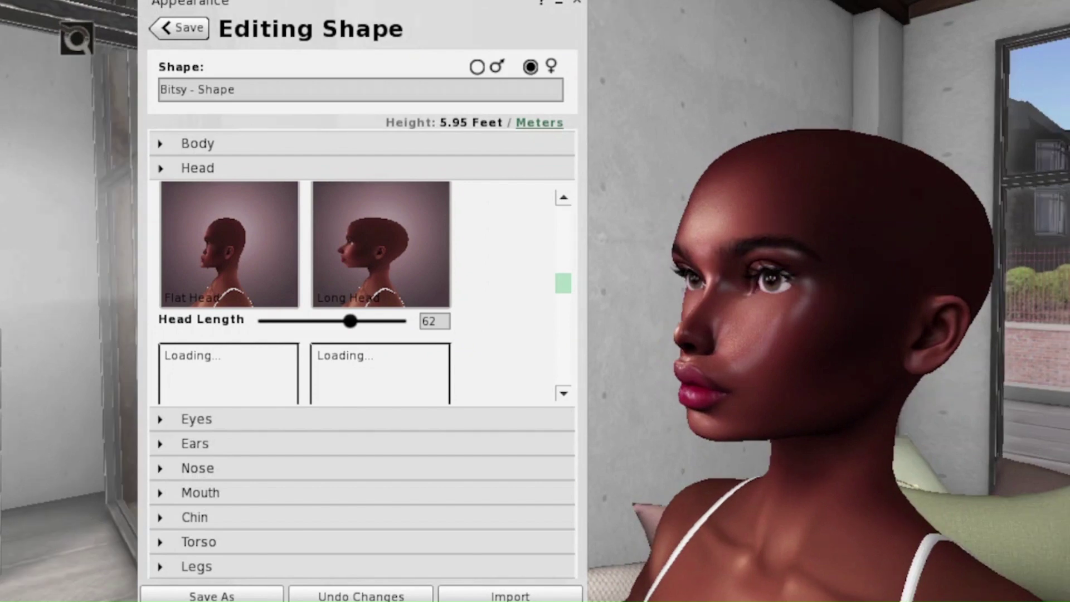
Increase the head slider just before Upper Cheeks and set Upper Cheeks to 47
scroll(362, 293, "down", 8)
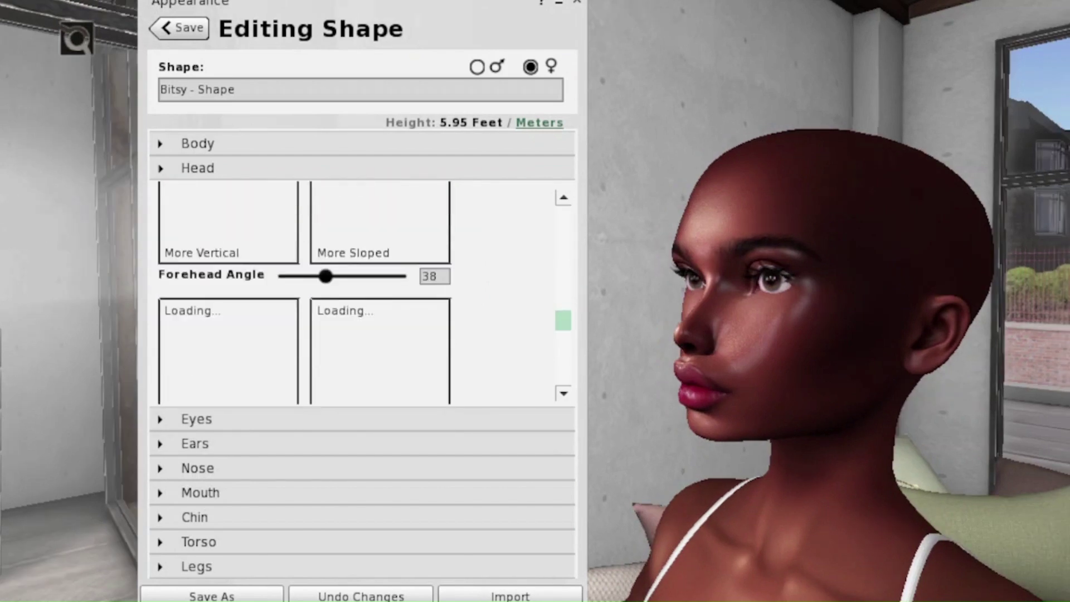
scroll(363, 293, "down", 5)
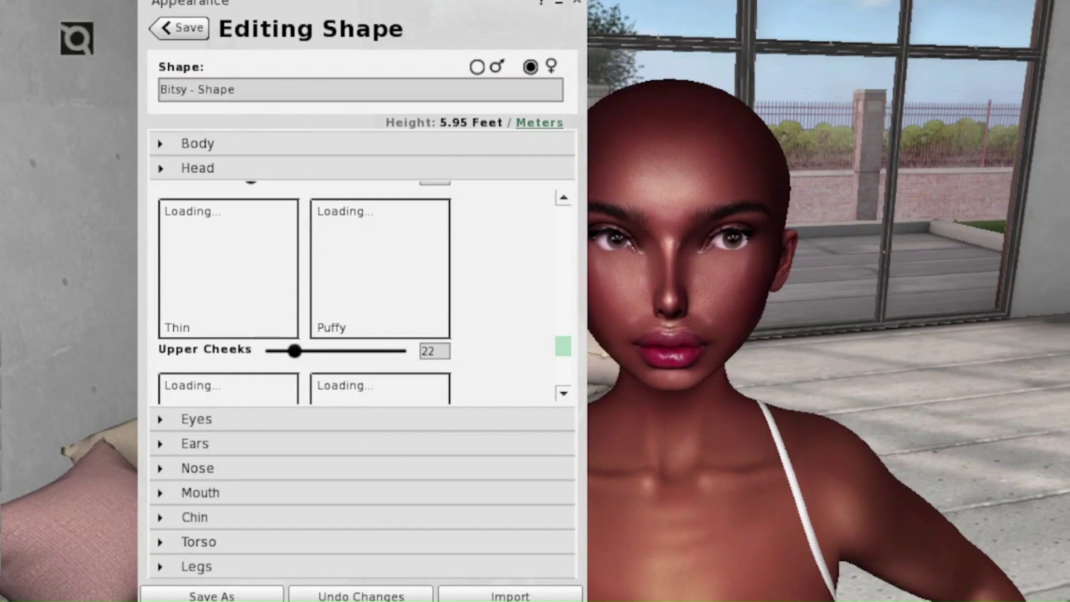
scroll(363, 292, "up", 3)
left_click_drag(251, 279, 282, 279)
scroll(362, 293, "down", 3)
left_click_drag(294, 350, 330, 351)
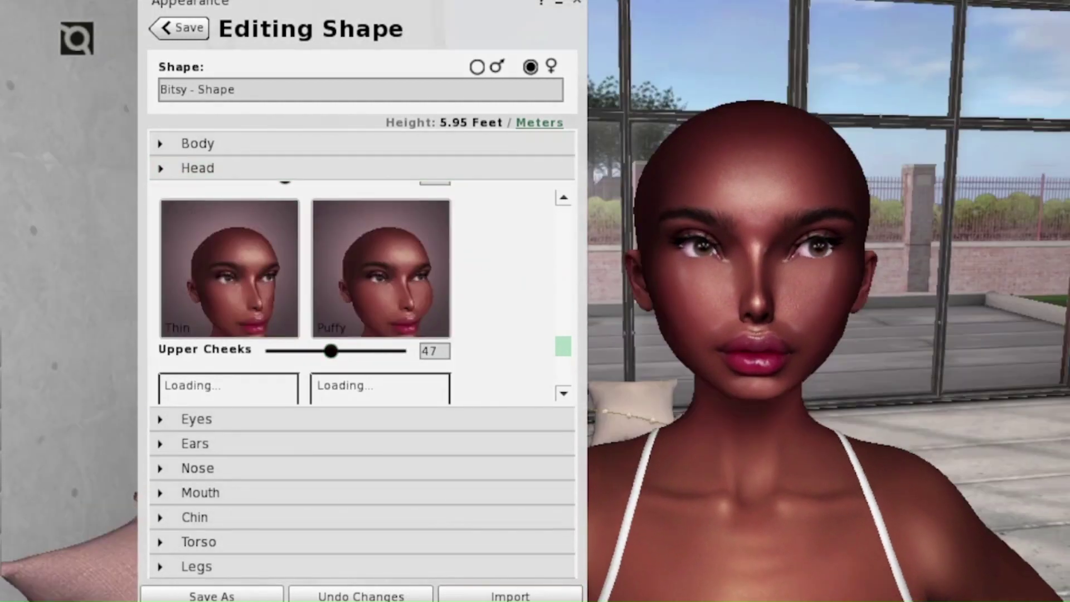
Set Lower Cheeks to 16 and Cheek Bones to 61
left_click_drag(331, 351, 286, 336)
scroll(363, 293, "down", 2)
scroll(325, 336, "down", 4)
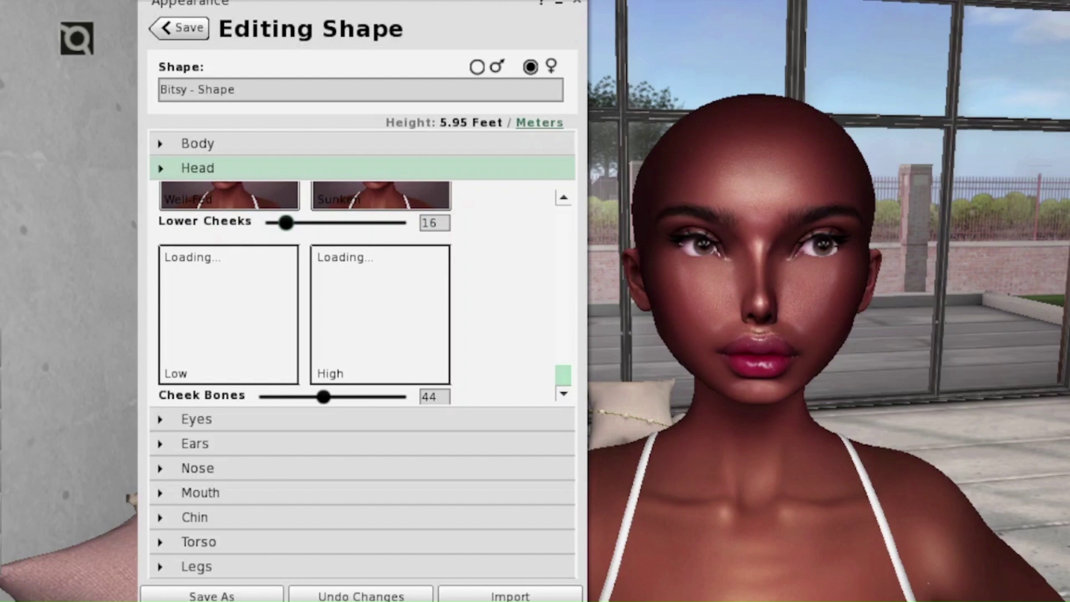
mouse_move(323, 396)
left_mouse_down()
mouse_move(343, 396)
mouse_move(291, 397)
mouse_move(334, 396)
left_mouse_up()
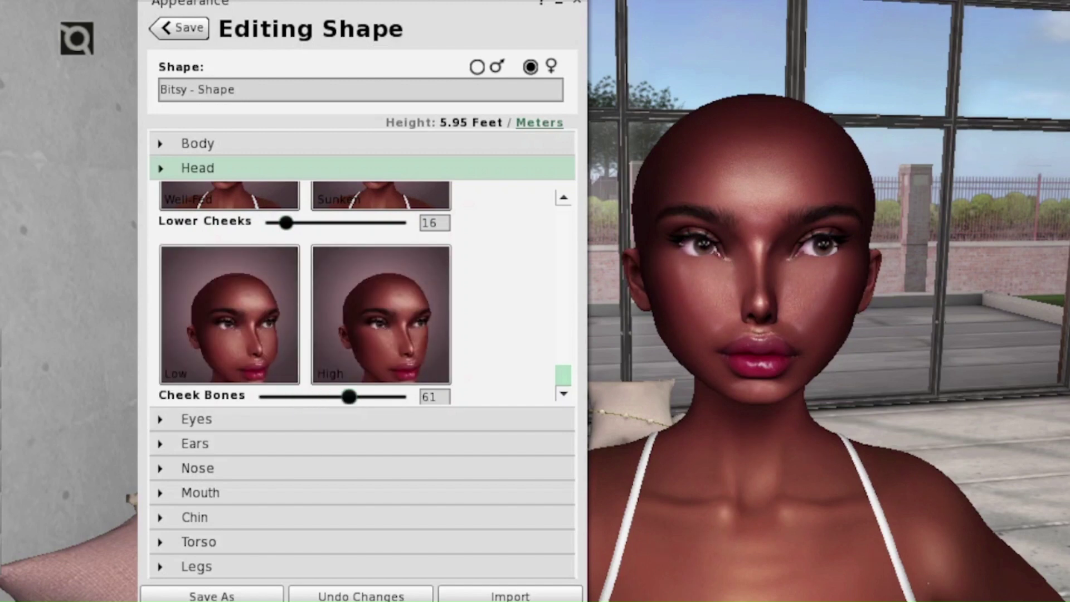
Adjust the first Eyes sliders, bringing Eye Opening to 58
left_click(197, 418)
left_click_drag(302, 366, 343, 370)
scroll(365, 312, "down", 2)
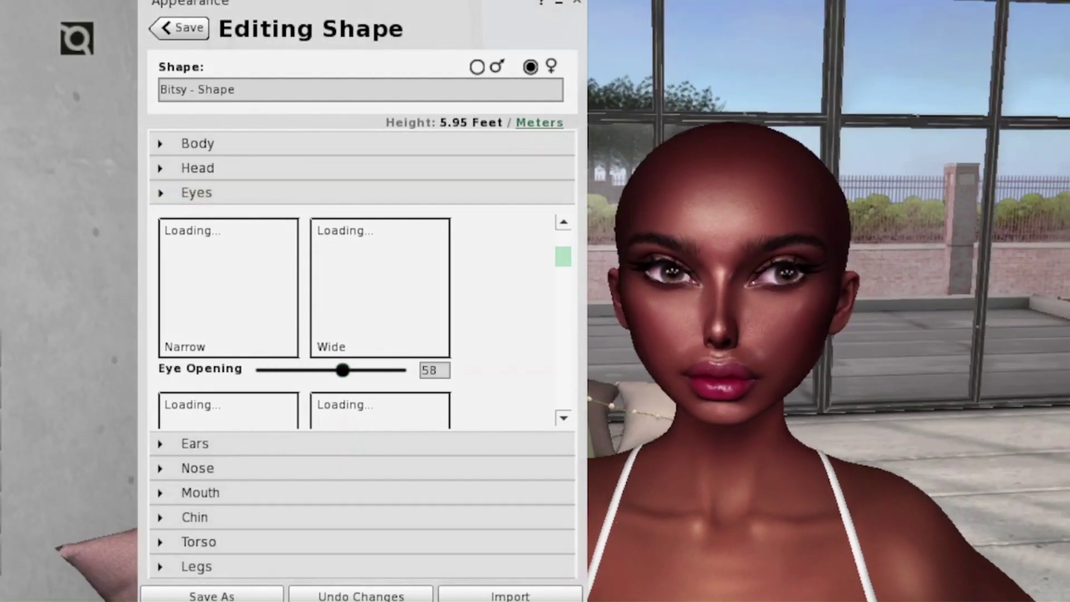
Adjust the Outer Eye Corner and set the Inner Eye Corner to 34
scroll(364, 312, "down", 2)
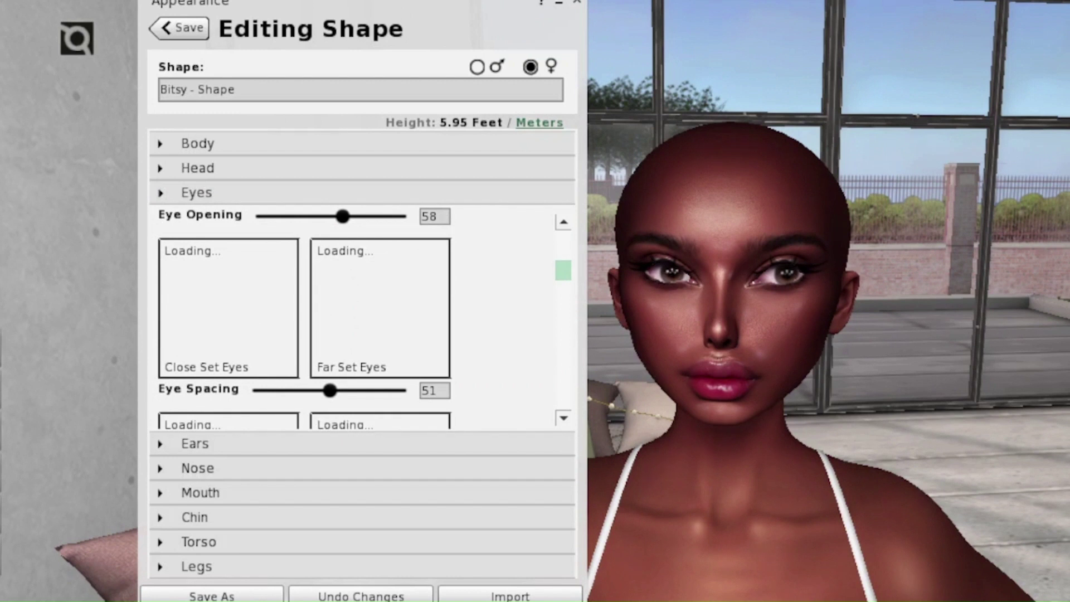
scroll(365, 316, "down", 2)
left_click_drag(330, 339, 288, 342)
scroll(346, 339, "down", 3)
scroll(346, 339, "down", 1)
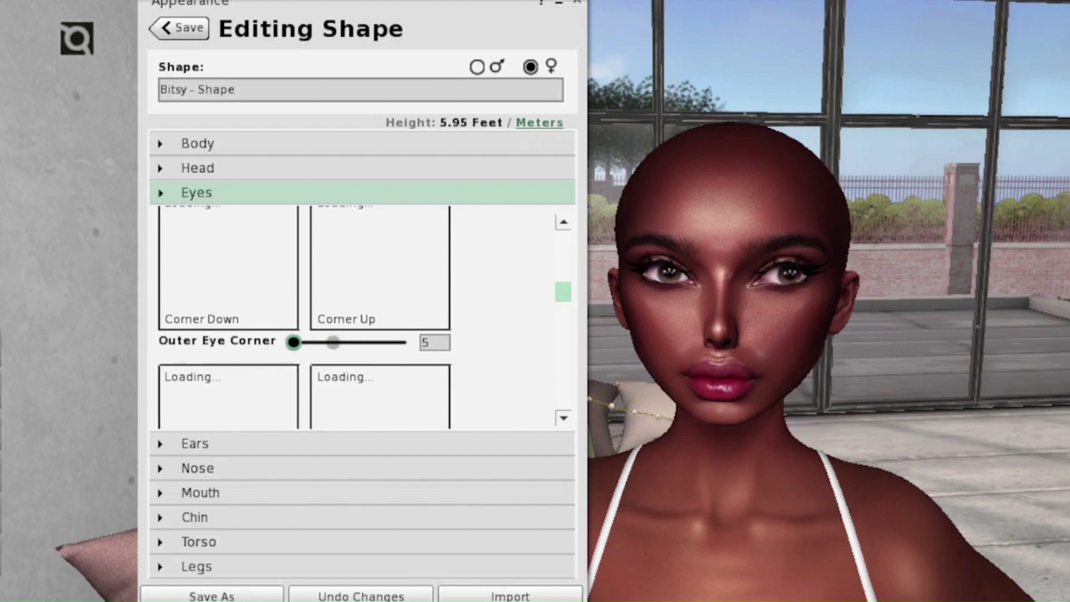
scroll(301, 334, "down", 2)
left_click_drag(293, 256, 346, 257)
scroll(312, 335, "down", 2)
left_click_drag(303, 345, 327, 345)
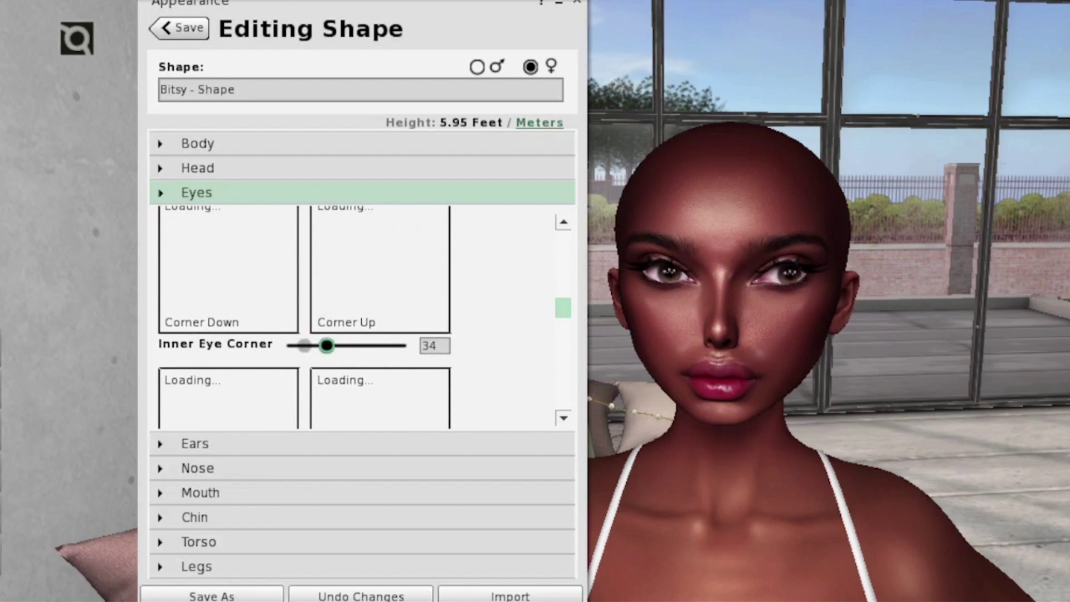
Set Eye Depth to 53 and Upper Eyelid Fold to 49
scroll(312, 335, "down", 2)
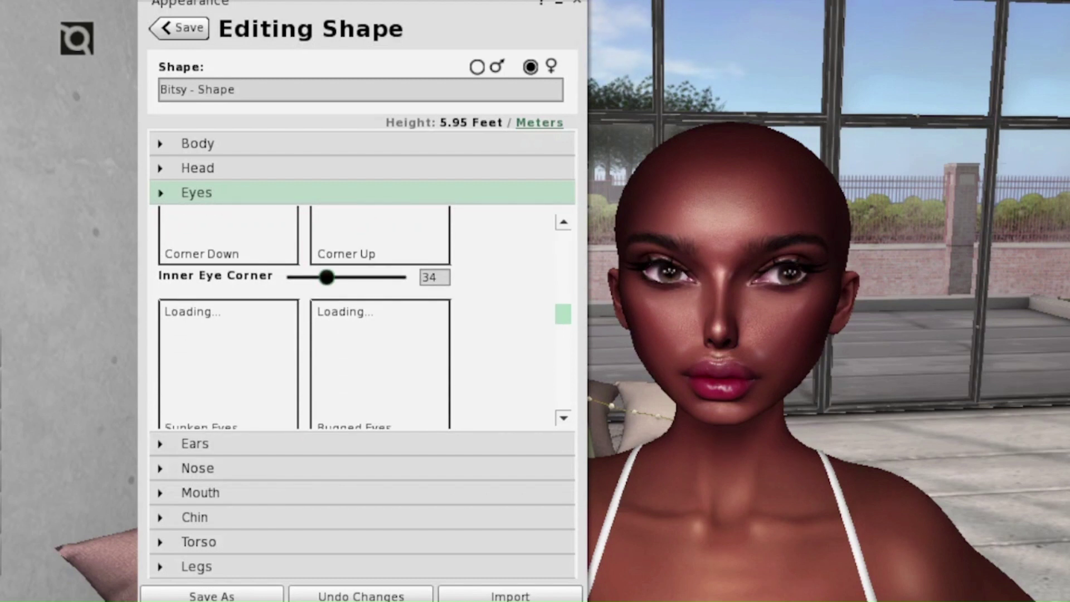
scroll(364, 317, "down", 2)
left_click_drag(300, 382, 327, 383)
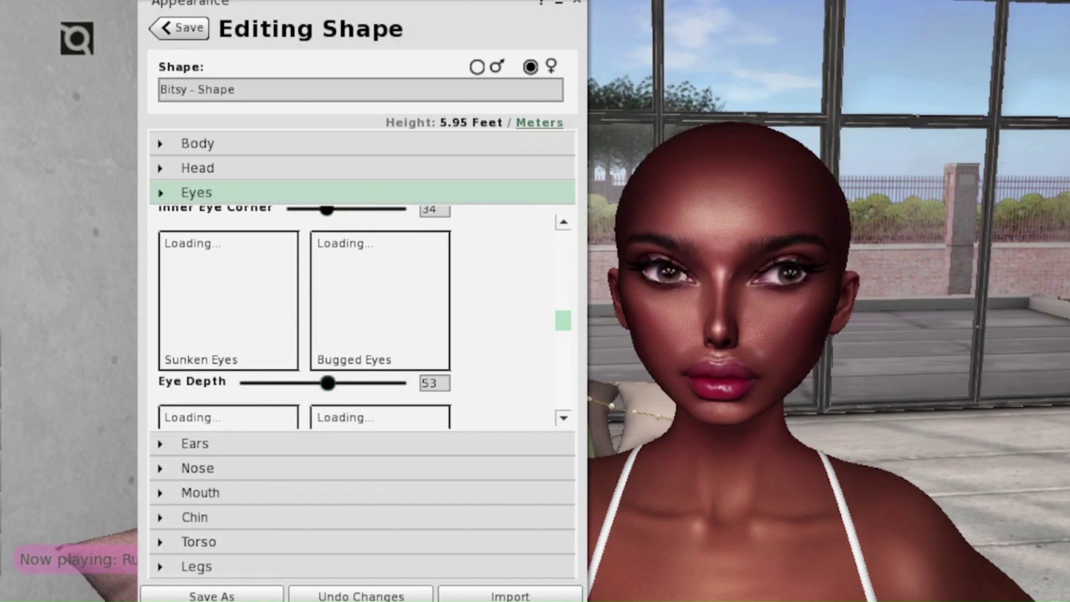
scroll(345, 334, "down", 4)
left_click_drag(315, 403, 369, 403)
left_click_drag(335, 403, 346, 403)
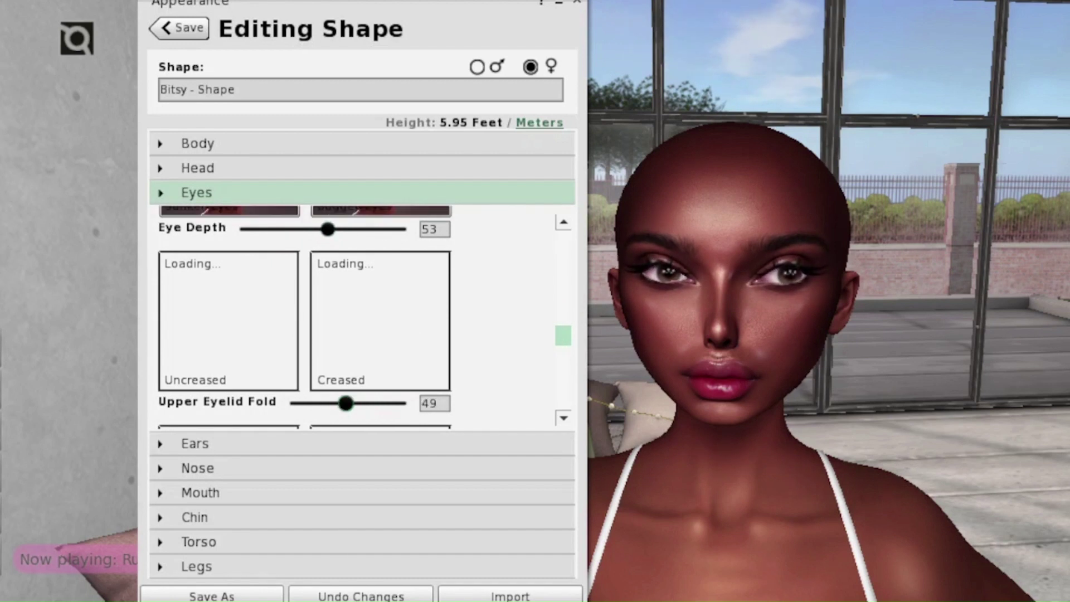
Adjust the Eye Bags slider and the eye slider directly after it
scroll(356, 317, "down", 9)
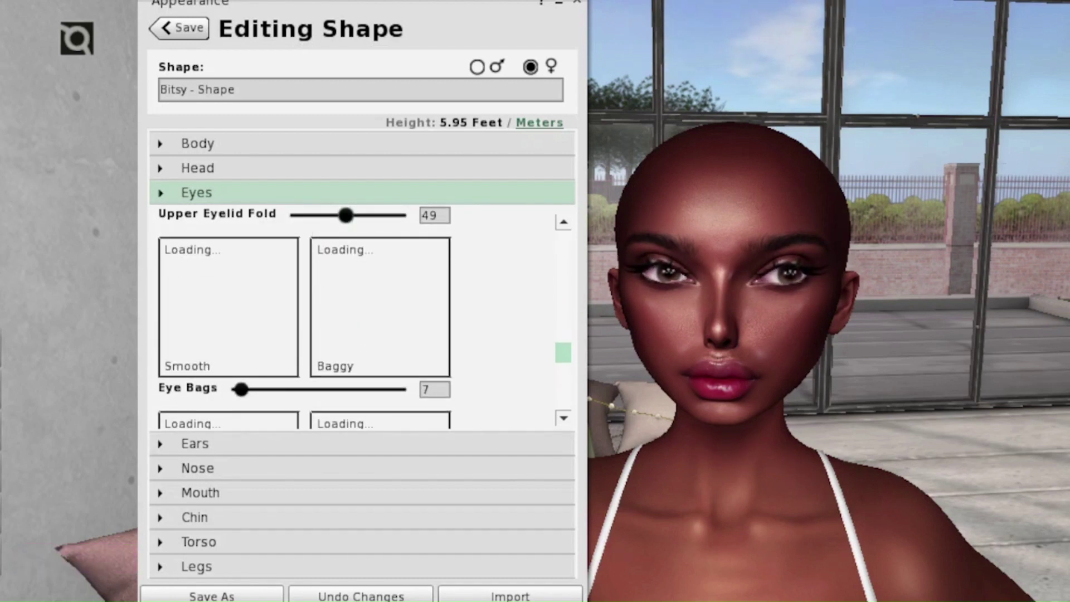
scroll(362, 317, "down", 2)
left_click_drag(246, 304, 269, 303)
scroll(270, 303, "down", 2)
left_click_drag(259, 393, 301, 392)
scroll(362, 317, "down", 8)
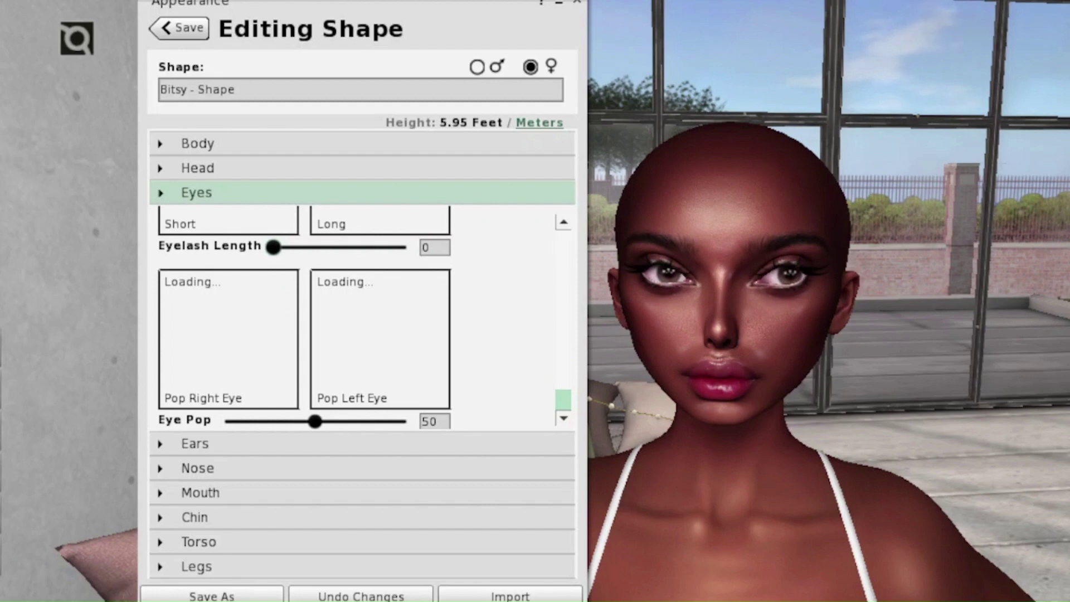
Set the Ear Size to 44 and look through the remaining ear sliders
left_click(194, 443)
left_click_drag(275, 392, 304, 392)
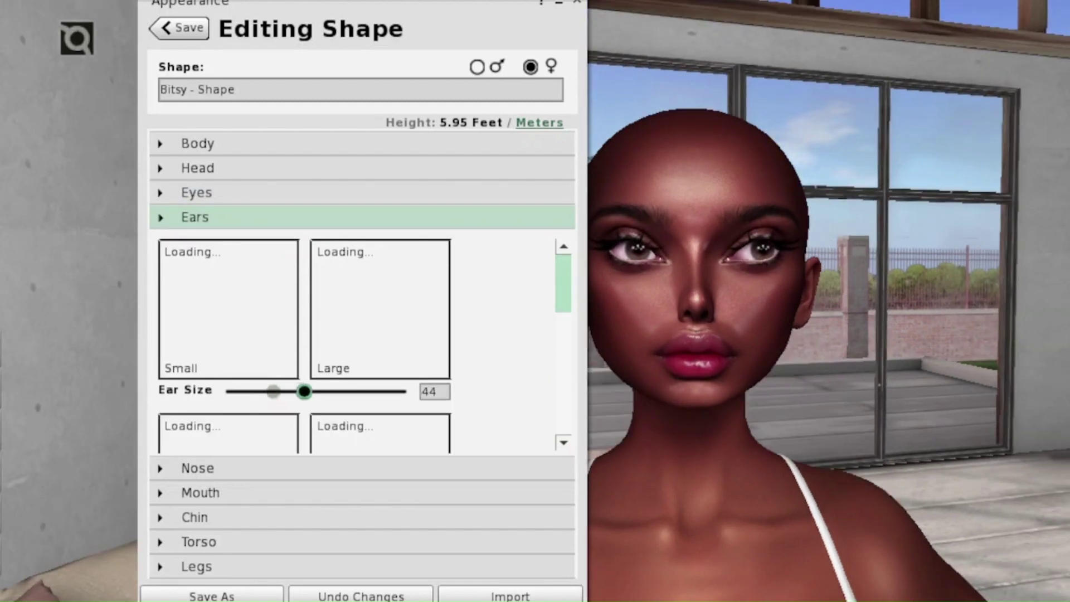
scroll(304, 392, "down", 7)
Set Nose Size to 43 and Nose Width to 57
left_click(198, 468)
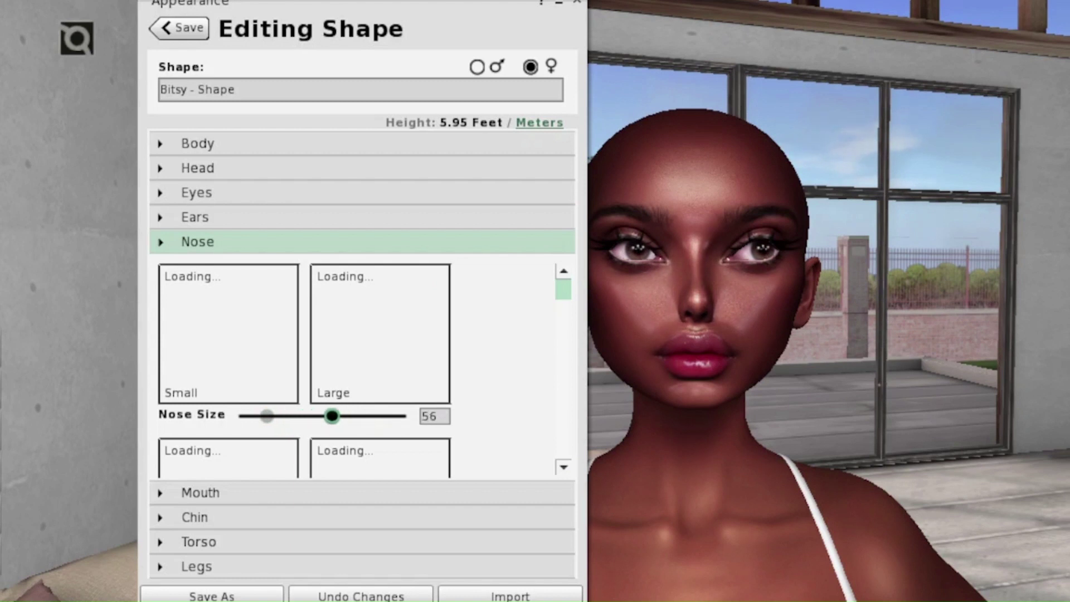
scroll(312, 416, "down", 3)
left_click_drag(282, 402, 339, 402)
scroll(338, 390, "down", 2)
left_click_drag(696, 290, 725, 318)
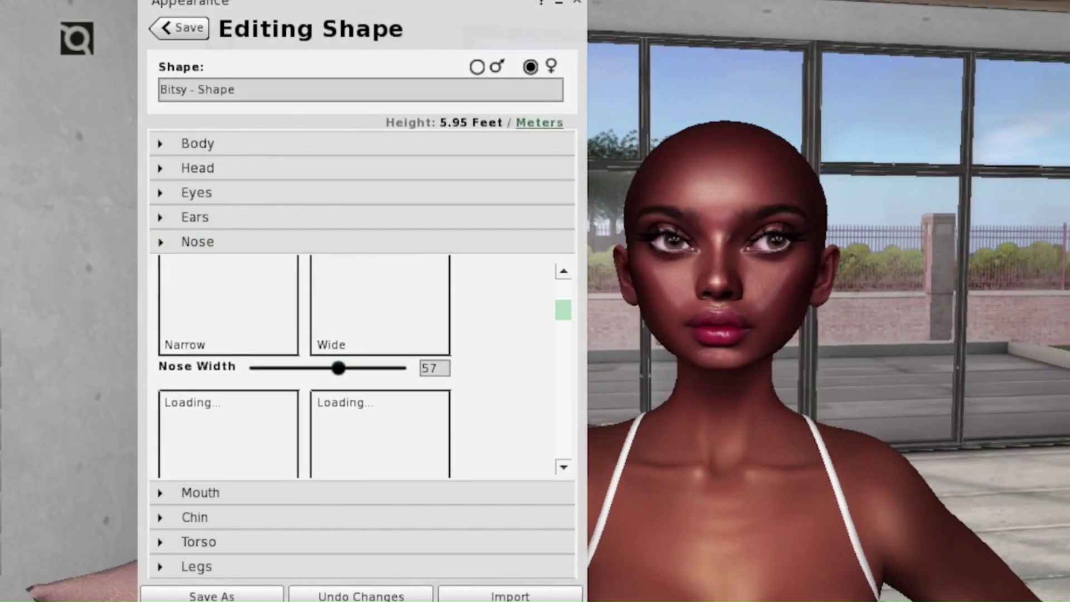
Set Nostril Width to 28 and Nostril Division to 42
scroll(359, 367, "down", 4)
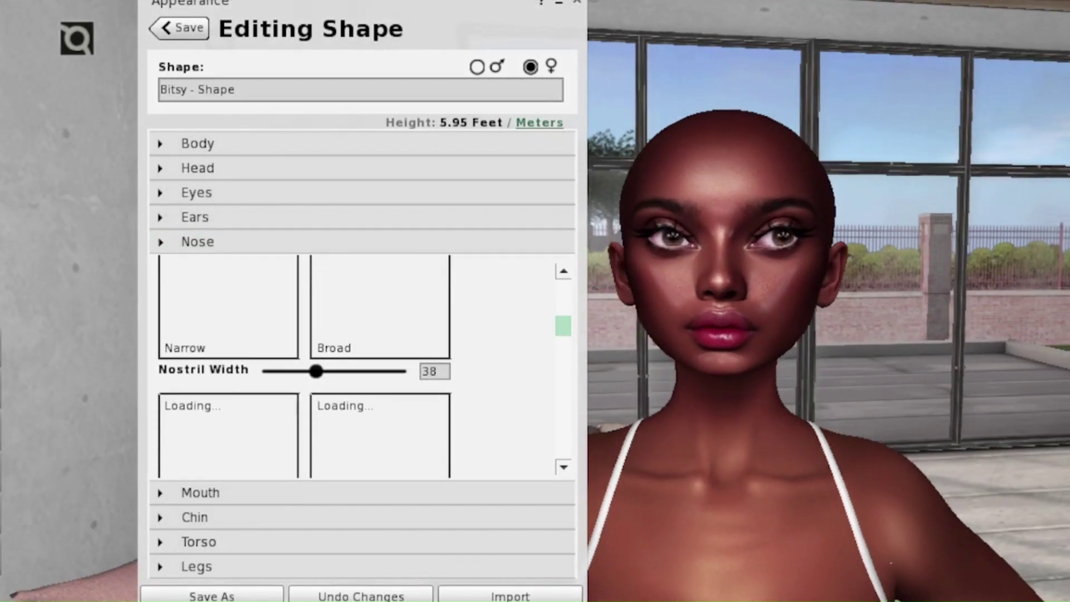
mouse_move(316, 372)
left_mouse_down()
mouse_move(297, 371)
mouse_move(351, 372)
mouse_move(290, 371)
mouse_move(287, 391)
mouse_move(318, 391)
left_mouse_up()
scroll(359, 368, "down", 2)
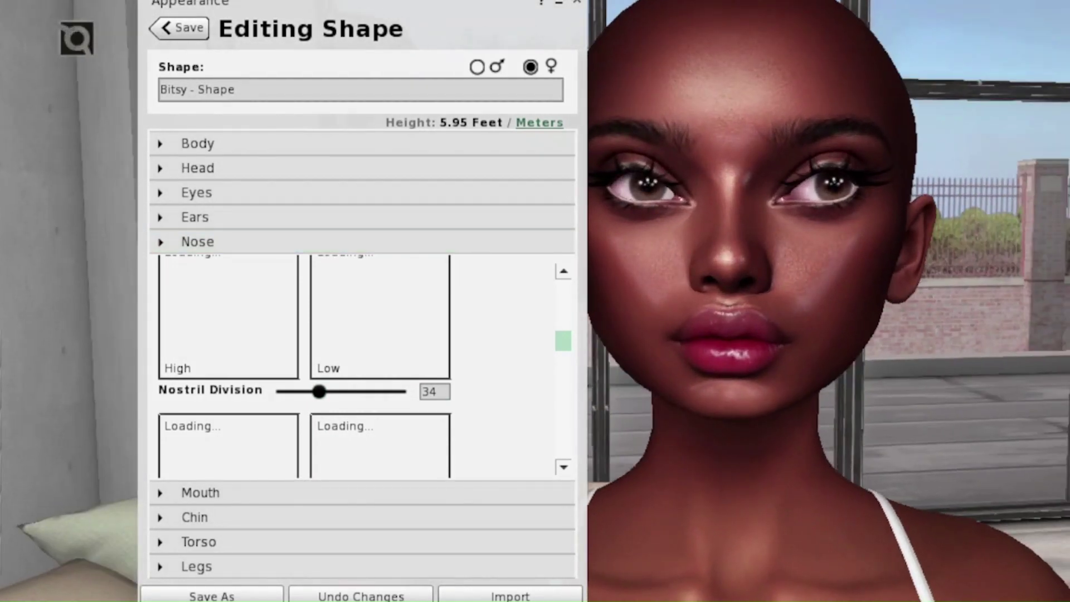
mouse_move(319, 392)
left_mouse_down()
mouse_move(409, 415)
mouse_move(258, 421)
mouse_move(406, 422)
mouse_move(301, 421)
mouse_move(408, 410)
mouse_move(277, 410)
mouse_move(316, 410)
left_mouse_up()
Go through the further nose sliders and set Nose Tip Shape to 31, checking the nose in profile
scroll(352, 366, "down", 5)
scroll(364, 368, "down", 3)
scroll(362, 415, "down", 3)
scroll(317, 418, "down", 3)
scroll(367, 421, "down", 3)
scroll(317, 424, "down", 3)
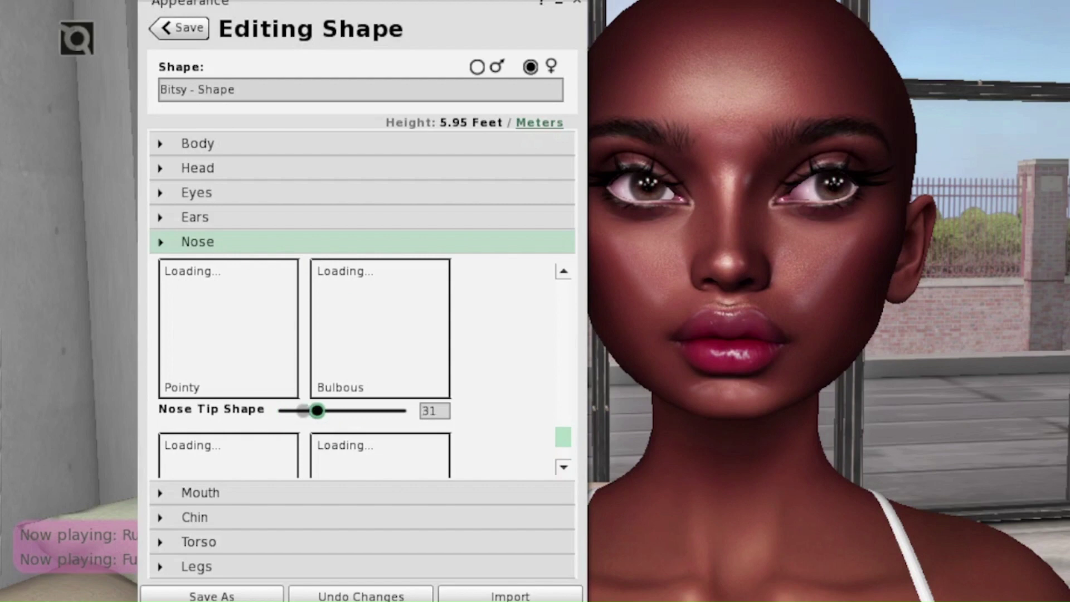
scroll(316, 410, "down", 3)
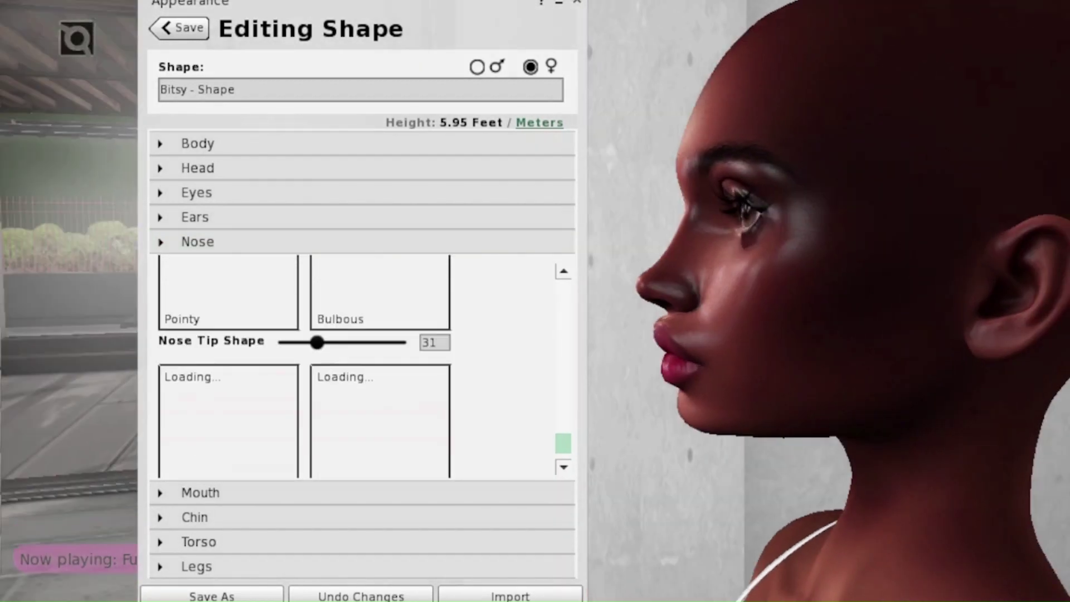
scroll(316, 366, "down", 1)
Return to the nostril sliders and fine-tune Nostril Width to 26 and Nostril Division to 43
scroll(316, 366, "up", 2)
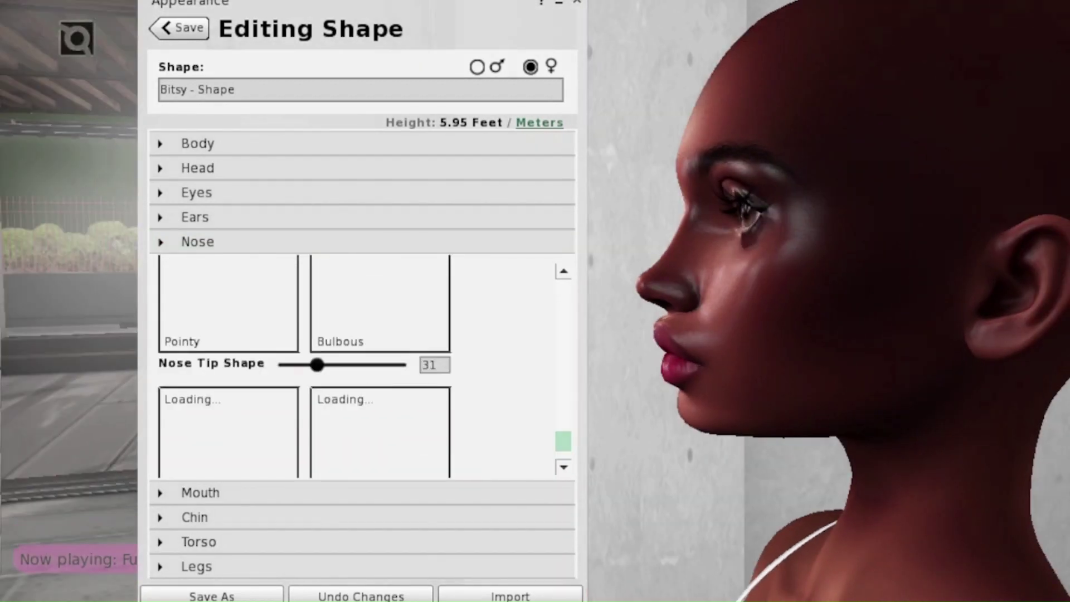
scroll(365, 374, "up", 3)
scroll(357, 367, "up", 2)
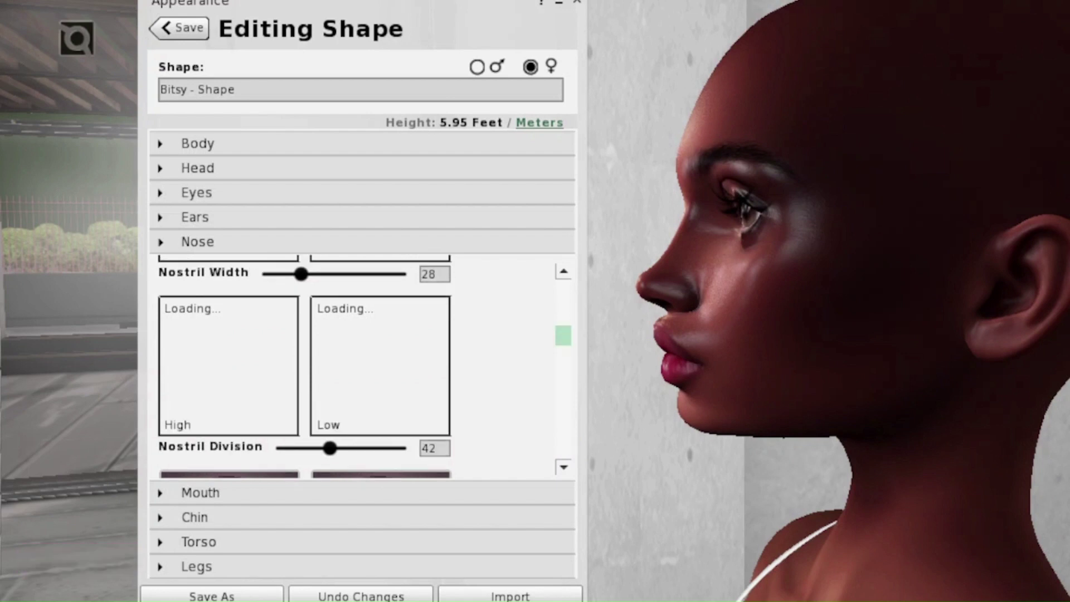
scroll(364, 368, "up", 3)
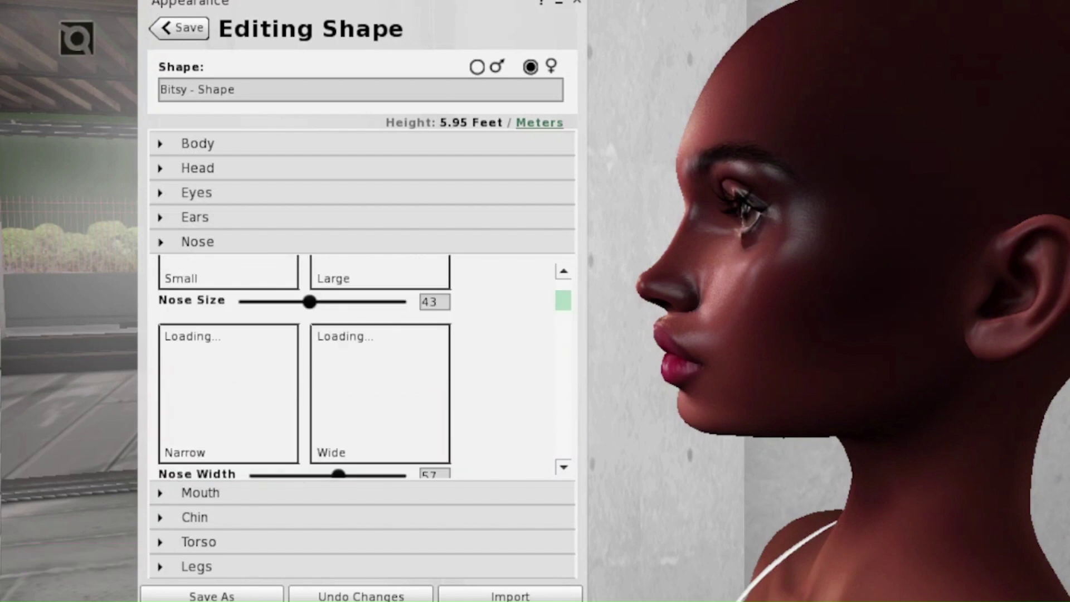
scroll(364, 368, "down", 3)
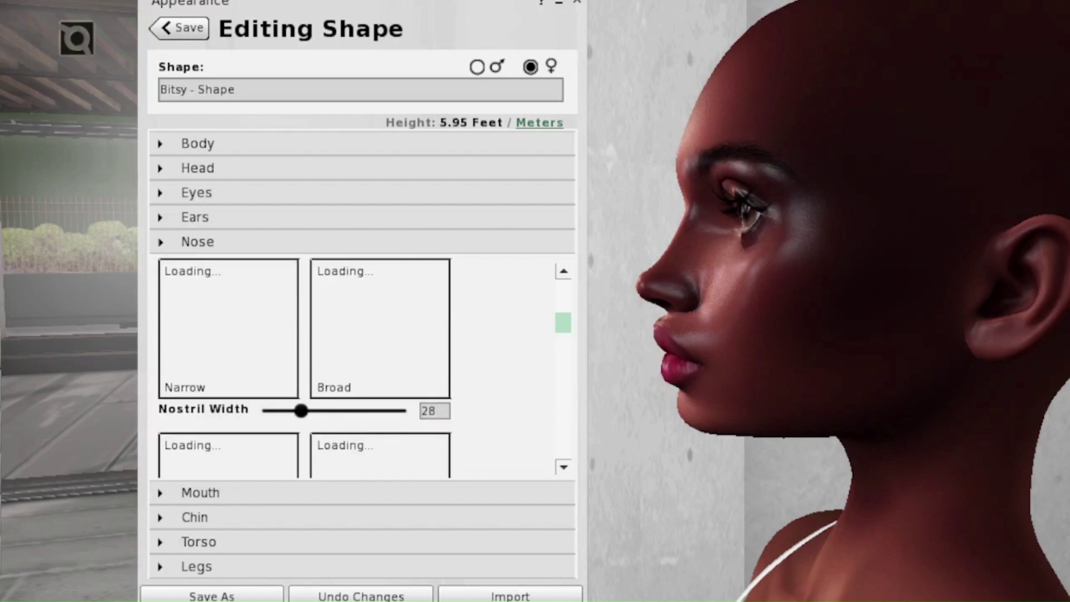
scroll(357, 368, "down", 2)
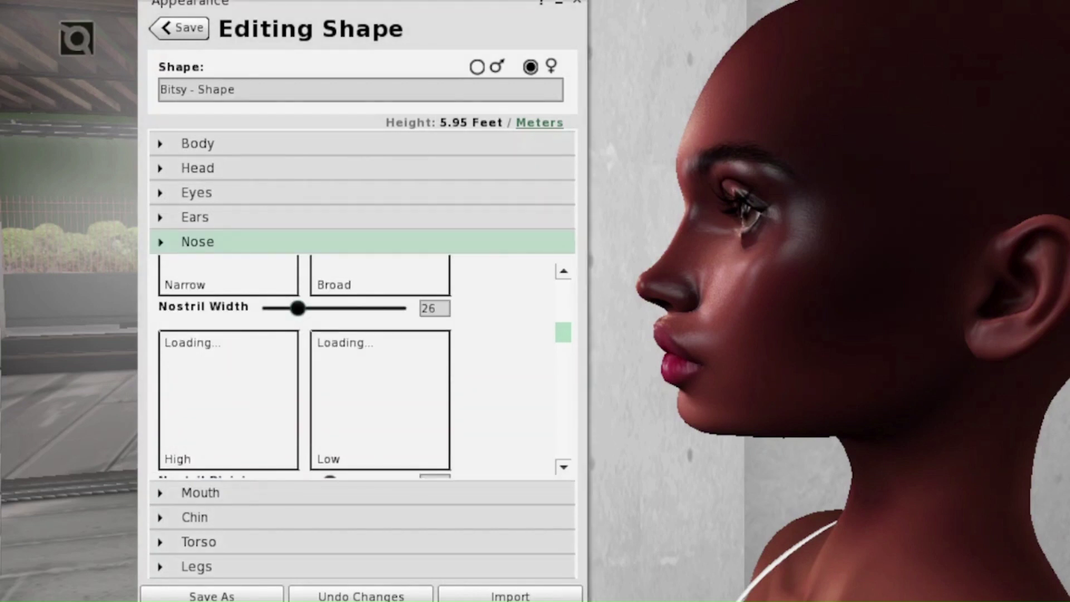
scroll(357, 367, "down", 2)
scroll(231, 444, "up", 1)
mouse_move(330, 329)
left_mouse_down()
mouse_move(306, 329)
mouse_move(330, 328)
left_mouse_up()
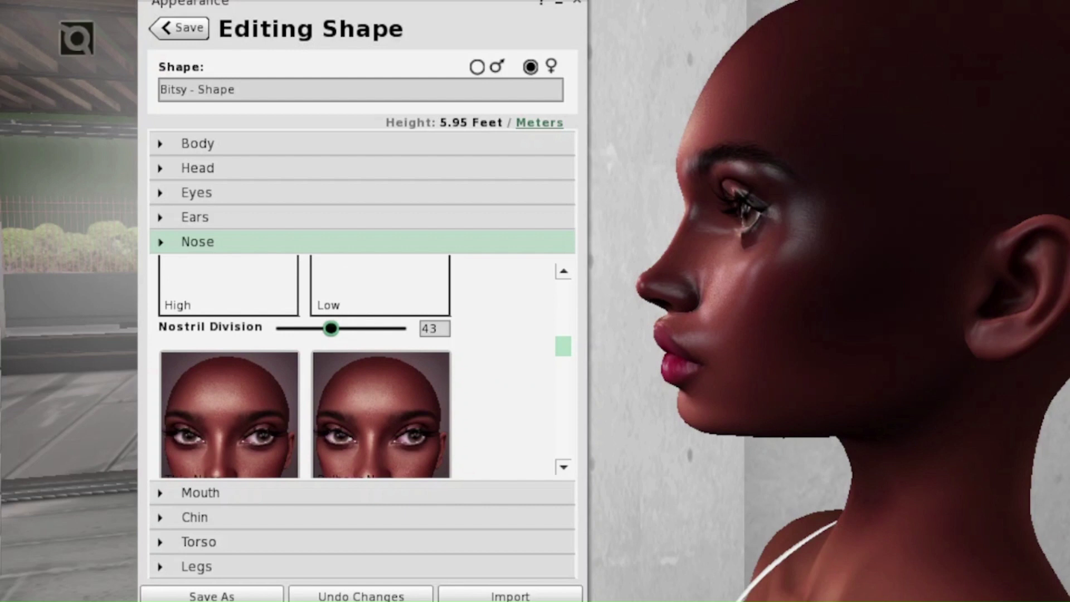
Set the nose's Lower Bridge to 54 and check the face from the side and the front
scroll(356, 368, "up", 3)
scroll(357, 368, "down", 4)
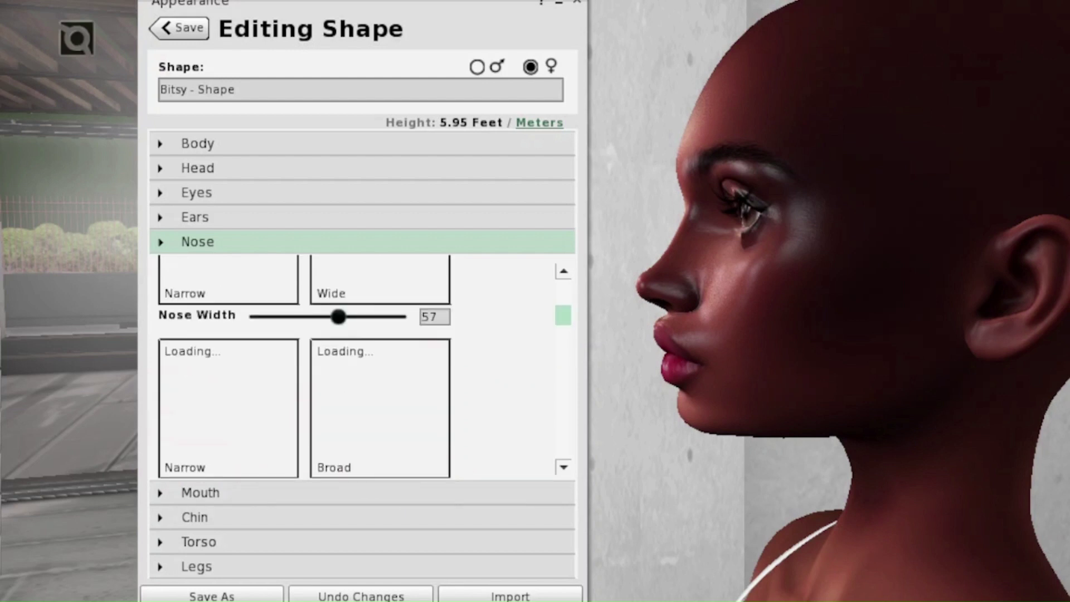
scroll(364, 397, "down", 6)
left_click_drag(364, 398, 334, 384)
scroll(362, 397, "down", 4)
key("alt+Left")
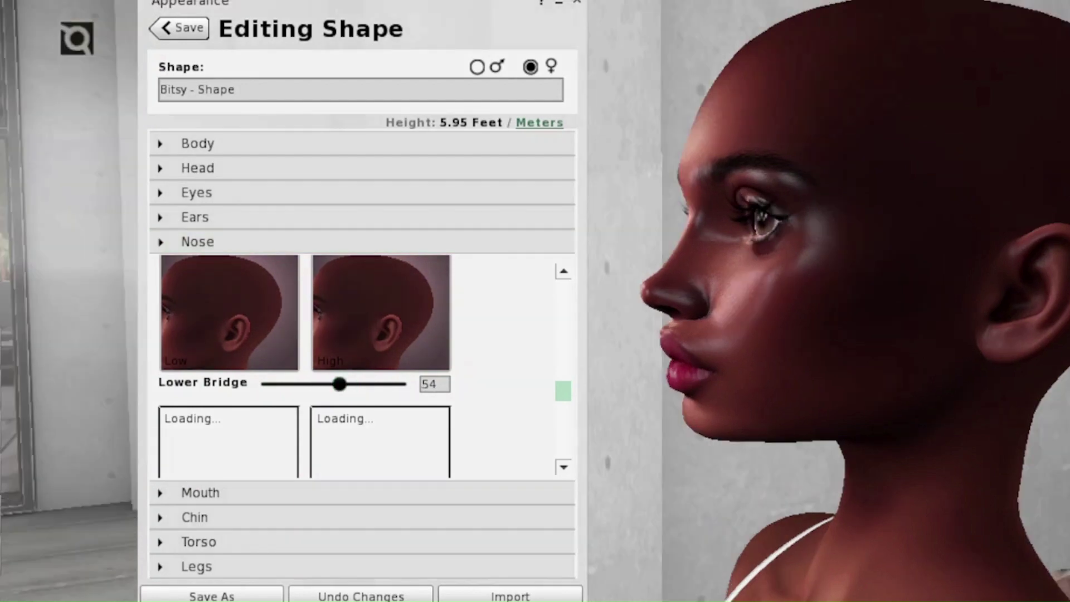
key("alt+Up")
Reduce the Lip Width in the mouth settings to make the lips narrower
left_click(201, 493)
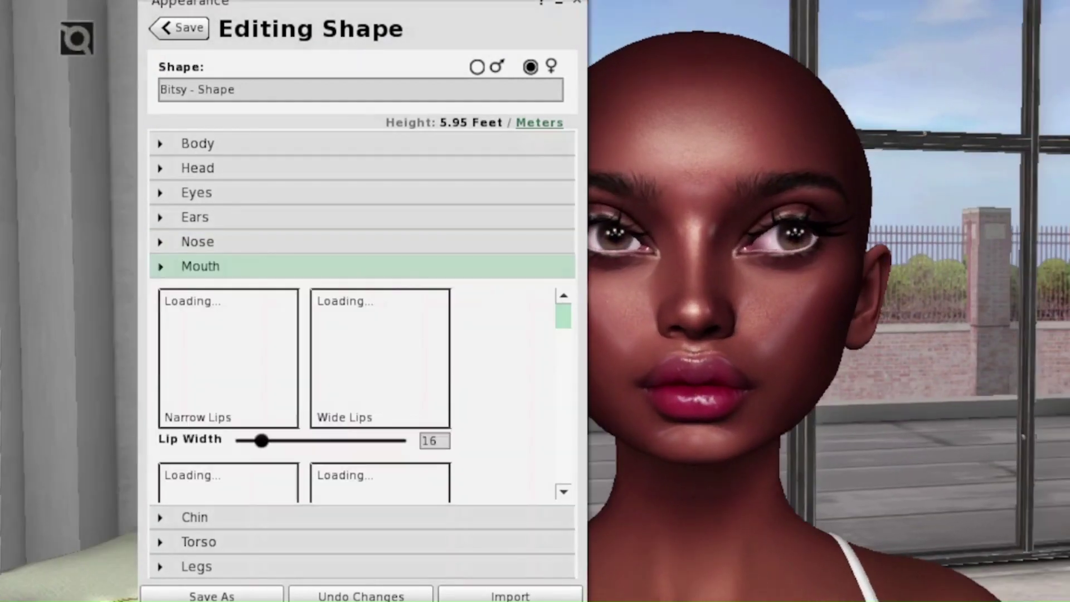
left_click_drag(261, 440, 235, 441)
scroll(363, 390, "down", 3)
scroll(363, 391, "down", 3)
Work through the following mouth sliders and set Lip Cleft Depth to 0
left_click_drag(308, 408, 272, 374)
scroll(362, 391, "down", 2)
scroll(362, 390, "down", 2)
scroll(362, 390, "down", 2)
scroll(363, 390, "down", 2)
scroll(362, 390, "down", 3)
scroll(362, 390, "down", 3)
scroll(362, 390, "down", 5)
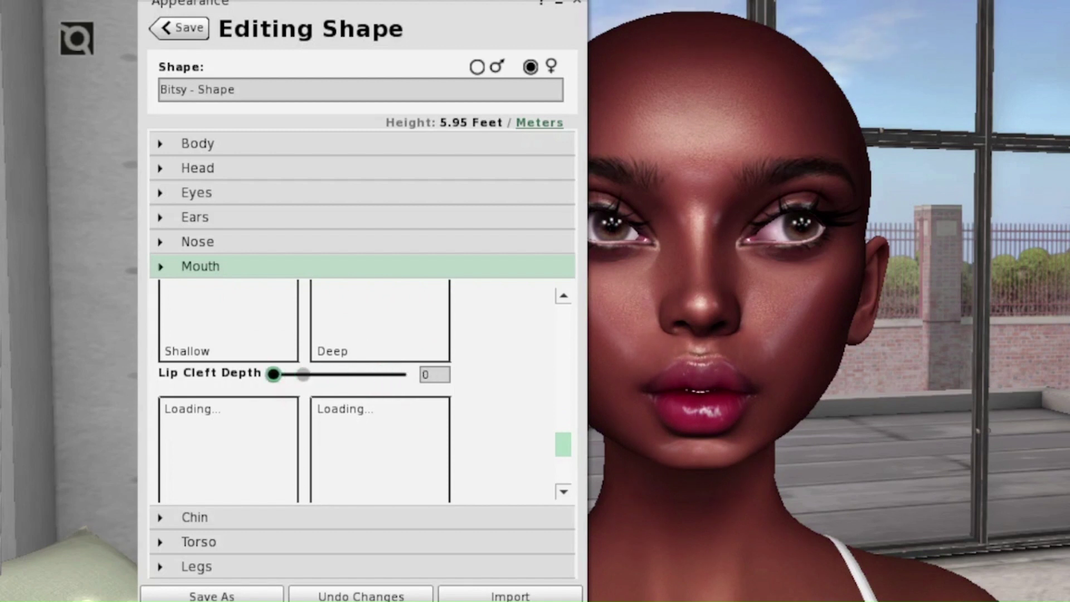
Set the Lip Cleft to 24
scroll(273, 374, "down", 2)
left_click_drag(253, 462, 329, 463)
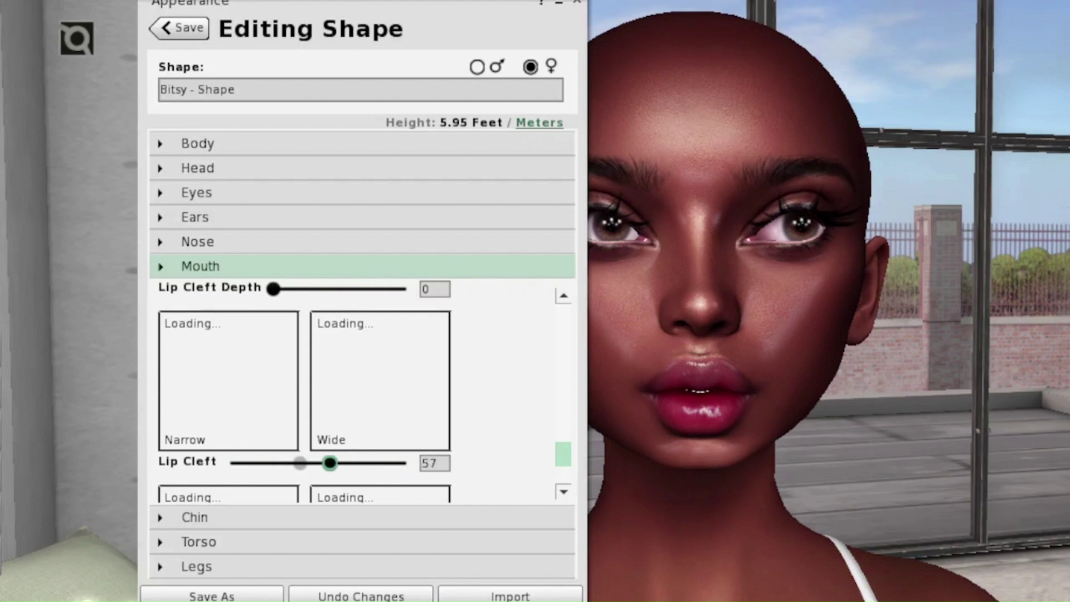
scroll(351, 390, "down", 3)
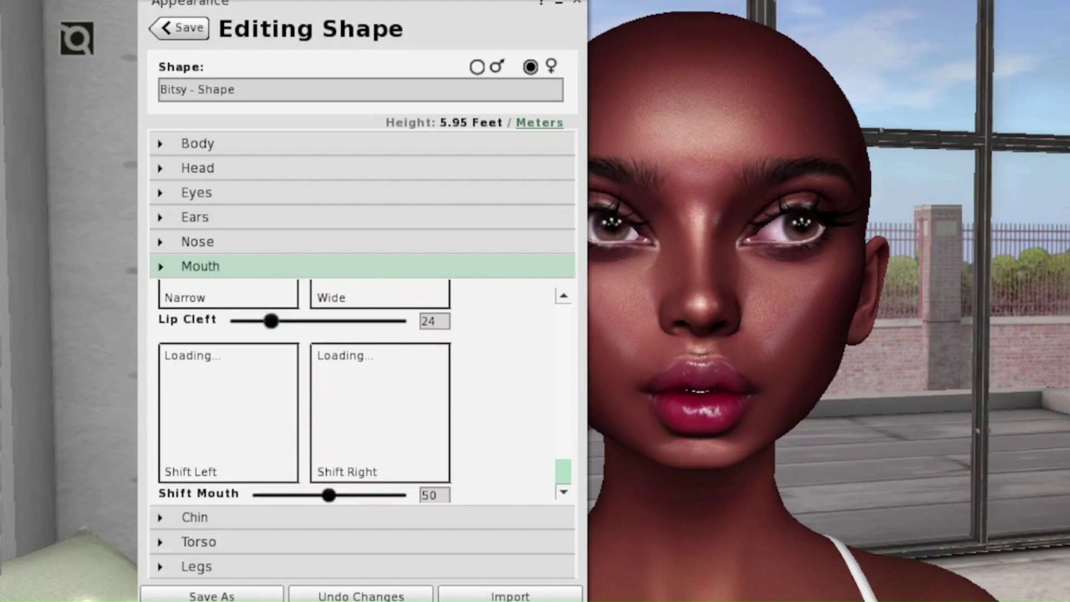
Set Jaw Shape in the chin settings to 21
left_click(194, 517)
left_click_drag(312, 465, 283, 451)
scroll(363, 418, "down", 2)
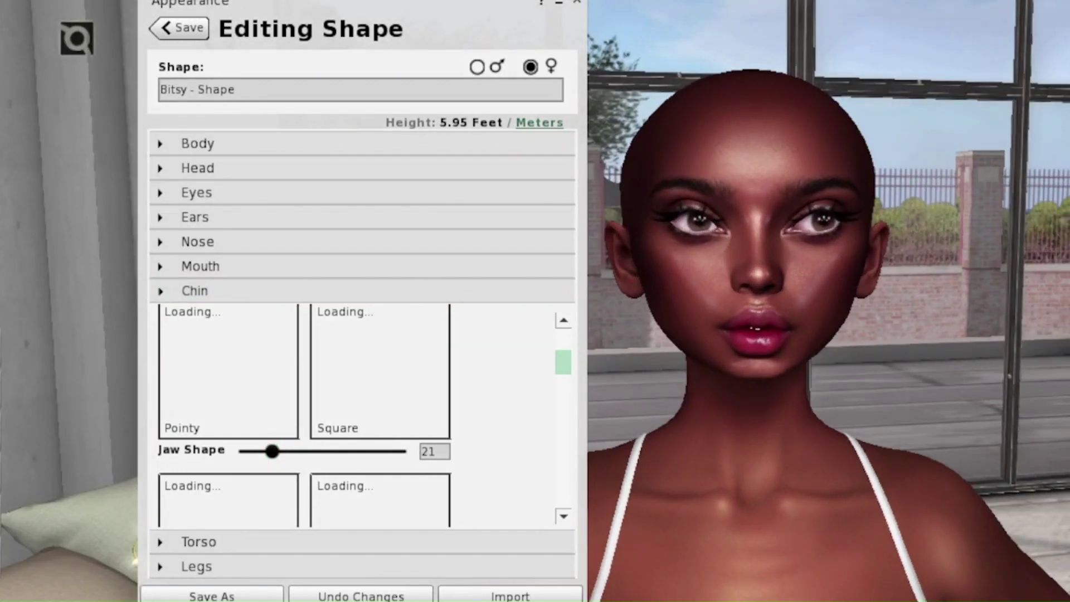
Set Chin Depth to 44 and adjust the Jaw Angle
scroll(304, 415, "down", 3)
scroll(304, 415, "down", 1)
left_click_drag(261, 452, 315, 452)
scroll(316, 451, "down", 2)
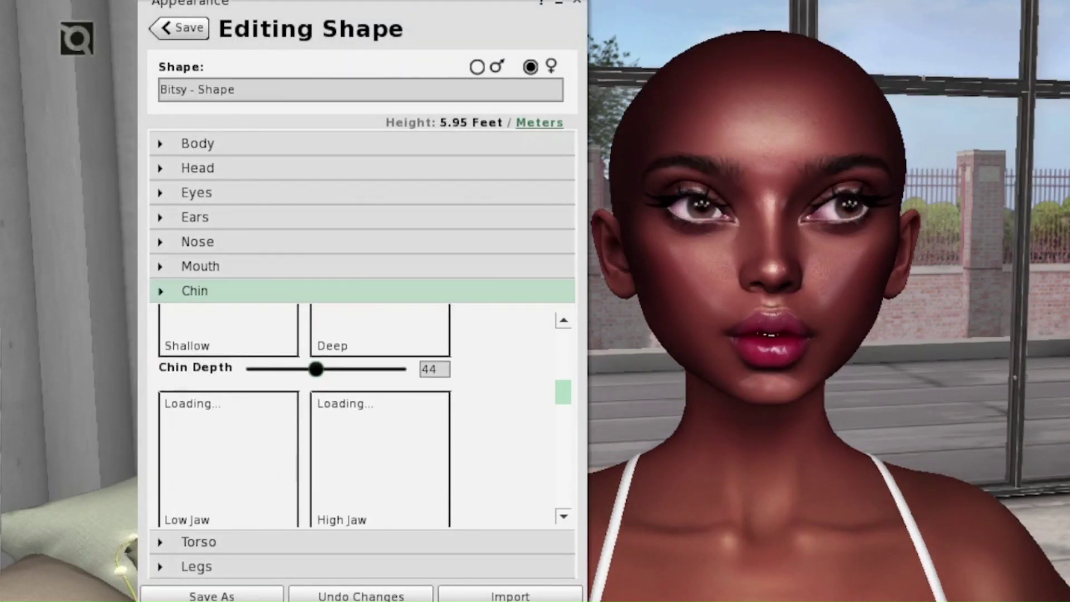
scroll(304, 415, "down", 2)
left_click_drag(315, 372, 292, 372)
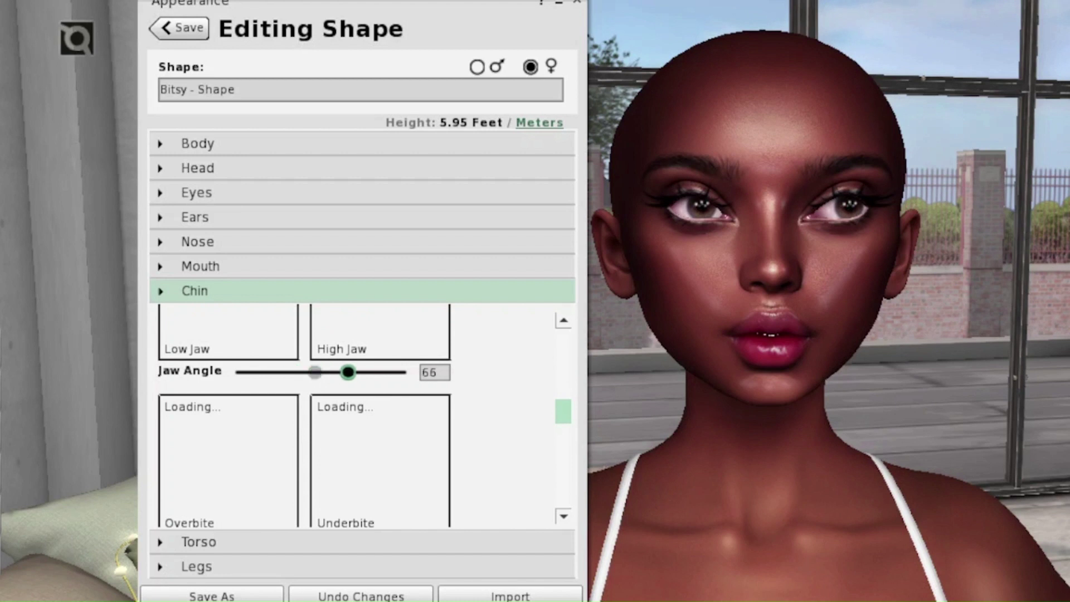
Fine-tune Jaw Jut to 52 while viewing the profile, and turn back to the front of the face
scroll(304, 415, "down", 2)
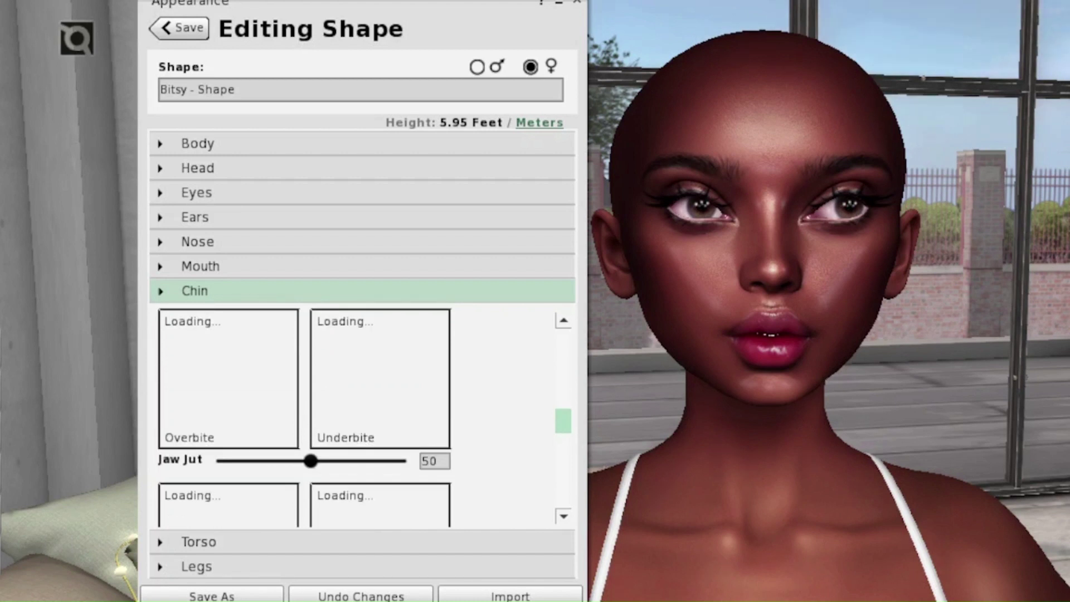
scroll(364, 403, "down", 1)
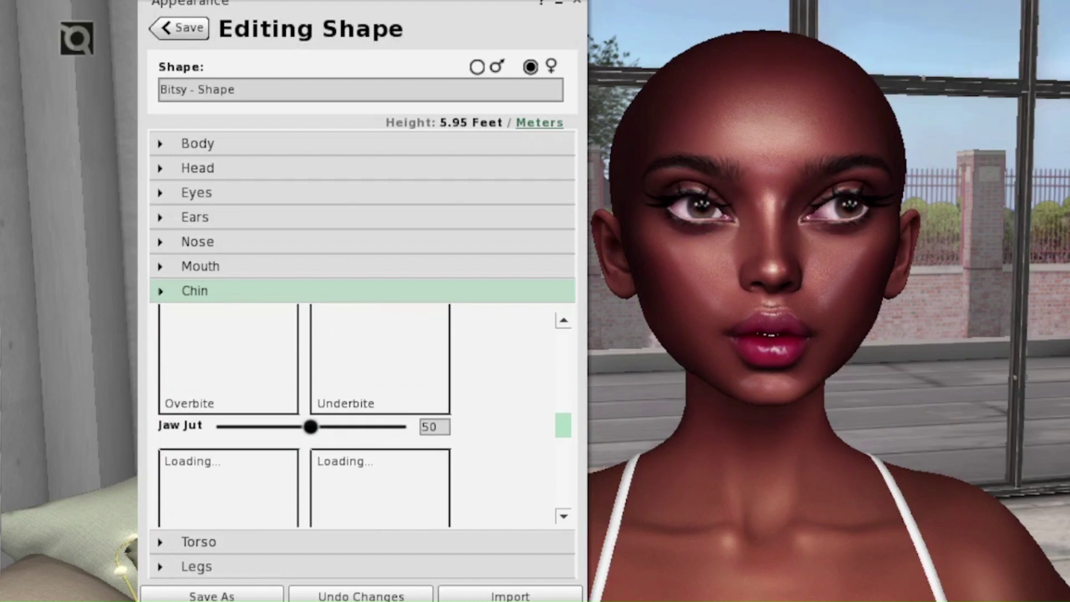
mouse_move(308, 426)
left_mouse_down()
mouse_move(282, 426)
mouse_move(306, 426)
left_mouse_up()
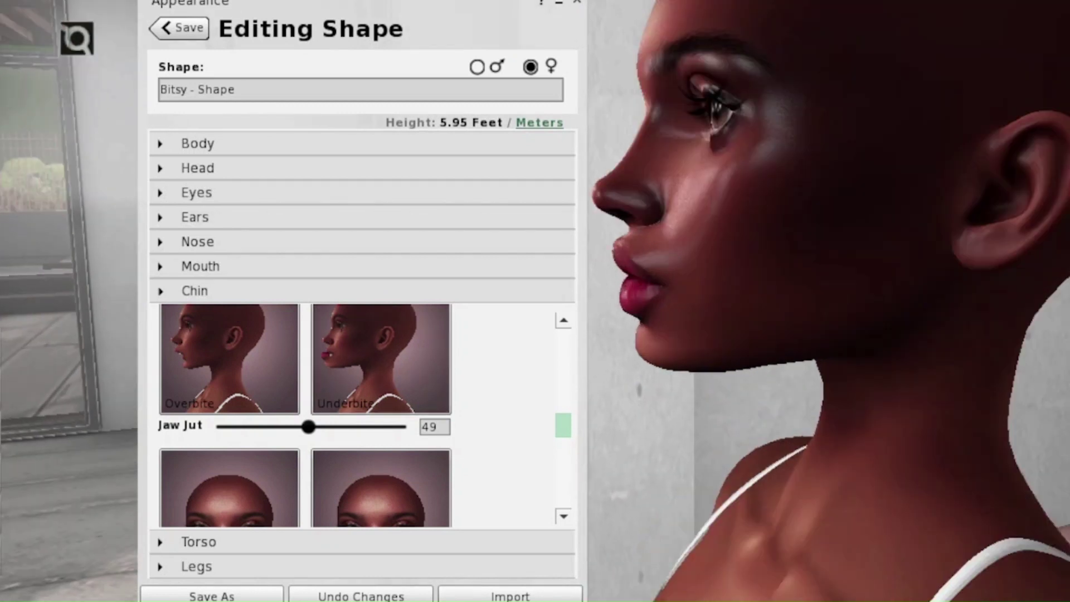
mouse_move(308, 427)
left_mouse_down()
mouse_move(322, 426)
mouse_move(299, 427)
mouse_move(310, 426)
left_mouse_up()
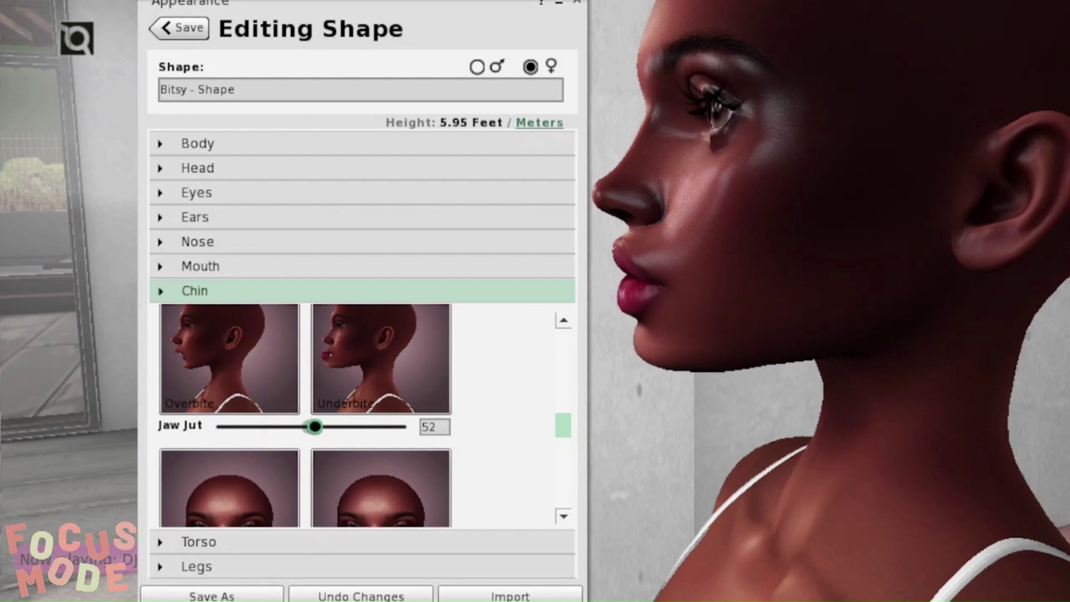
left_click_drag(724, 251, 814, 250)
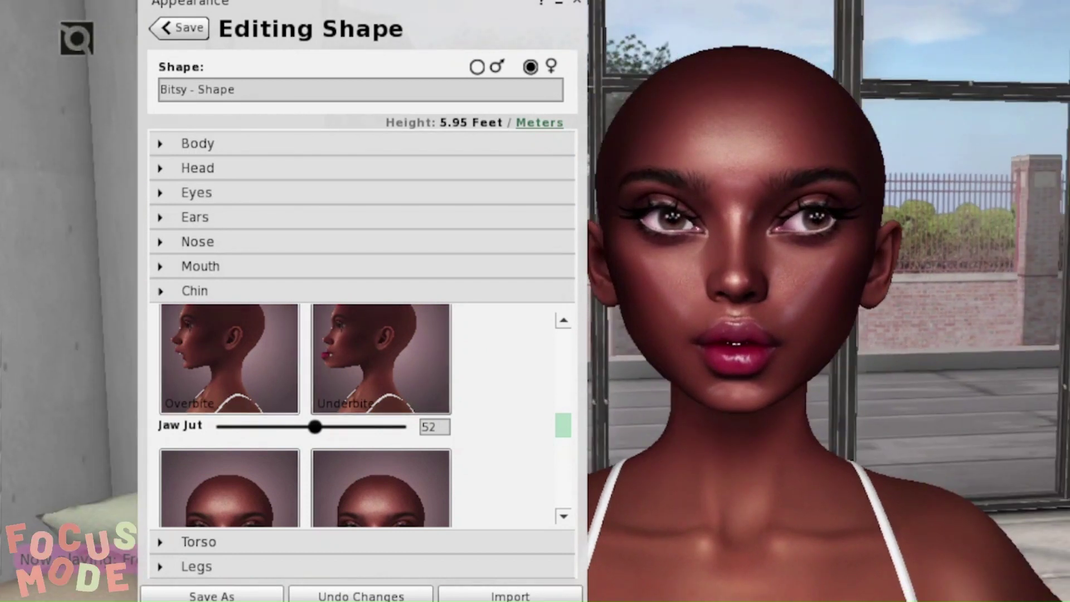
Review the Jowls, Chin Cleft and Upper Chin Cleft sliders in the chin settings
scroll(305, 415, "down", 3)
scroll(304, 415, "down", 6)
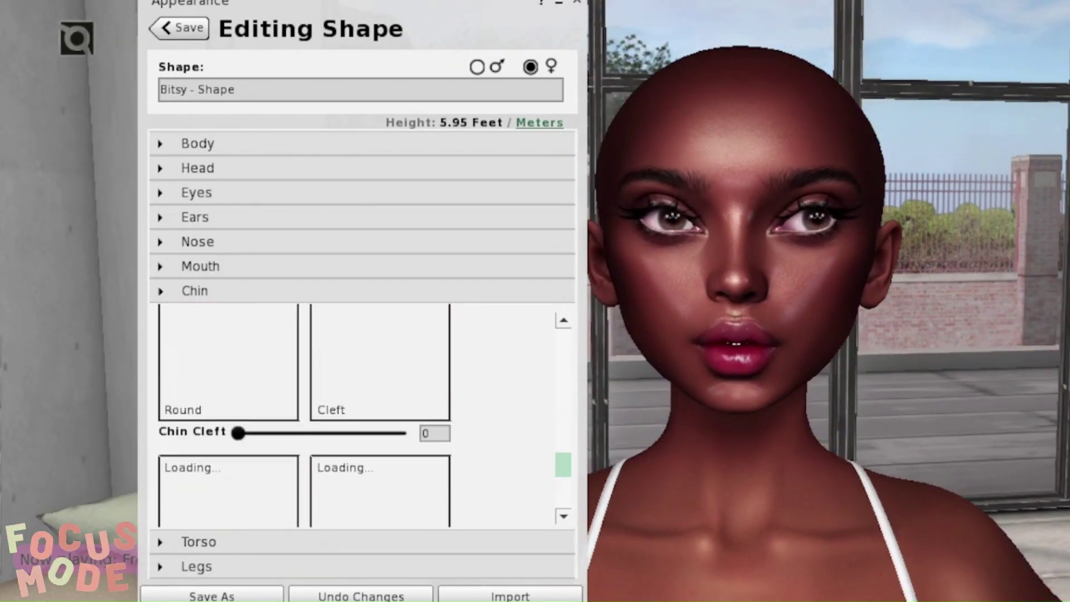
scroll(305, 415, "up", 4)
scroll(304, 415, "up", 5)
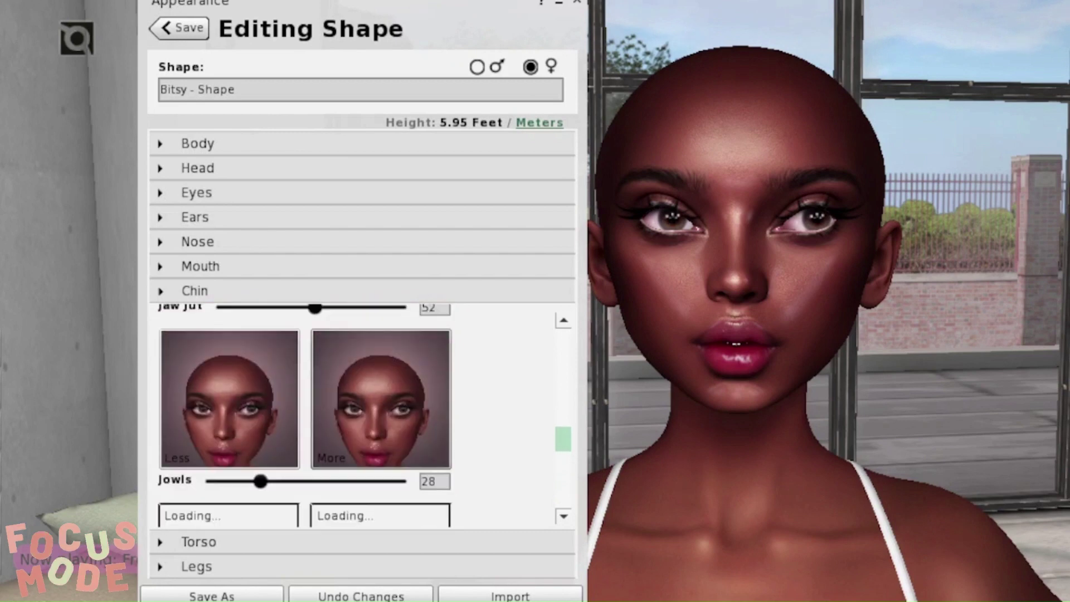
scroll(305, 415, "down", 4)
scroll(362, 415, "down", 6)
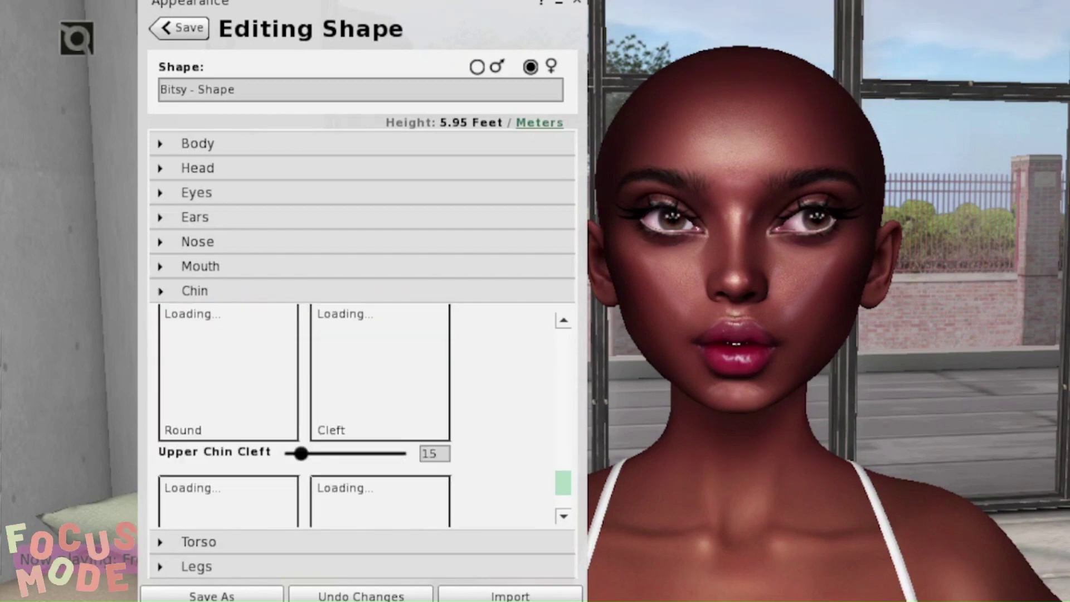
Set Chin-Neck to 27 in the chin settings, and fine-tune Torso Muscles in the torso settings
left_click_drag(239, 519, 277, 519)
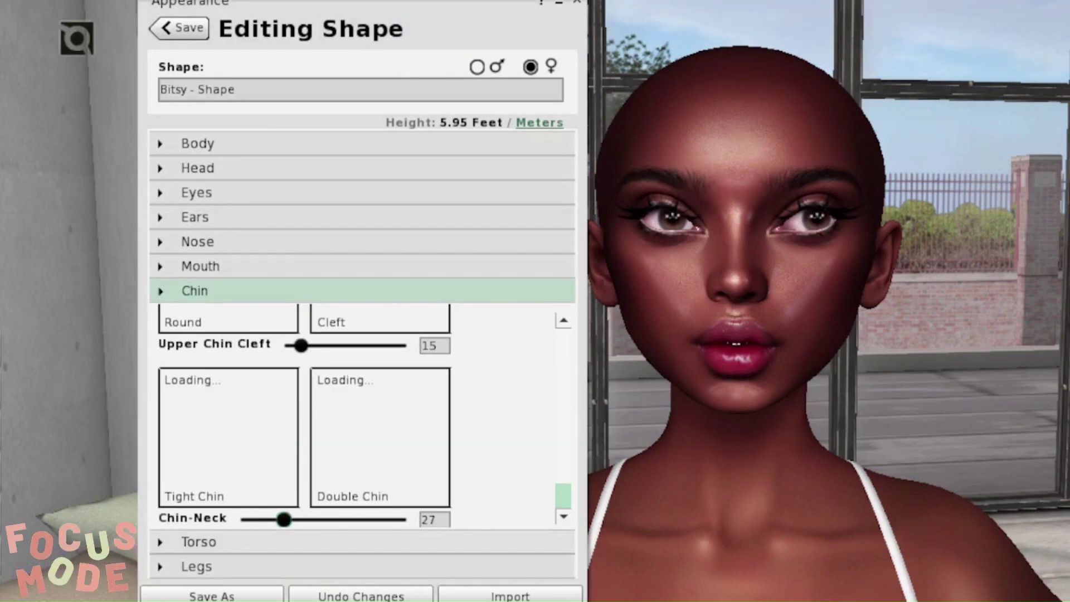
left_click(198, 541)
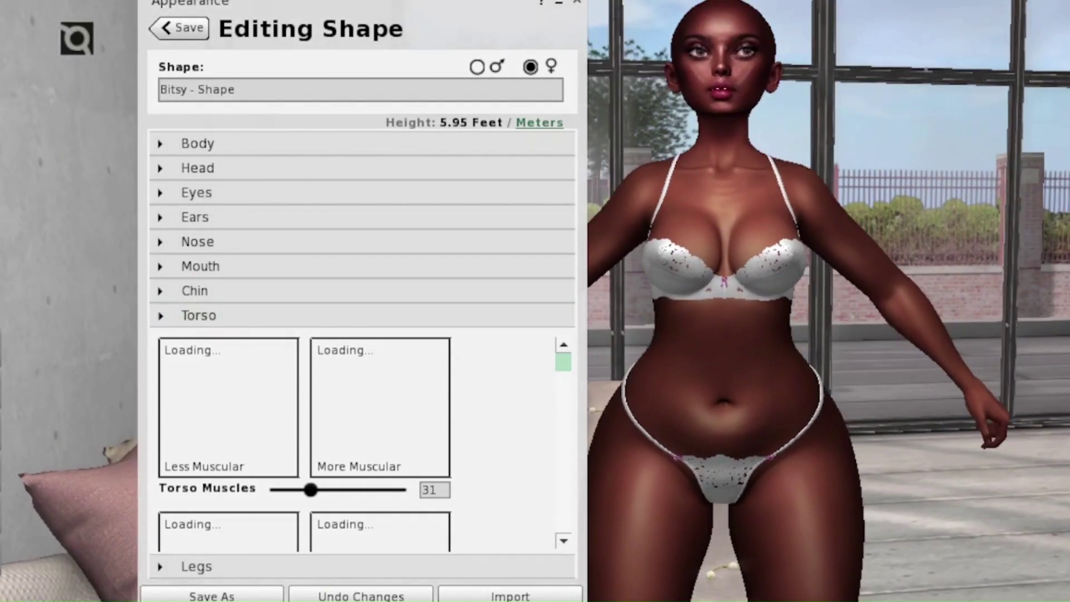
mouse_move(311, 490)
left_mouse_down()
mouse_move(284, 490)
mouse_move(317, 475)
left_mouse_up()
scroll(284, 489, "down", 4)
scroll(361, 440, "down", 3)
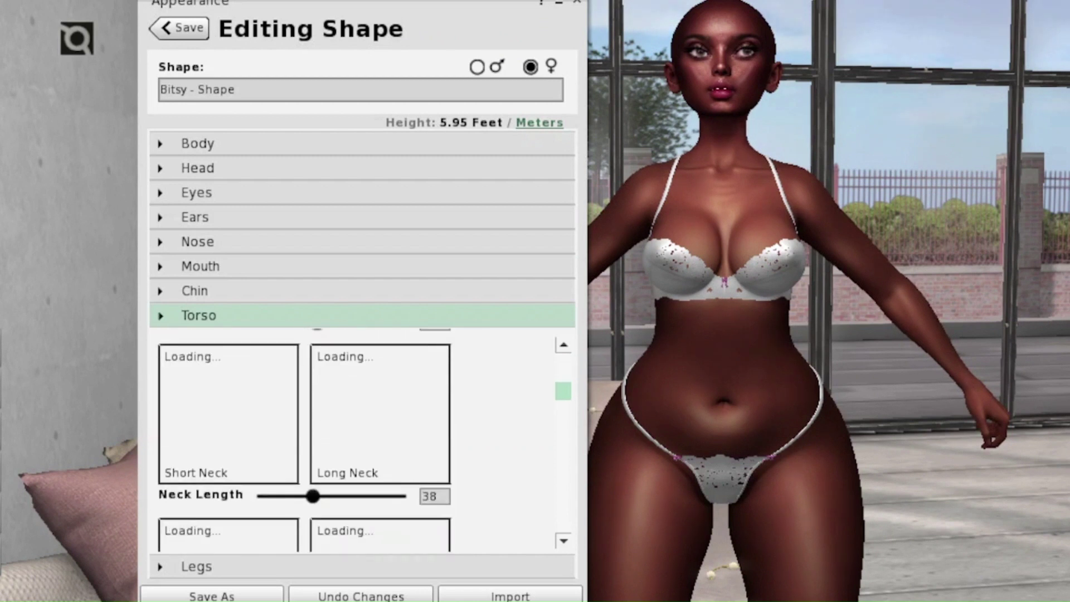
Set Shoulders to 24 in the torso settings, leaving Neck Length at 38
scroll(362, 435, "down", 3)
scroll(362, 435, "up", 2)
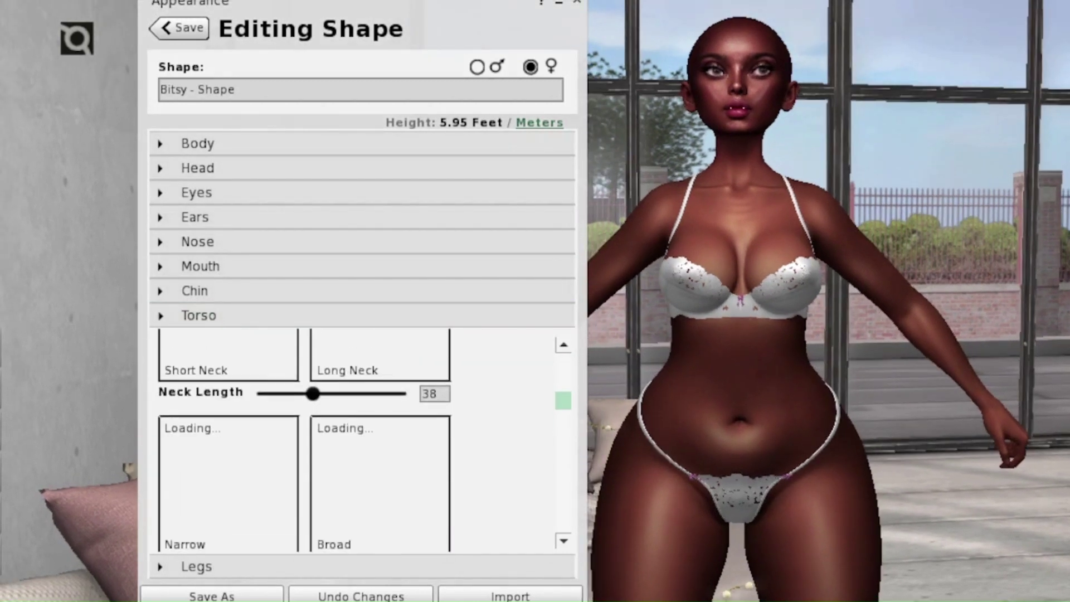
scroll(362, 435, "down", 2)
left_click_drag(289, 482, 283, 482)
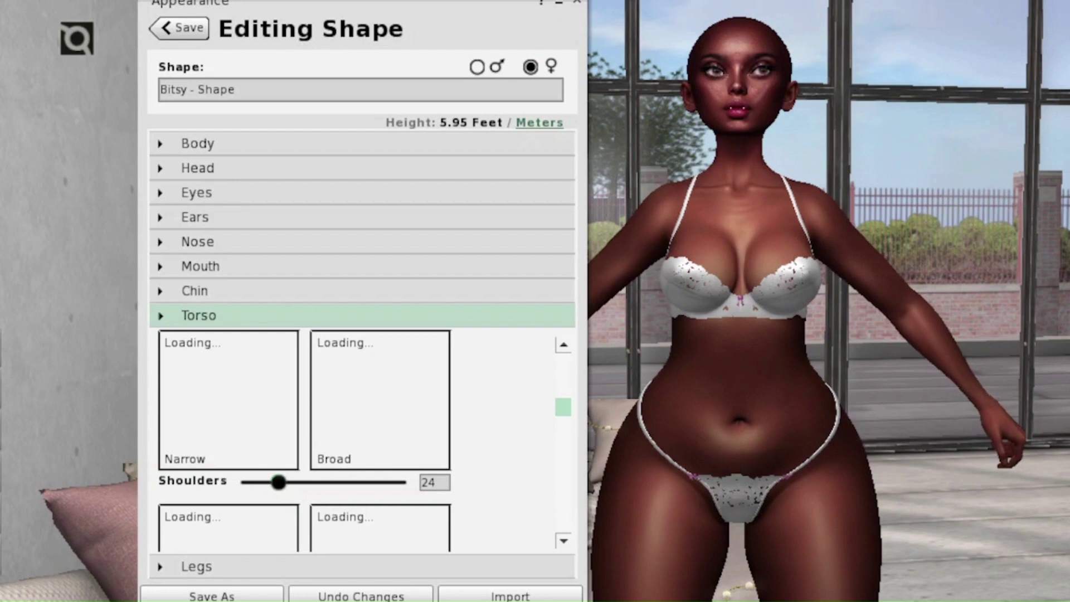
Set Breast Size to 64 and Breast Buoyancy to 62 in the torso settings
scroll(362, 434, "down", 3)
left_click_drag(325, 451, 350, 450)
scroll(362, 440, "down", 3)
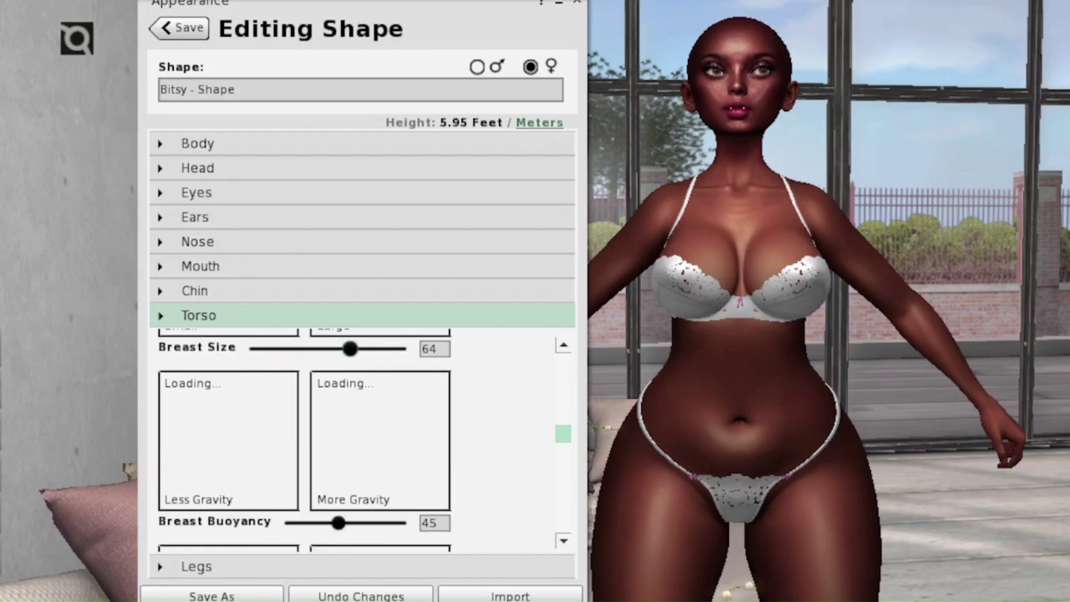
mouse_move(337, 522)
left_mouse_down()
mouse_move(406, 522)
mouse_move(282, 522)
mouse_move(358, 522)
left_mouse_up()
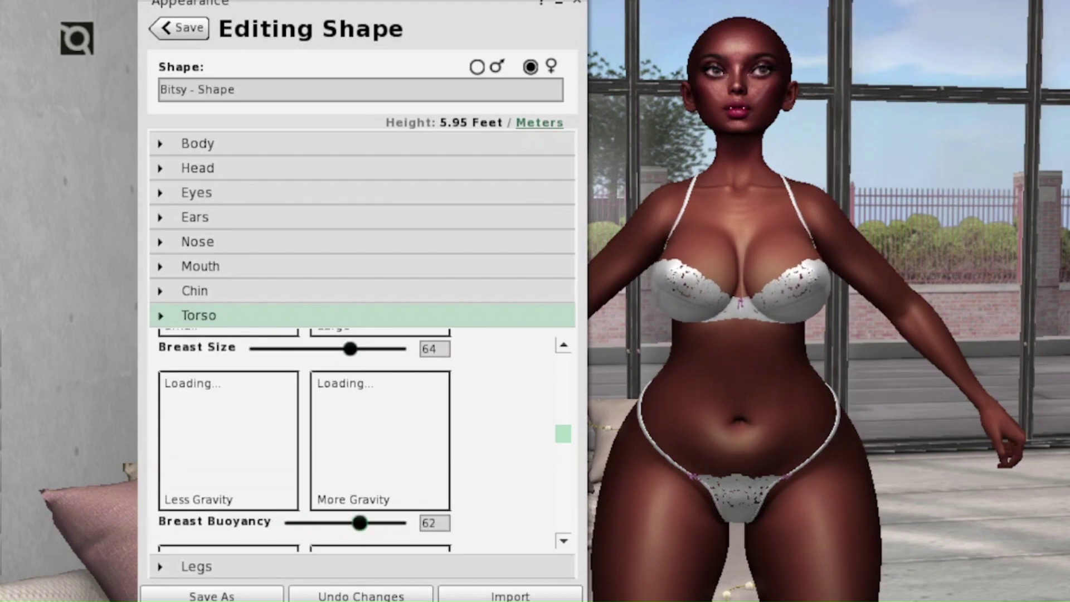
Increase the breast cleavage slider below Breast Buoyancy, and set Torso Length to 43
scroll(358, 502, "down", 6)
scroll(334, 480, "down", 1)
left_click_drag(325, 475, 362, 460)
scroll(348, 475, "down", 11)
scroll(363, 460, "down", 6)
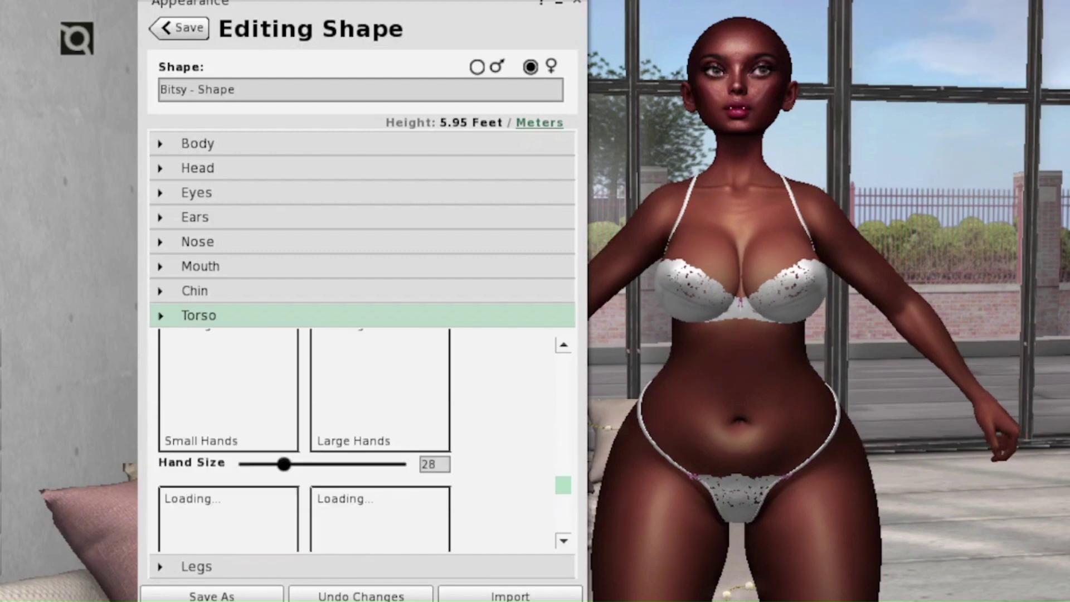
scroll(360, 440, "down", 5)
mouse_move(337, 433)
left_mouse_down()
mouse_move(303, 433)
mouse_move(375, 433)
mouse_move(324, 433)
left_mouse_up()
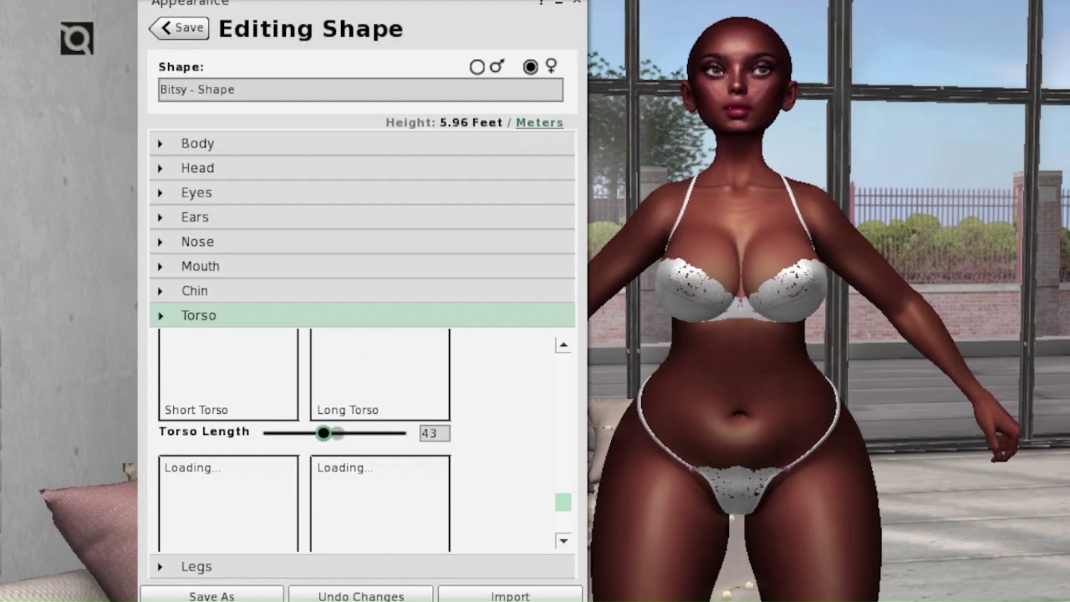
Fine-tune Love Handles and increase the belly slider that follows it in the torso settings
scroll(362, 434, "down", 3)
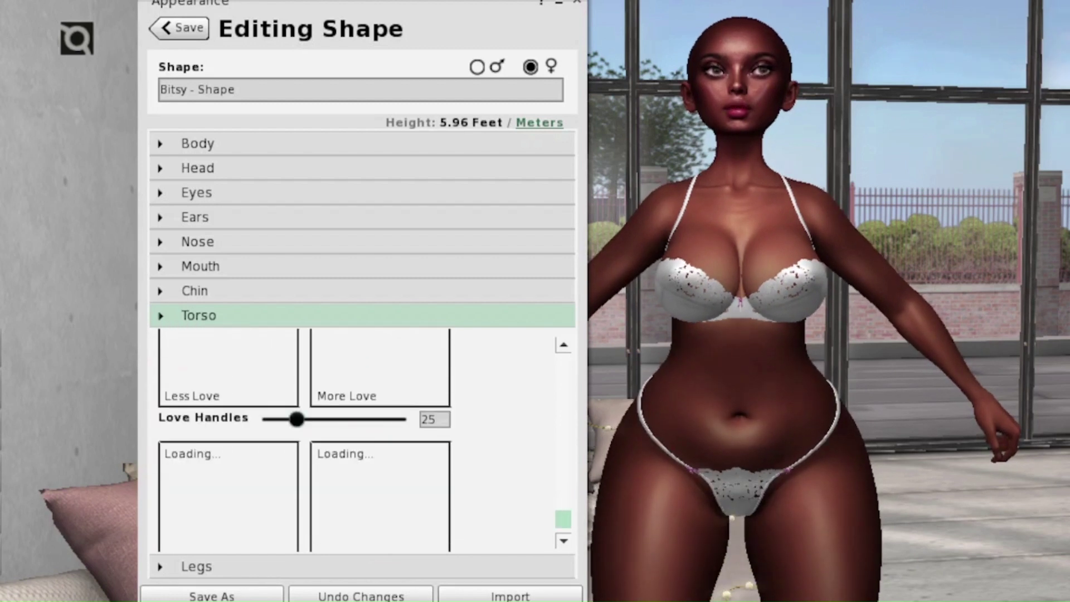
mouse_move(296, 419)
left_mouse_down()
mouse_move(344, 419)
mouse_move(259, 419)
mouse_move(297, 419)
left_mouse_up()
scroll(297, 419, "down", 2)
left_click_drag(239, 544, 258, 544)
Set Leg Muscles to 54 in the leg settings and shorten the Leg Length
left_click(196, 566)
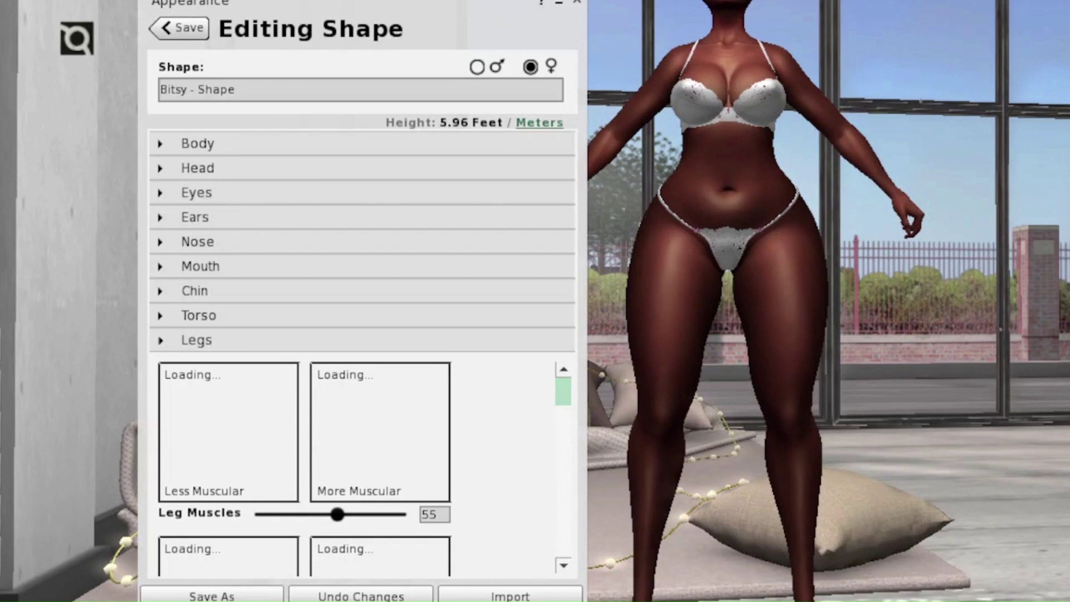
mouse_move(337, 514)
left_mouse_down()
mouse_move(326, 514)
mouse_move(336, 514)
left_mouse_up()
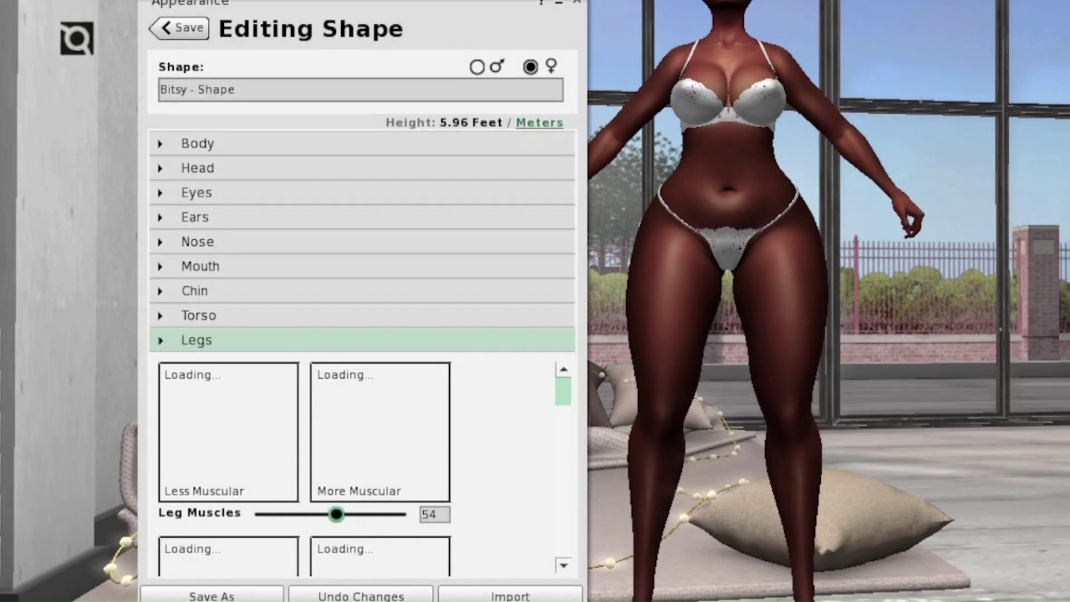
scroll(357, 468, "down", 5)
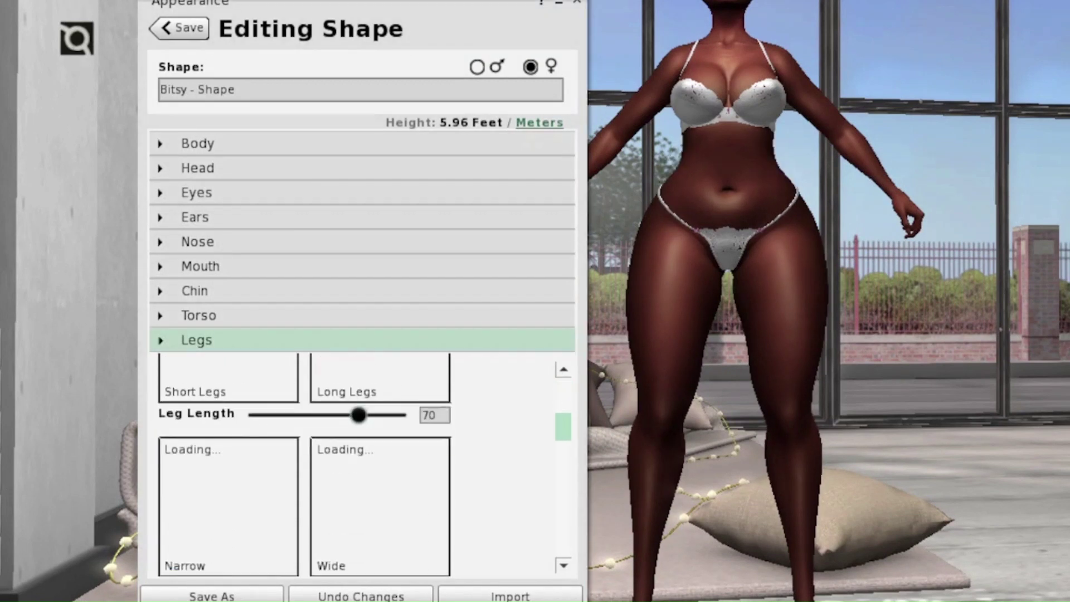
left_click_drag(358, 414, 291, 452)
Set Hip Length to 47 in the leg settings
scroll(356, 468, "down", 4)
scroll(357, 469, "up", 5)
scroll(356, 468, "down", 3)
scroll(362, 463, "down", 2)
mouse_move(310, 507)
left_mouse_down()
mouse_move(296, 507)
mouse_move(318, 506)
left_mouse_up()
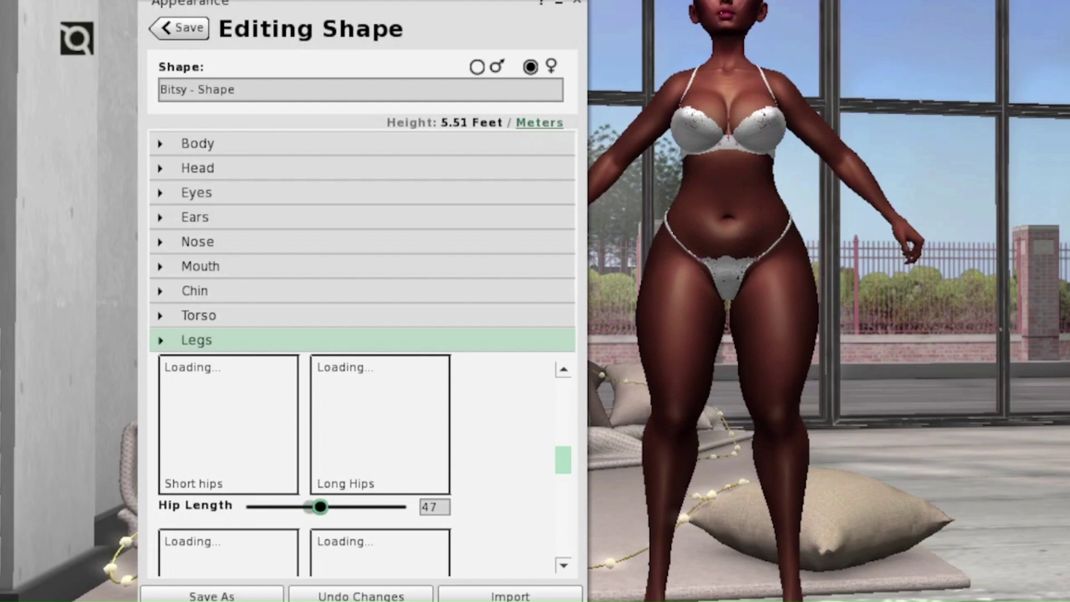
Reduce Butt Size to 0 while viewing the avatar's profile, and set Saddle Bags to 10 from the front
scroll(362, 463, "down", 3)
key("alt+Left")
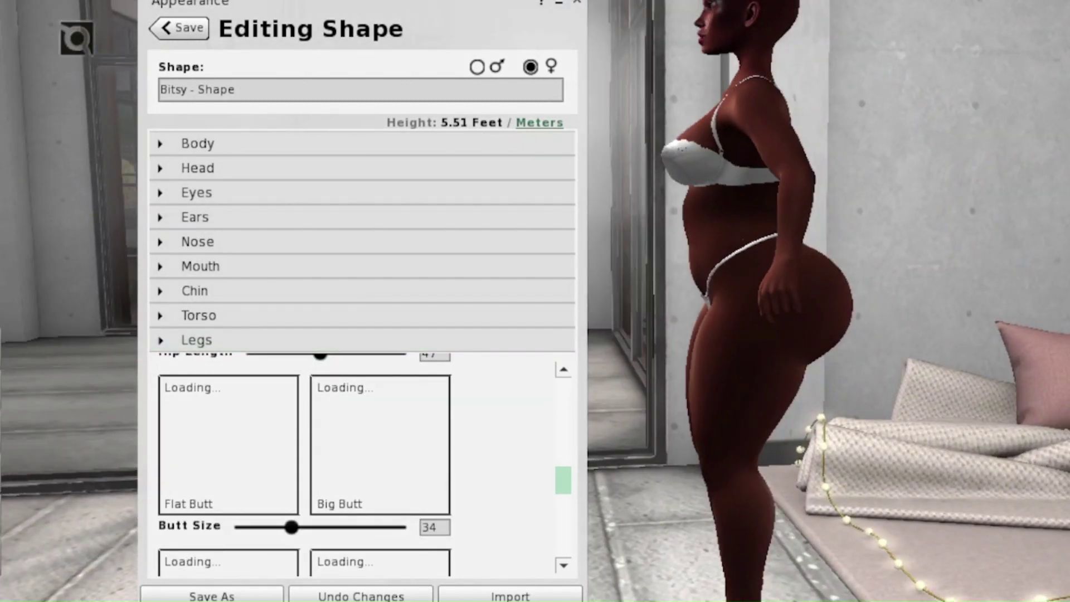
left_click_drag(291, 527, 233, 528)
scroll(363, 463, "down", 3)
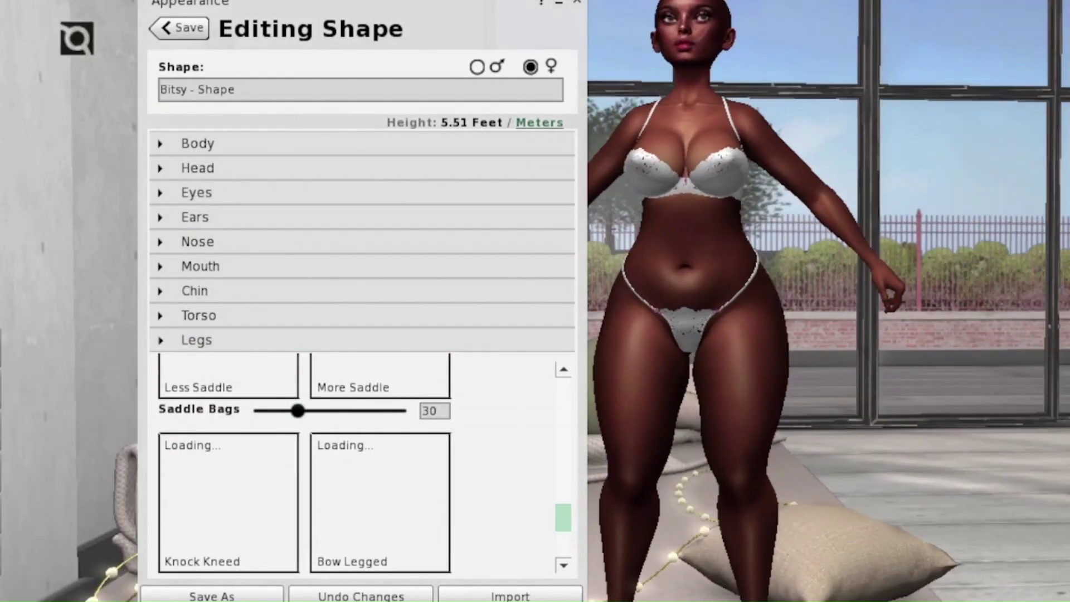
left_click_drag(297, 411, 267, 411)
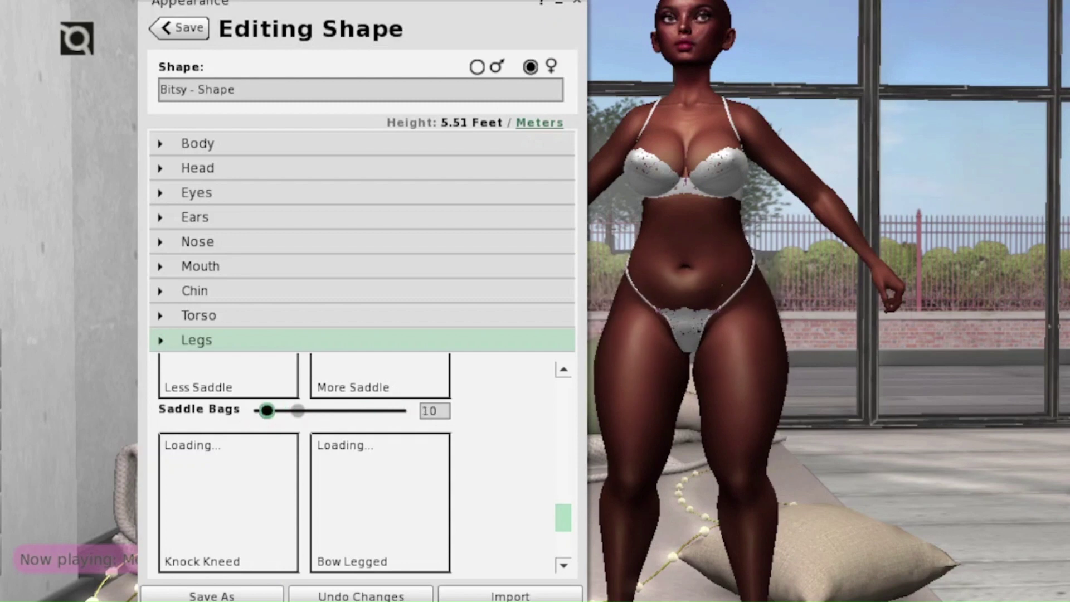
Set Knee Angle to 44 and increase Foot Size to 36 while viewing the feet
scroll(357, 462, "down", 2)
left_click_drag(326, 483, 318, 482)
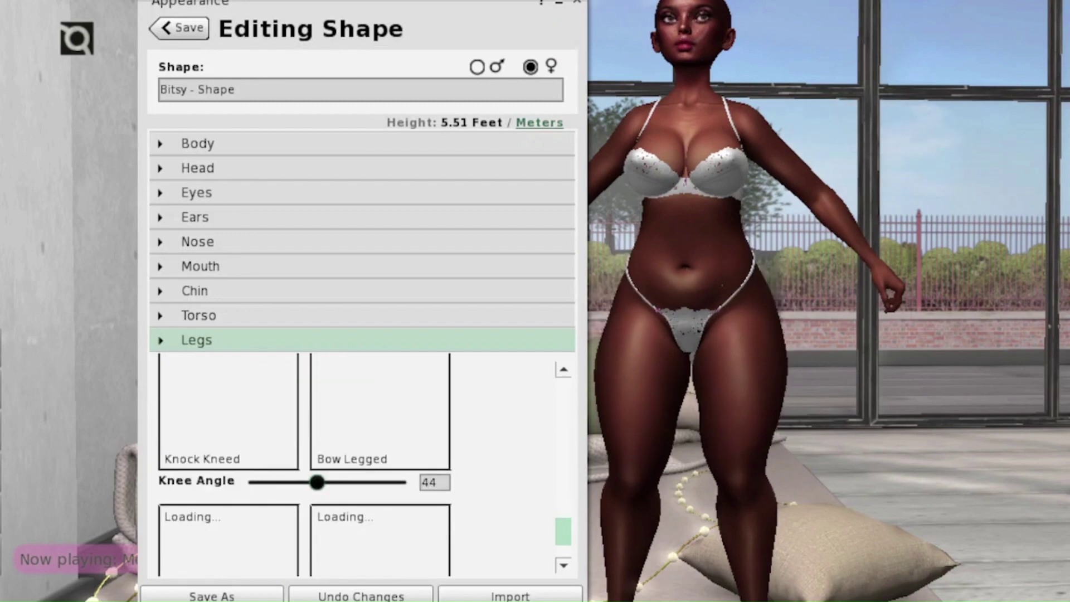
scroll(356, 472, "down", 2)
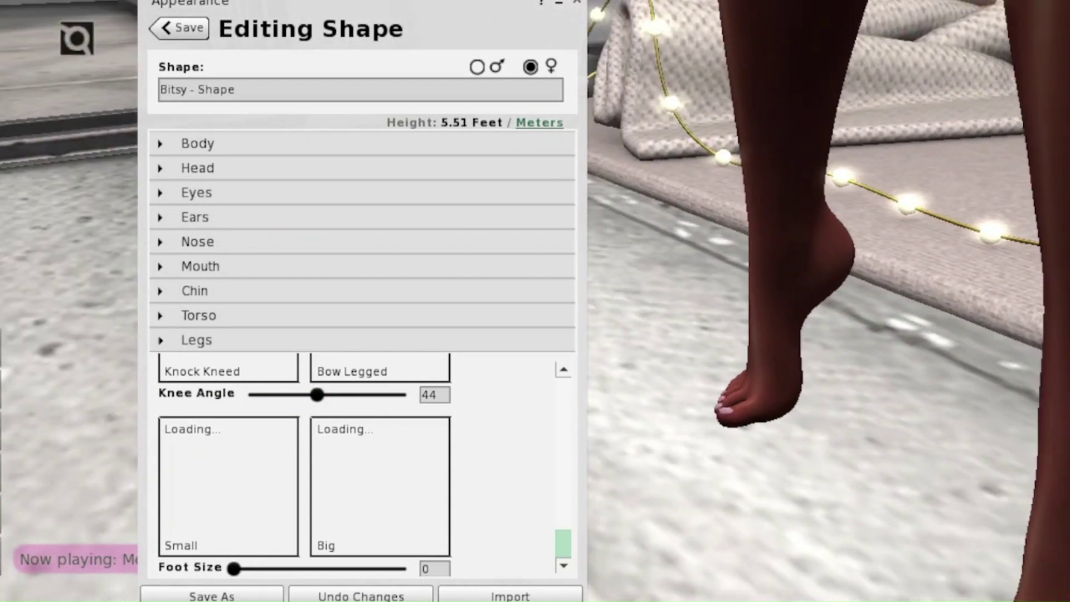
left_click_drag(234, 568, 293, 568)
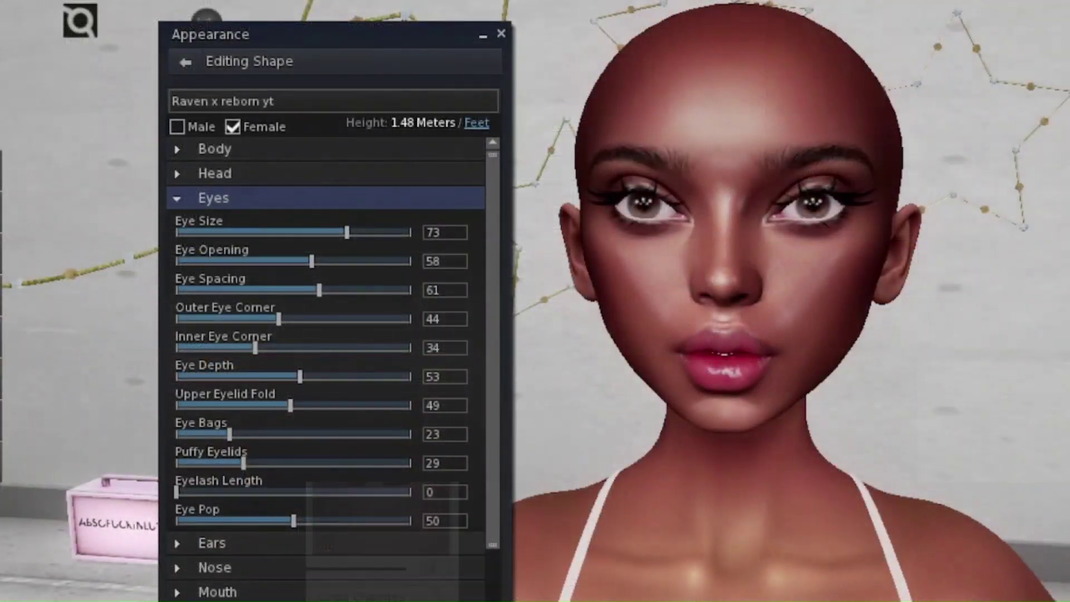
Set Eye Size to 57, Eye Opening to 72, Eye Spacing to 52, Outer Eye Corner to 50, Inner Eye Corner to 49 and Eye Depth to 63
left_click_drag(347, 232, 293, 319)
left_click_drag(247, 348, 284, 377)
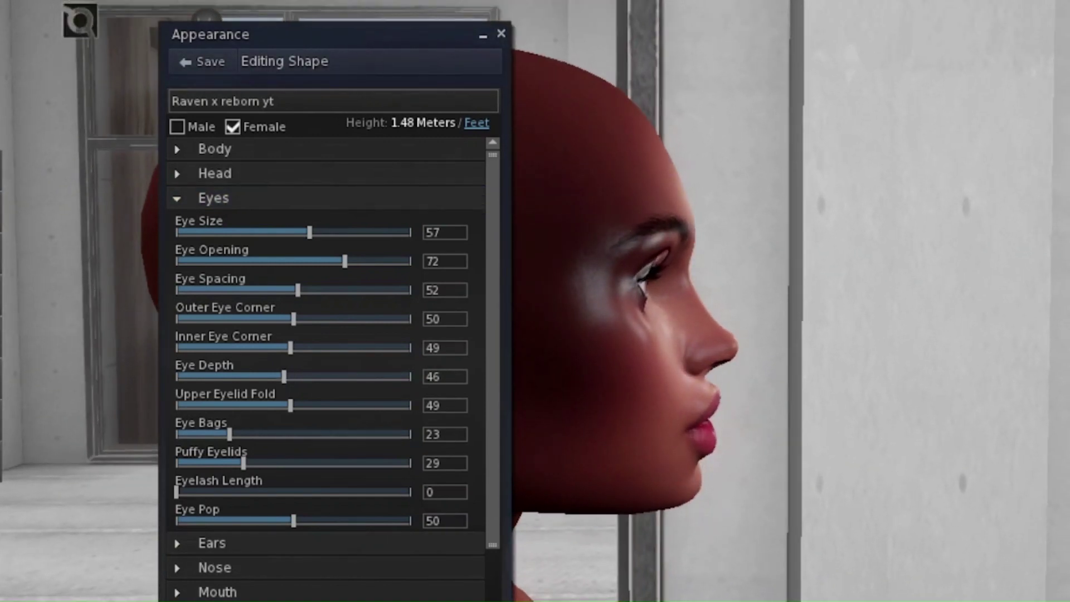
left_click_drag(284, 376, 323, 376)
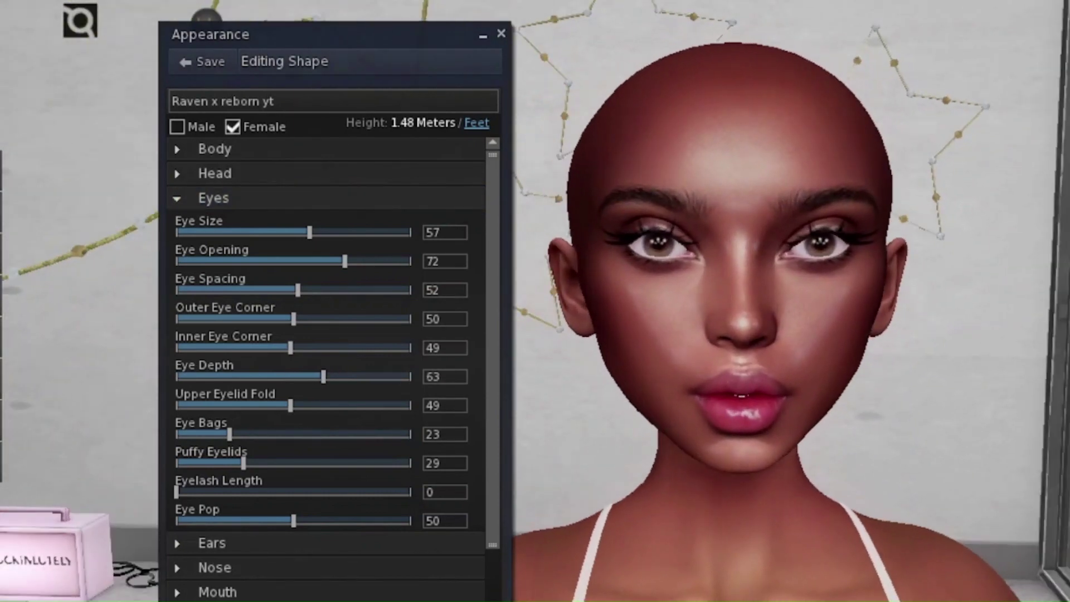
Set Eye Bags to 35 and Puffy Eyelids to 46, and increase Eyelash Length
left_click_drag(230, 434, 324, 463)
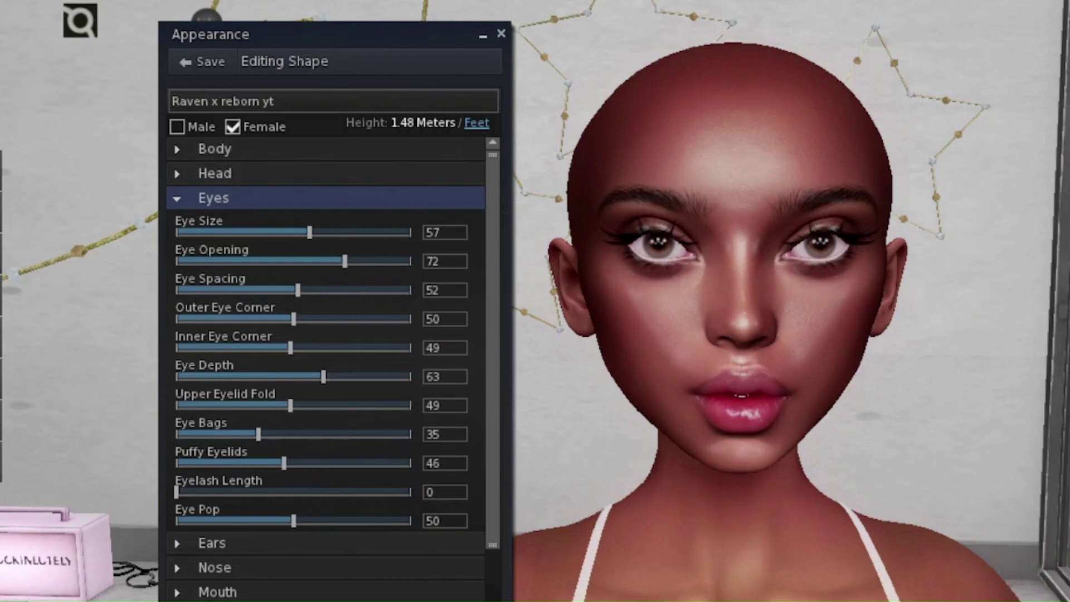
left_click_drag(176, 492, 270, 492)
Set Nose Size to 19, Nose Width to 45, Nostril Division to 36, Nose Thickness to 60 and Upper Bridge to 59, and increase Lower Bridge
left_click(212, 542)
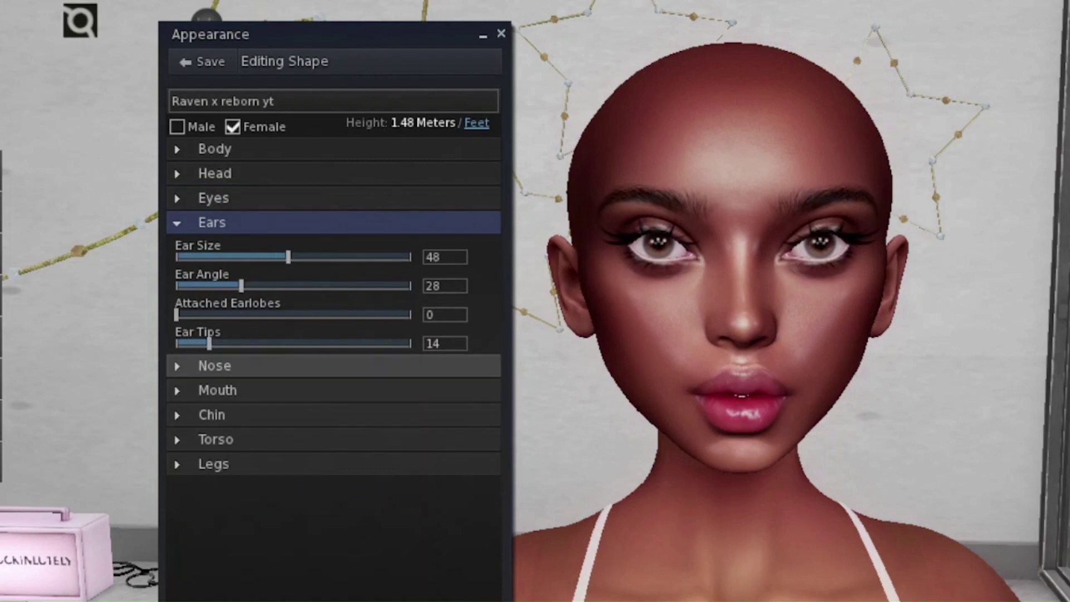
left_click(214, 365)
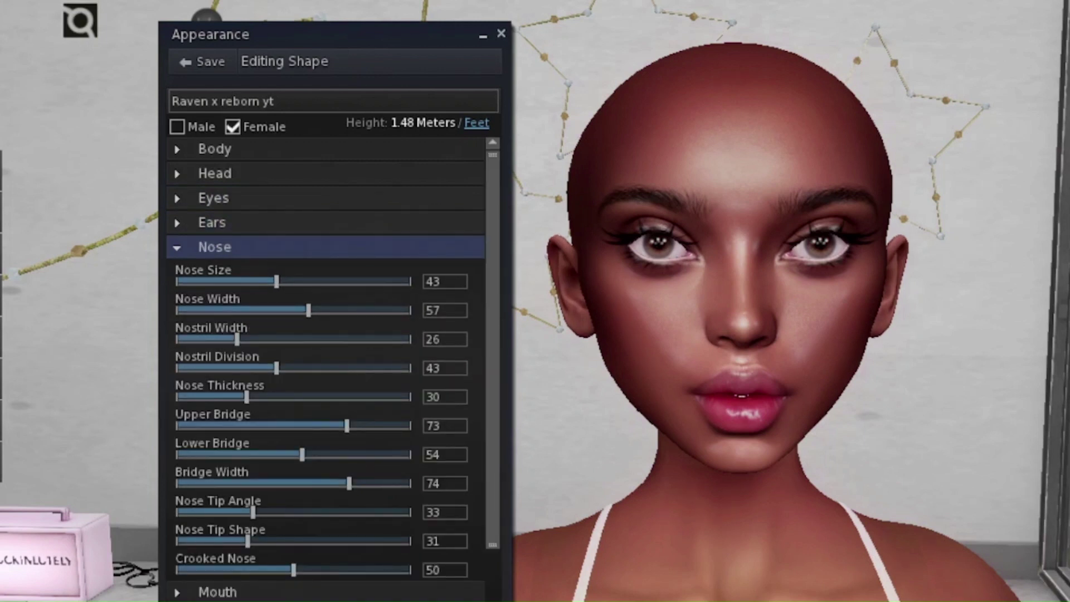
left_click_drag(308, 310, 221, 282)
left_click_drag(741, 312, 641, 313)
left_click_drag(276, 368, 253, 368)
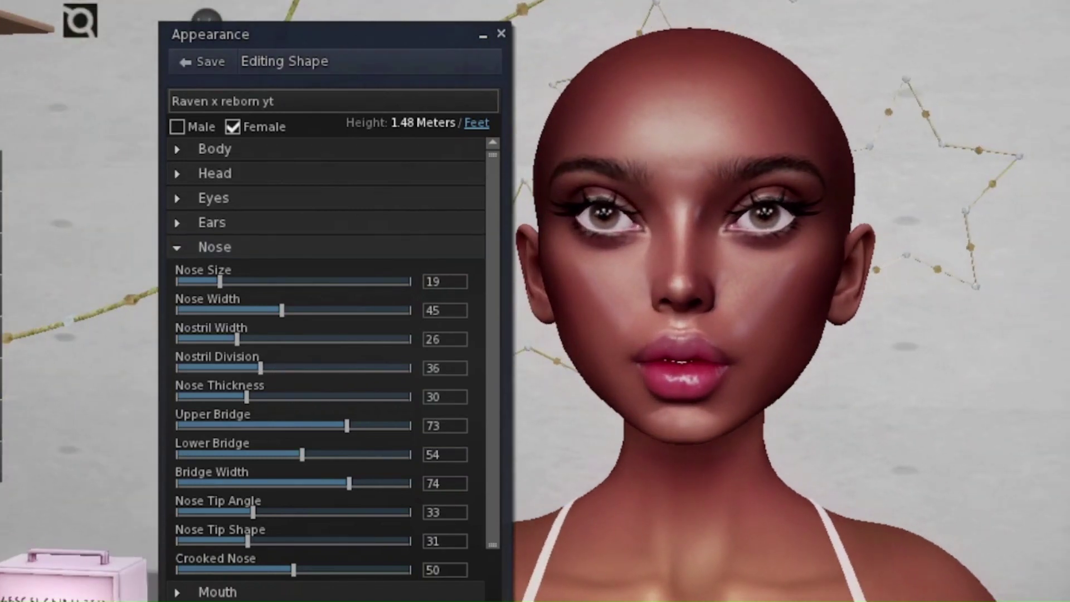
left_click_drag(246, 396, 309, 426)
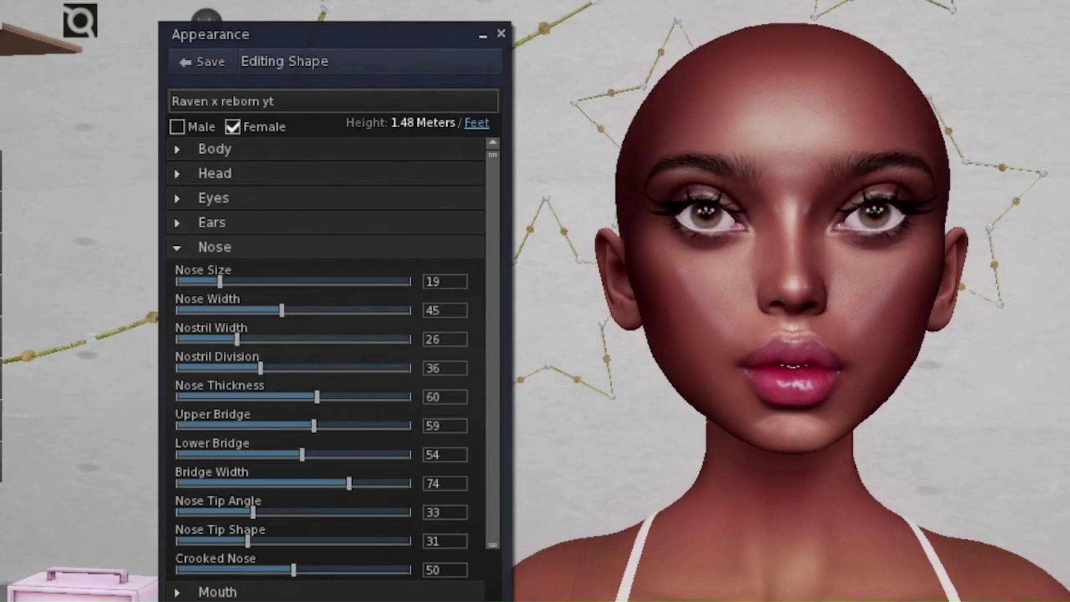
left_click_drag(302, 455, 325, 455)
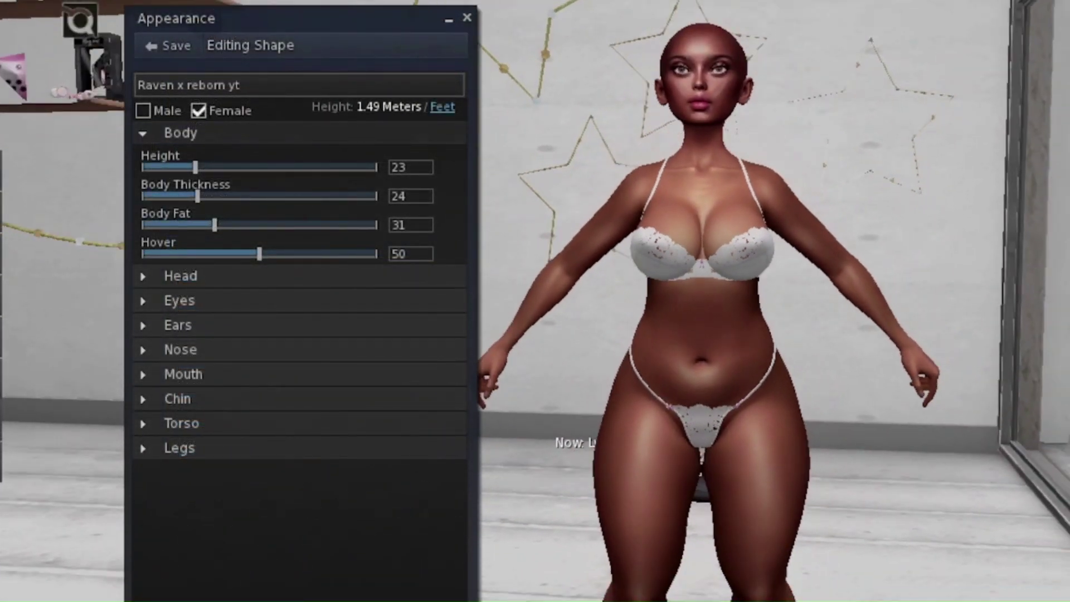
Set Body Fat to 38 and Body Thickness to 22 in the body settings
left_click_drag(214, 224, 194, 197)
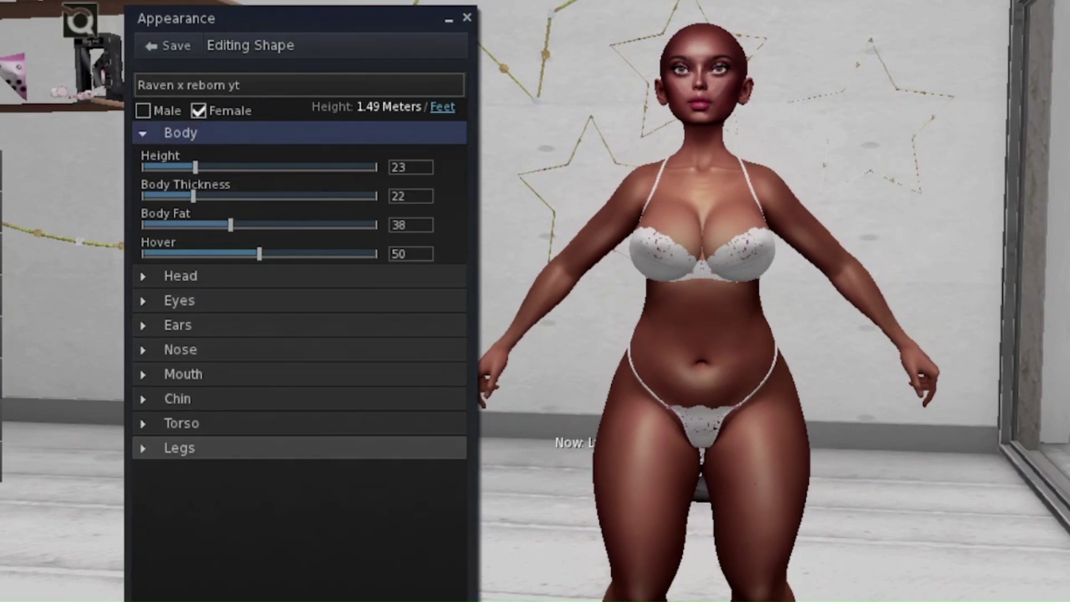
Set Leg Muscles to 77, Leg Length to 39, Hip Width to 30 and Hip Length to 50 in the leg settings
left_click(179, 448)
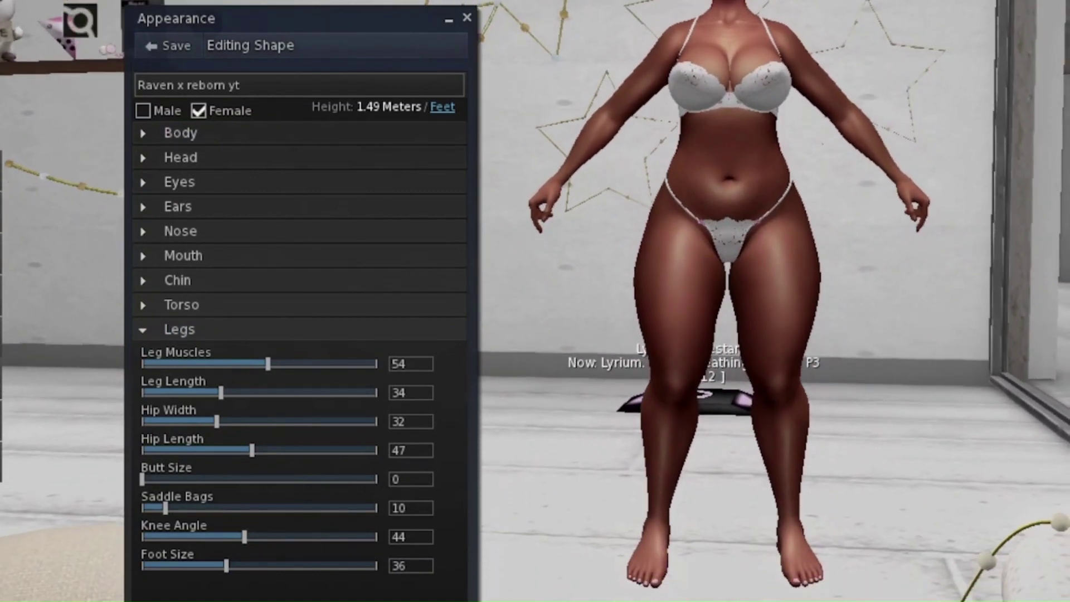
left_click_drag(268, 364, 322, 364)
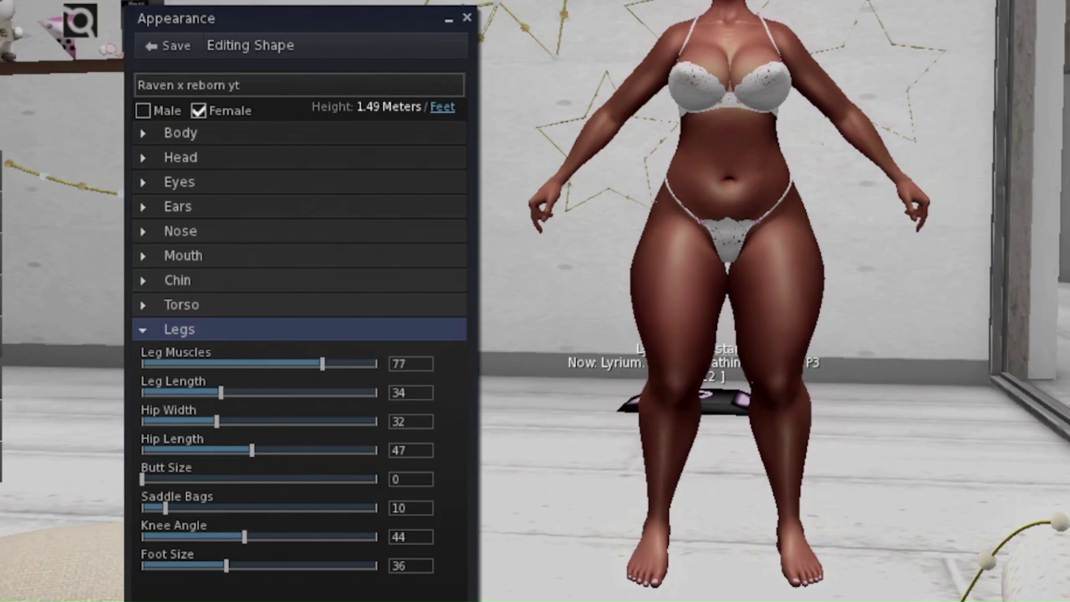
left_click_drag(221, 392, 213, 421)
left_click_drag(251, 450, 260, 450)
Set Butt Size to 3 while viewing the avatar's profile, and Saddle Bags to 8 from the front
left_click_drag(728, 234, 814, 234)
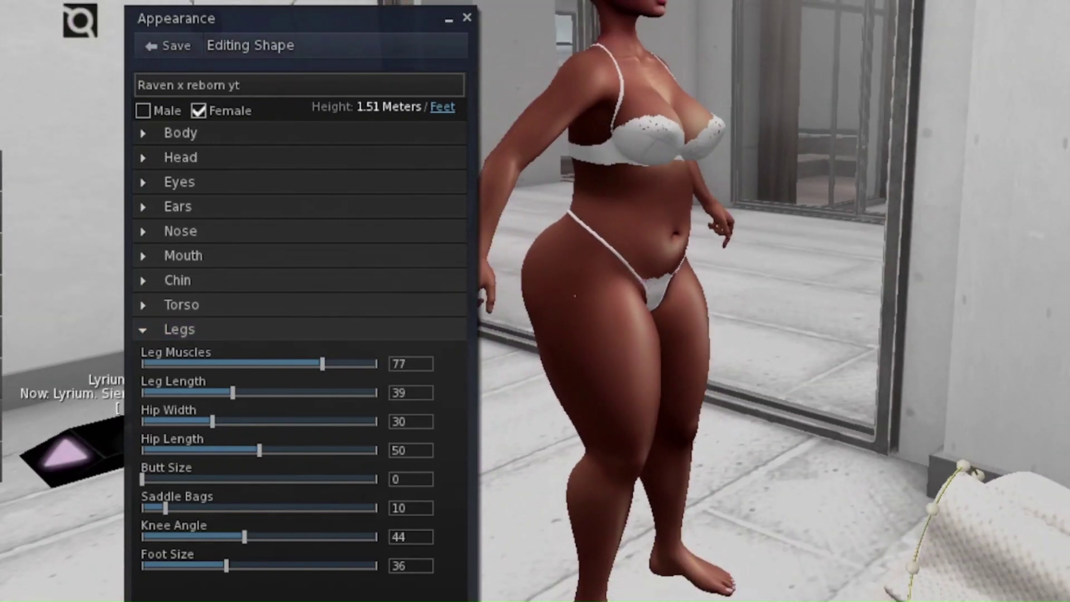
scroll(694, 290, "down", 3)
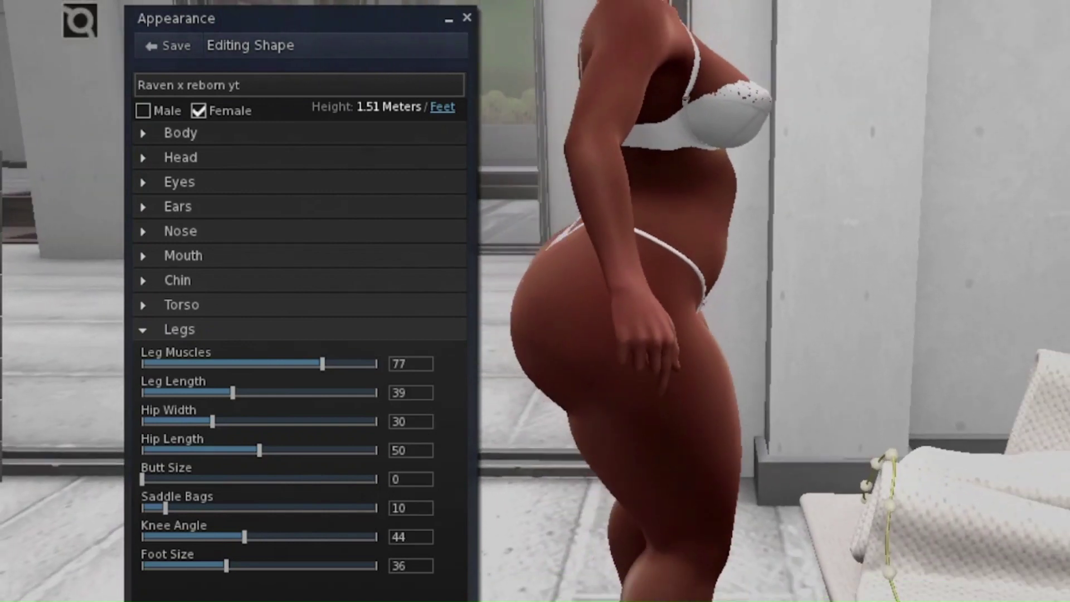
left_click_drag(143, 478, 147, 479)
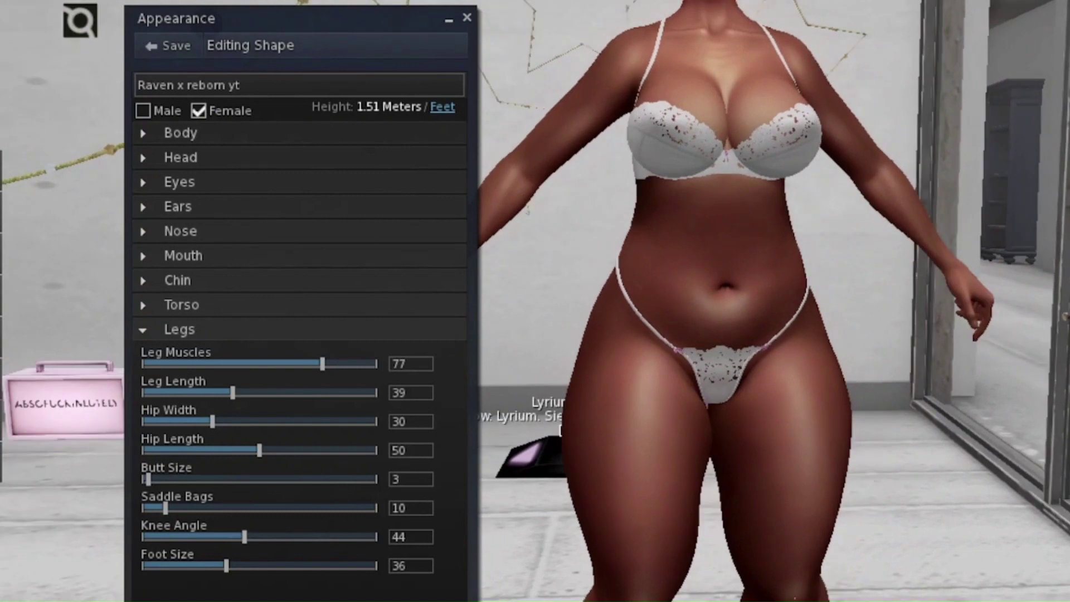
mouse_move(165, 508)
left_mouse_down()
mouse_move(210, 508)
mouse_move(160, 508)
left_mouse_up()
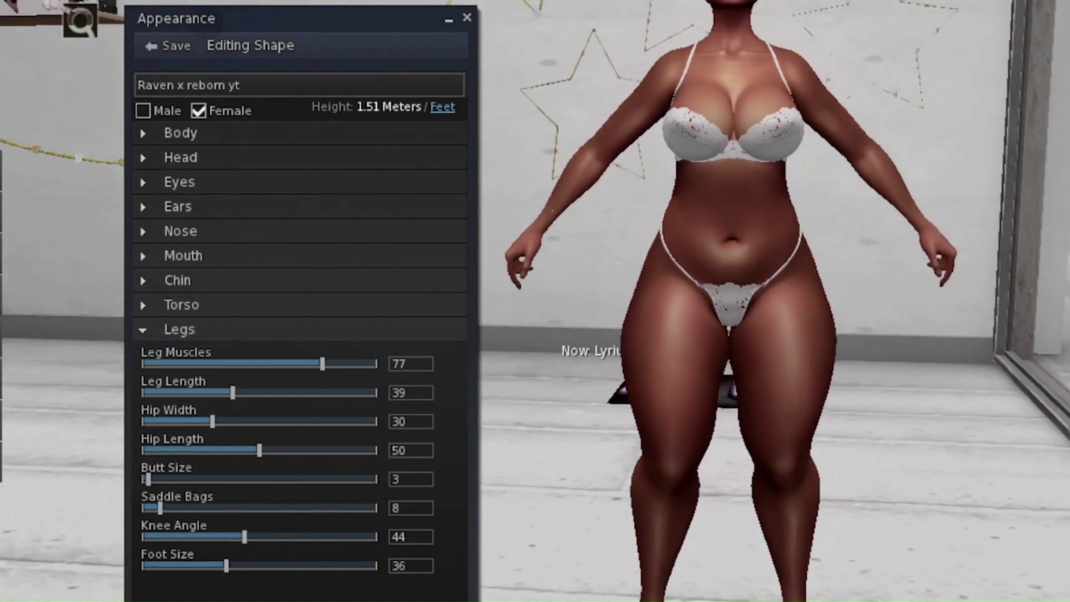
Adjust Knee Angle and Foot Size in the leg settings, and set Torso Muscles to 20 and Shoulders to 28
left_click_drag(245, 537, 236, 566)
left_click(181, 305)
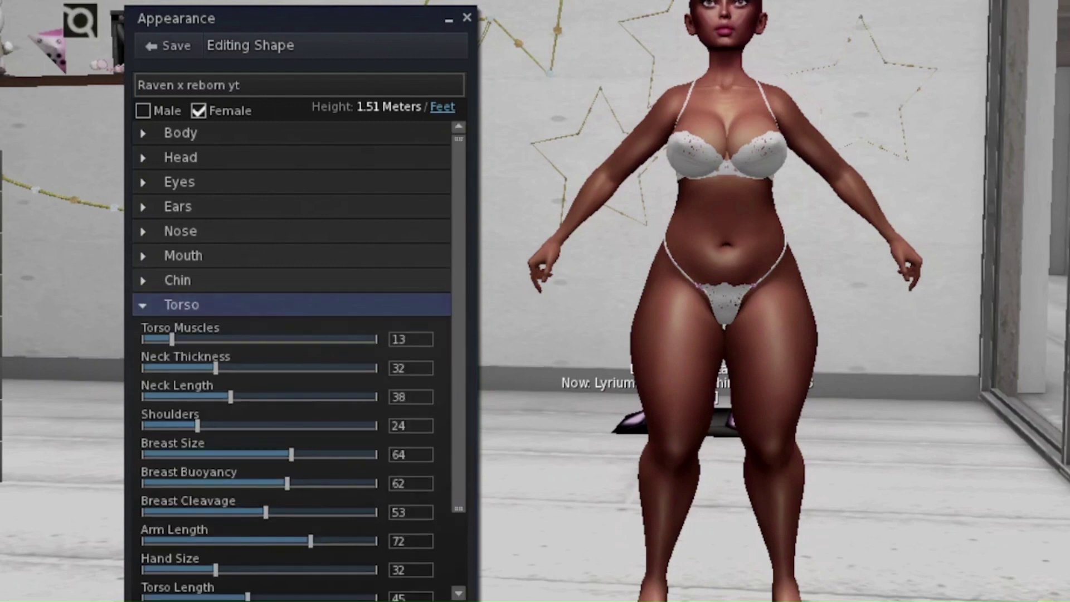
left_click_drag(171, 339, 189, 339)
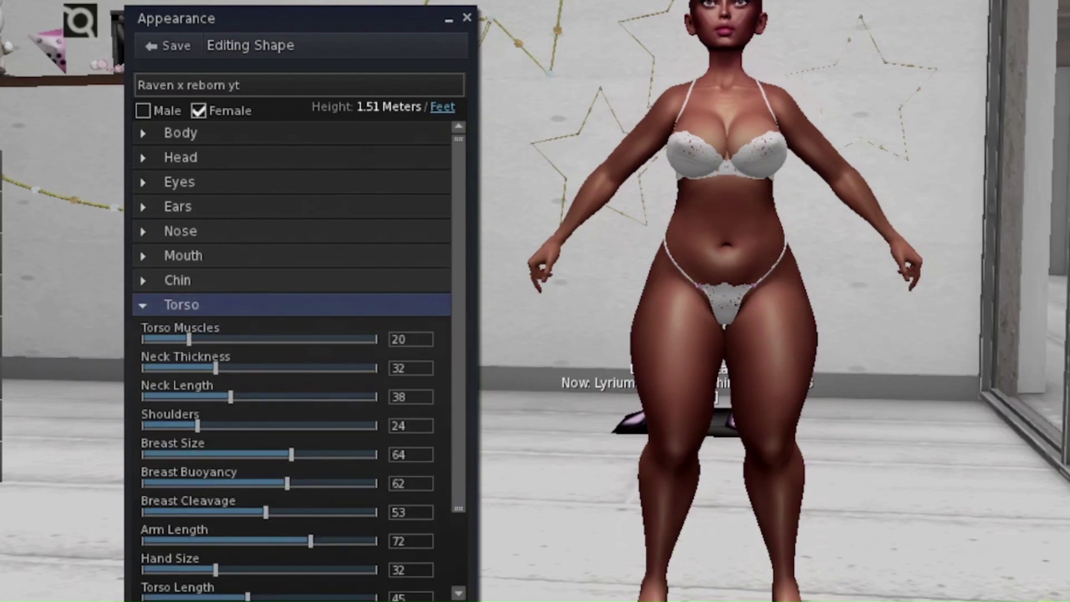
scroll(292, 362, "down", 1)
left_click_drag(197, 408, 206, 408)
scroll(292, 362, "down", 2)
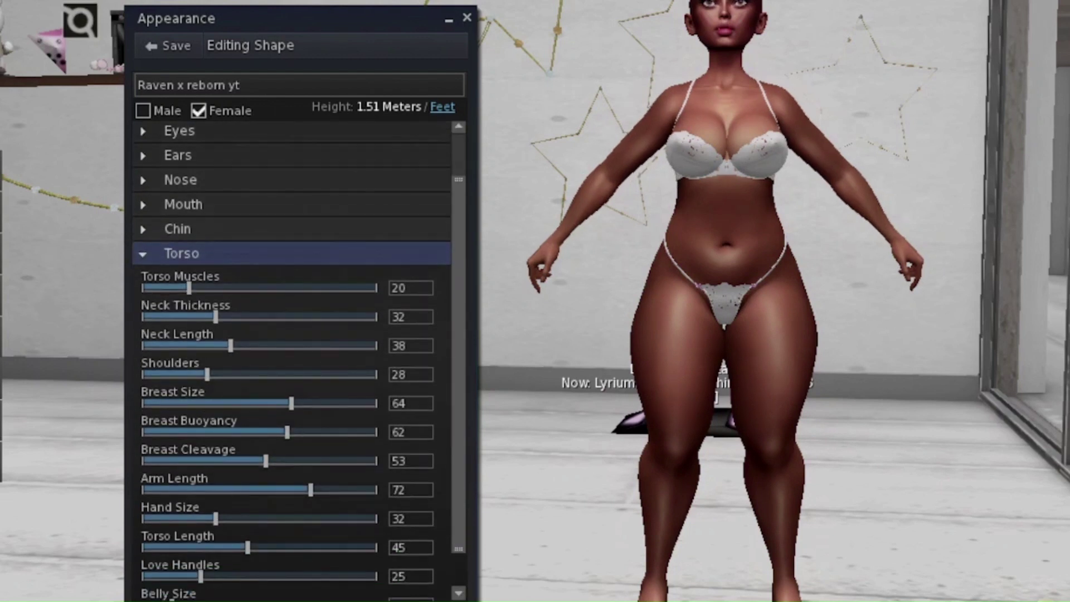
Set Breast Size to 62, Breast Buoyancy to 74 and Breast Cleavage to 43 in the torso settings
left_click_drag(296, 403, 315, 432)
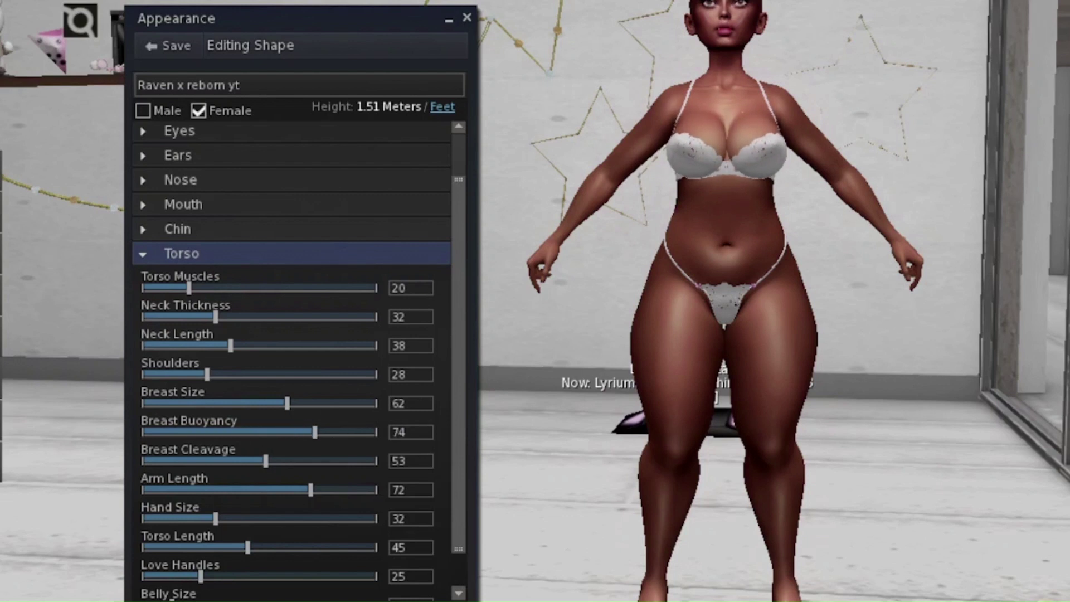
mouse_move(266, 461)
left_mouse_down()
mouse_move(310, 461)
mouse_move(264, 461)
left_mouse_up()
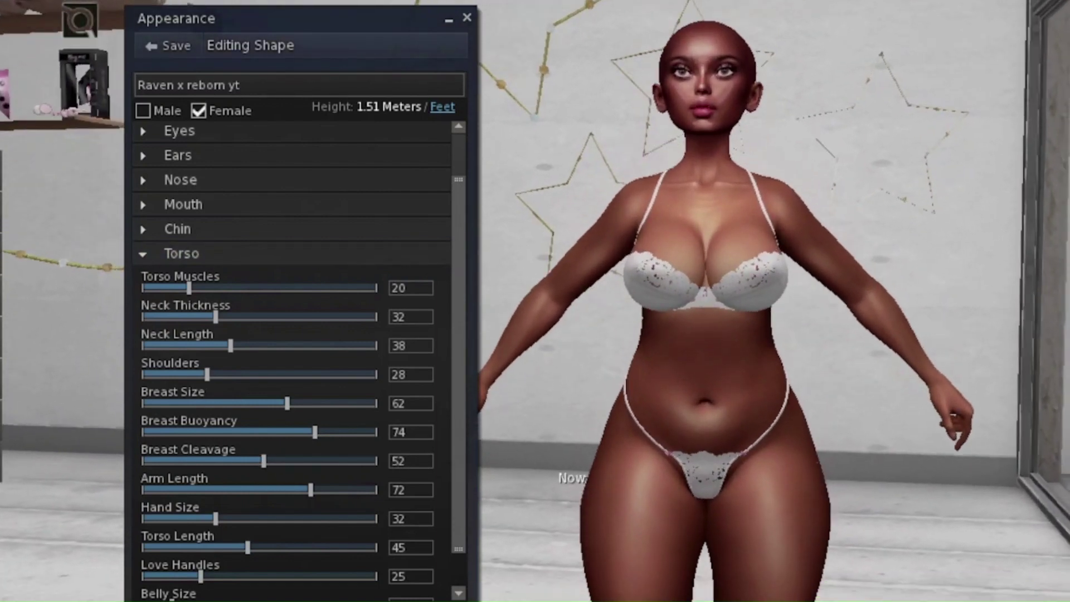
left_click_drag(264, 461, 242, 461)
Set Arm Length to 71, Hand Size to 36, Torso Length to 49 and Love Handles to 30, and increase Belly Size
scroll(242, 460, "down", 2)
left_click_drag(310, 452, 309, 451)
left_click_drag(247, 508, 256, 508)
scroll(773, 301, "down", 2)
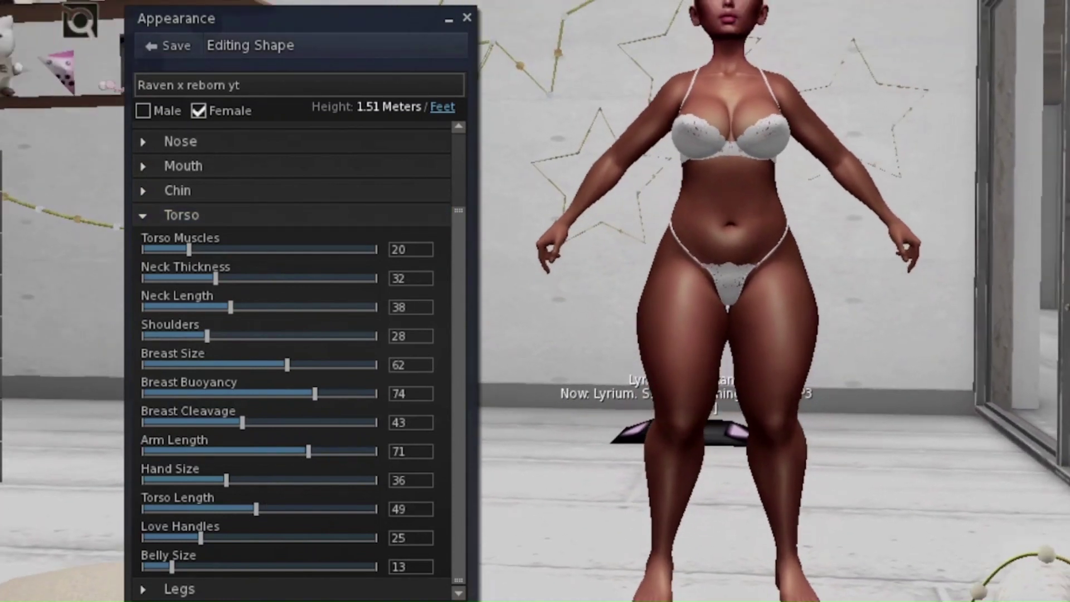
mouse_move(201, 538)
left_mouse_down()
mouse_move(144, 538)
mouse_move(333, 537)
mouse_move(213, 538)
left_mouse_up()
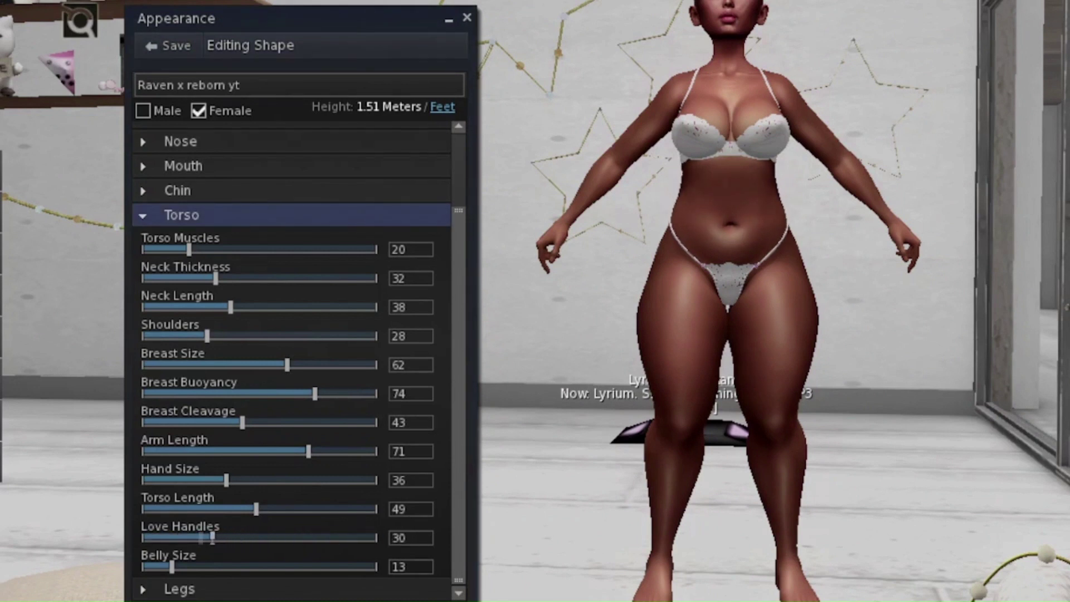
left_click_drag(168, 567, 193, 567)
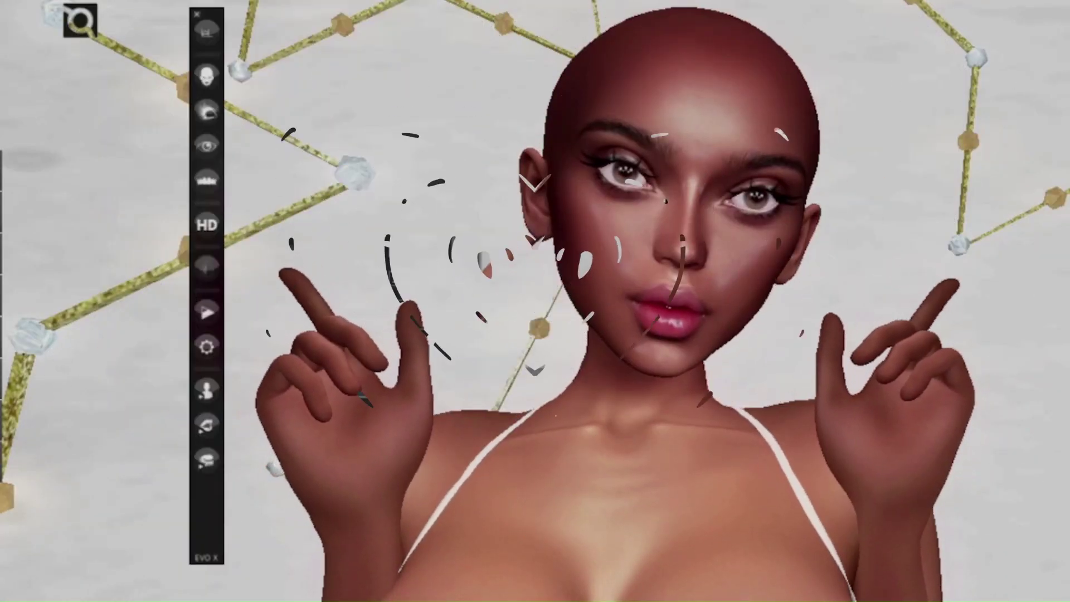
Remove the pink HD lip layer and switch the eyes to Bakes on Mesh in the head HUD, closing it when done
left_click(206, 296)
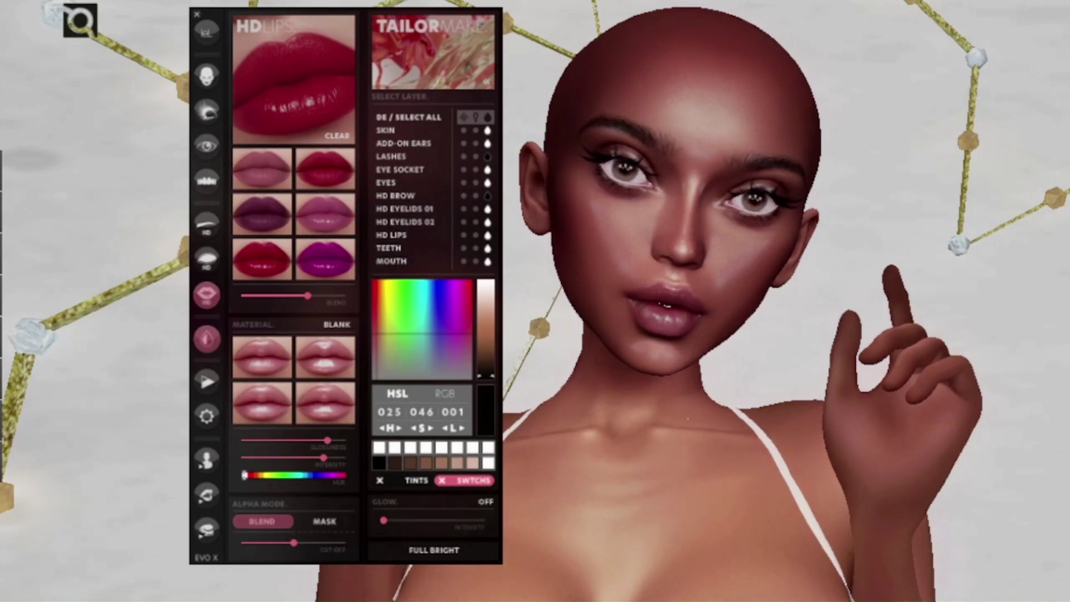
left_click(206, 76)
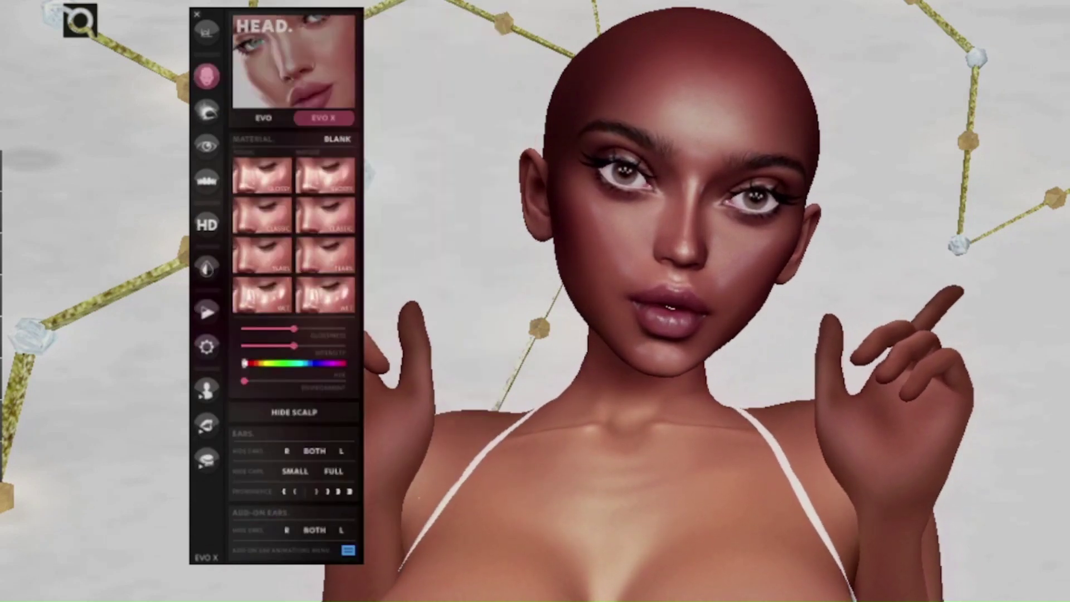
left_click(207, 112)
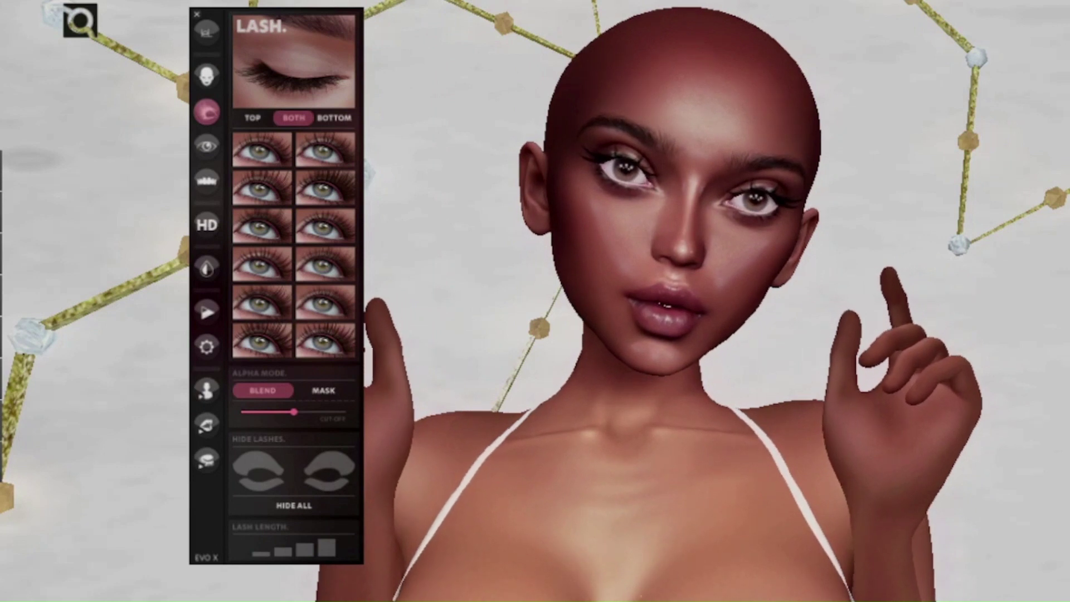
left_click(206, 146)
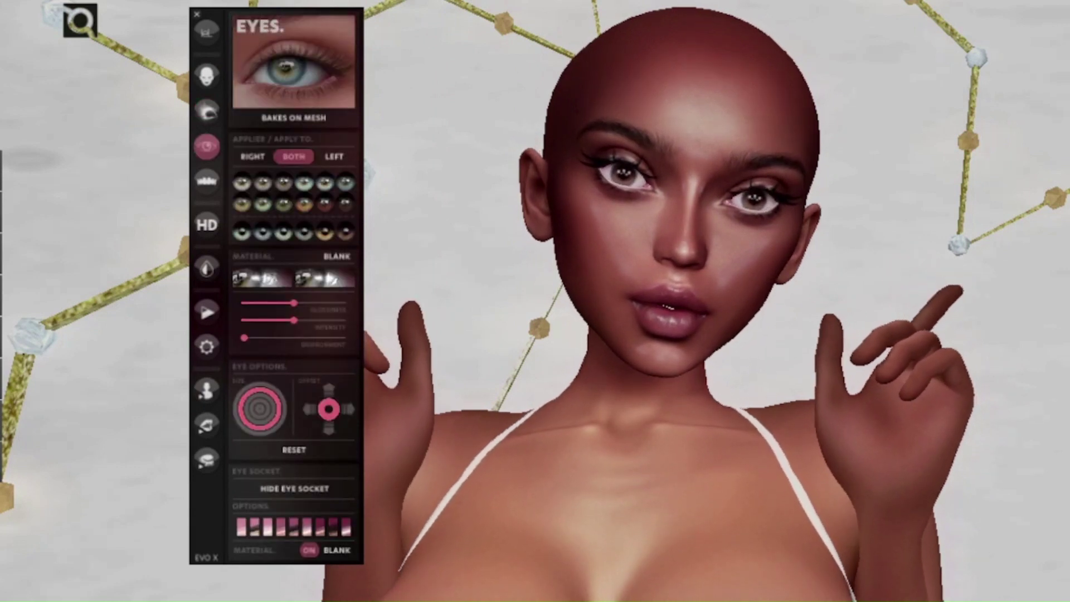
left_click(293, 118)
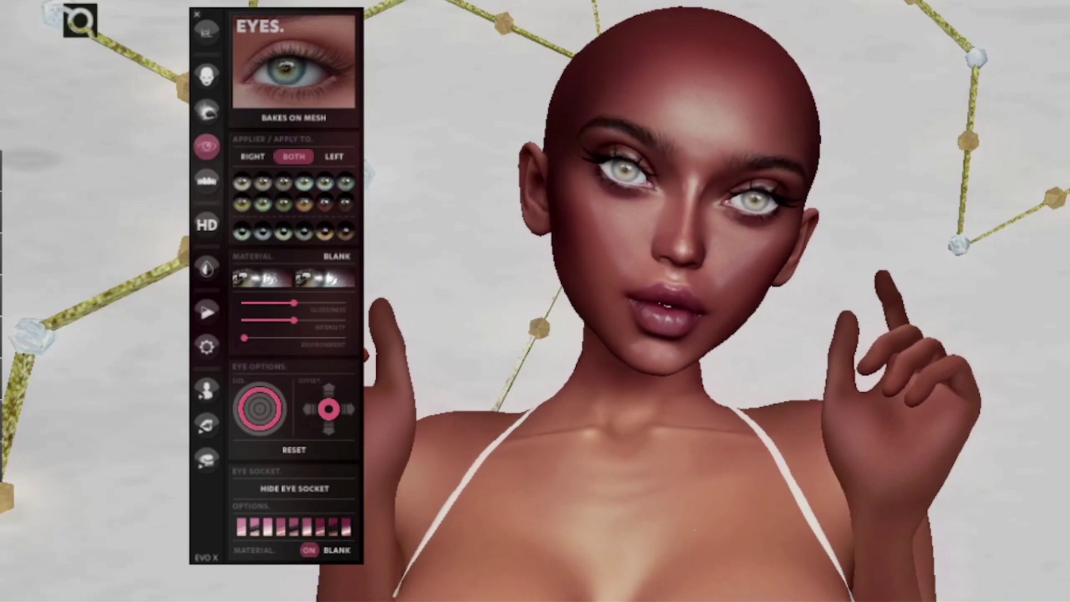
left_click(196, 15)
scroll(535, 301, "down", 3)
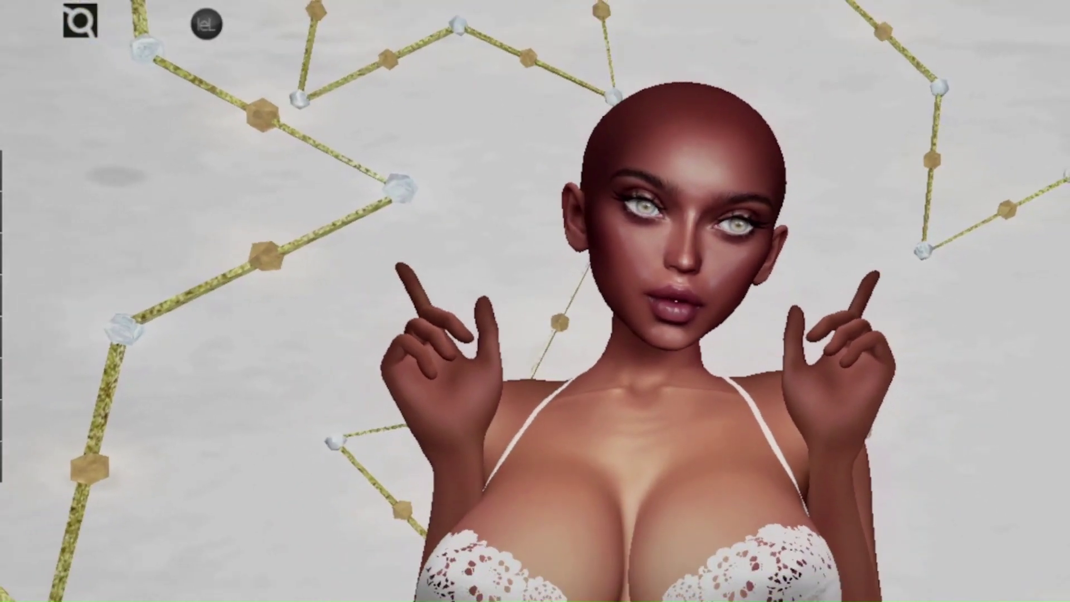
Reset the body's material textures in the Reborn body HUD and check the skin on the face and torso
scroll(535, 301, "up", 3)
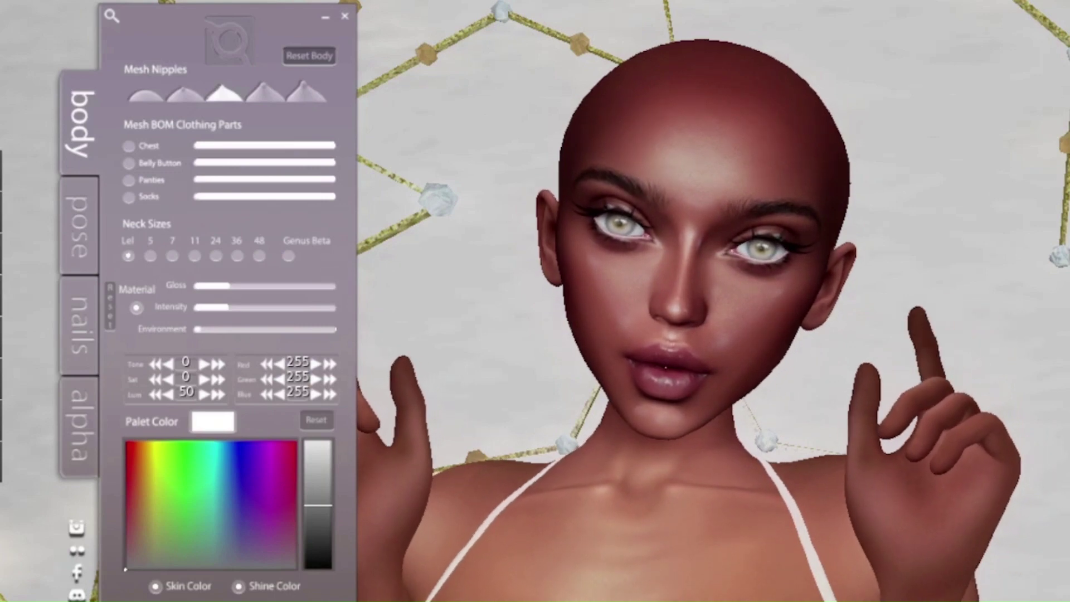
scroll(691, 300, "down", 3)
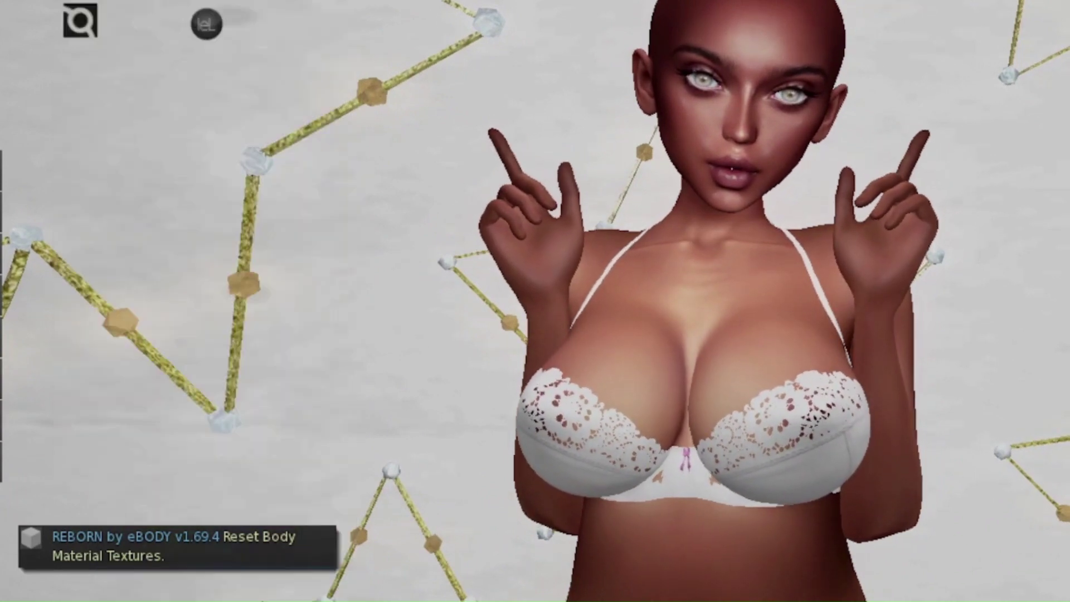
scroll(736, 129, "up", 4)
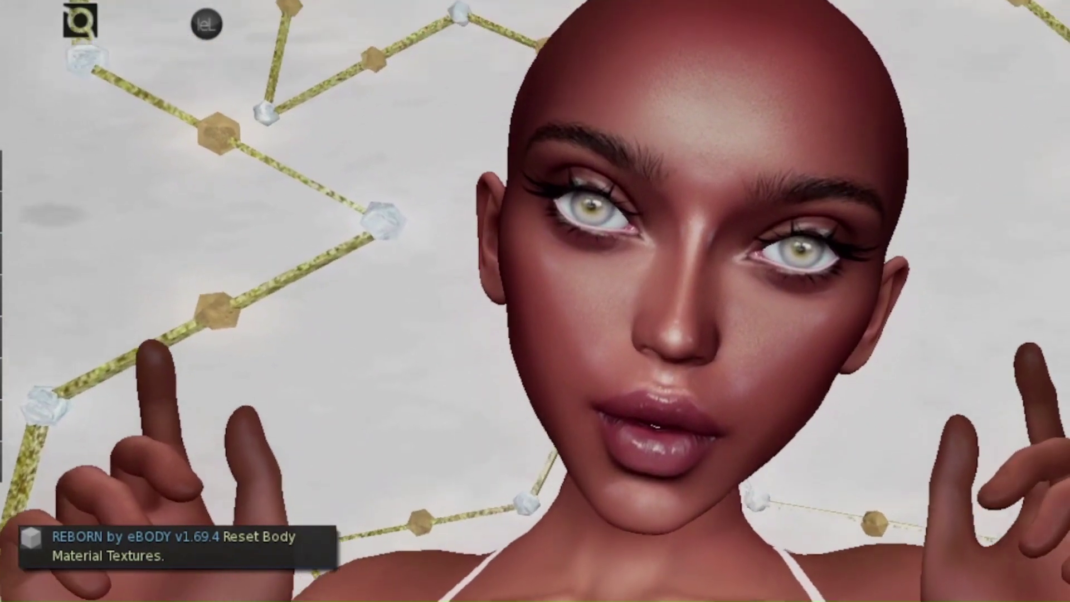
Search the inventory for "brow" and look through the matches for eyebrow items, collapsing the +Skins, +VELOUR and PUMEC folders
key("ctrl+i")
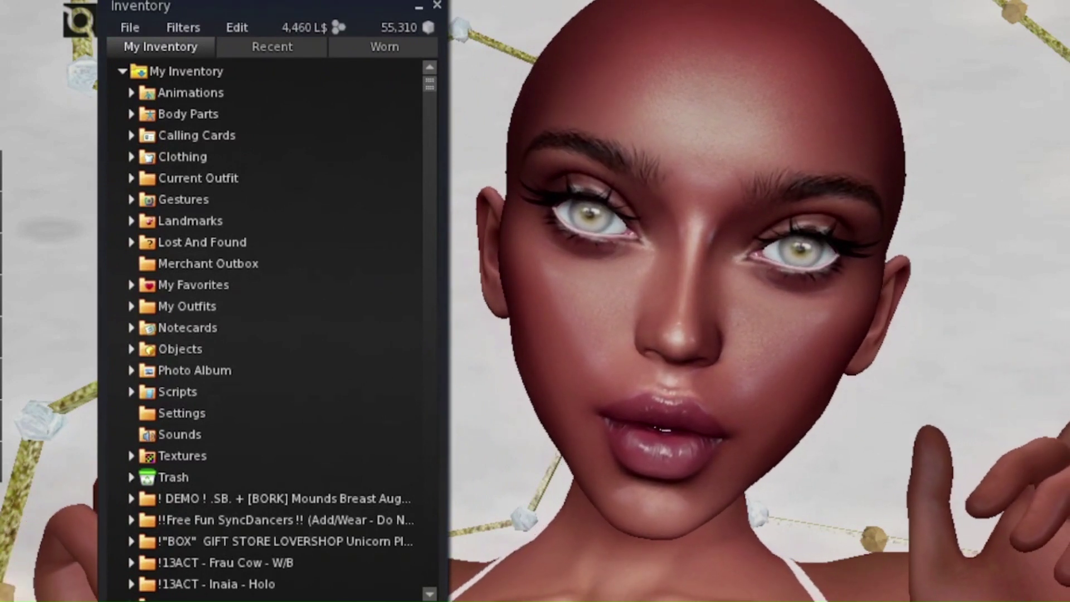
type("brow")
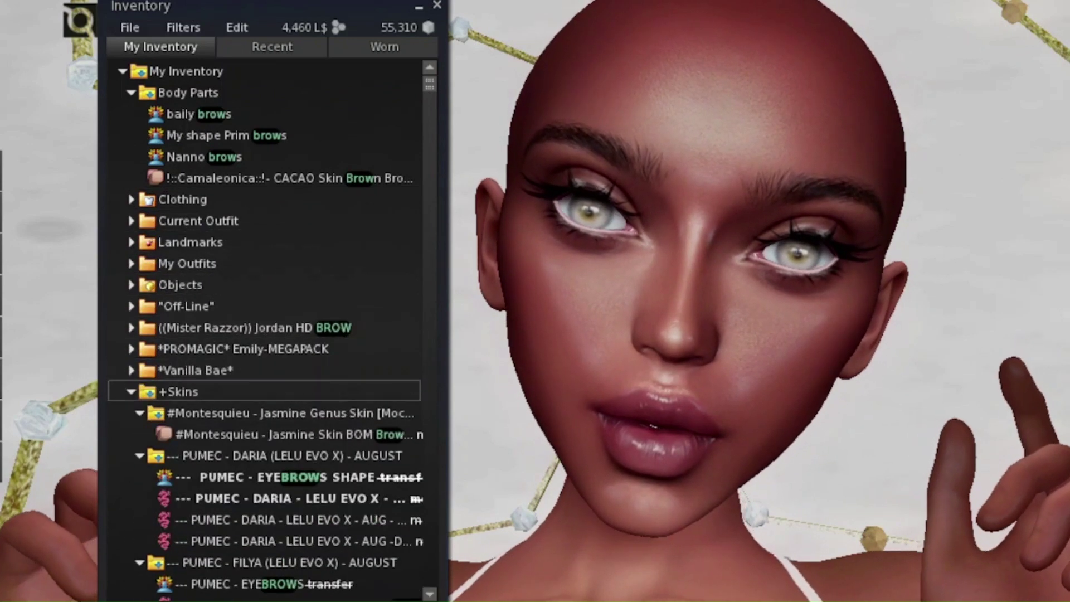
scroll(265, 390, "down", 5)
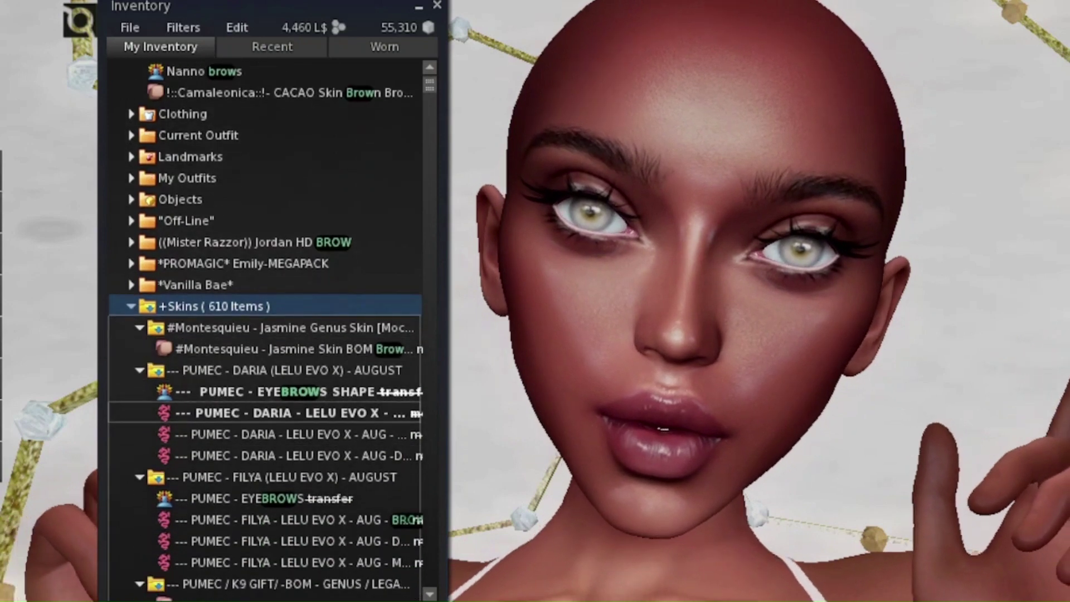
left_click(264, 391)
left_click(132, 306)
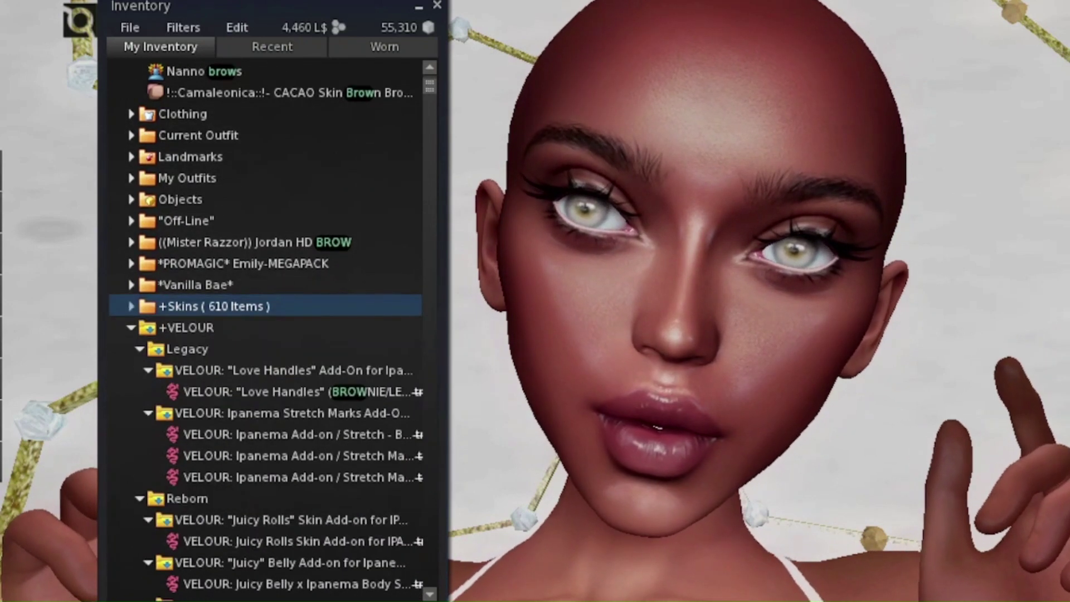
left_click(132, 328)
left_click(131, 349)
left_click(131, 370)
scroll(265, 370, "down", 11)
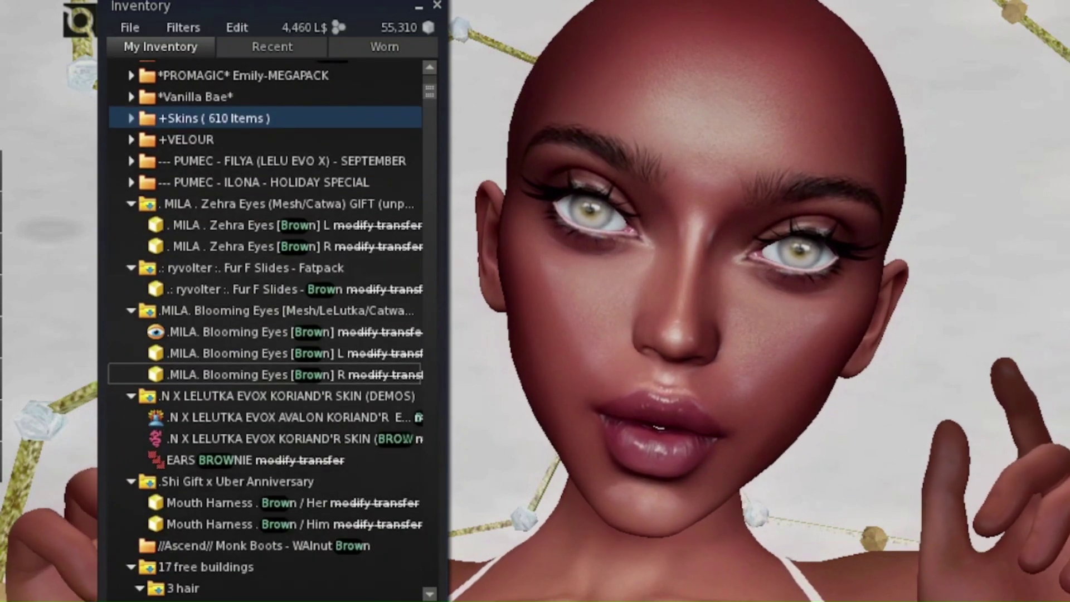
scroll(268, 375, "down", 2)
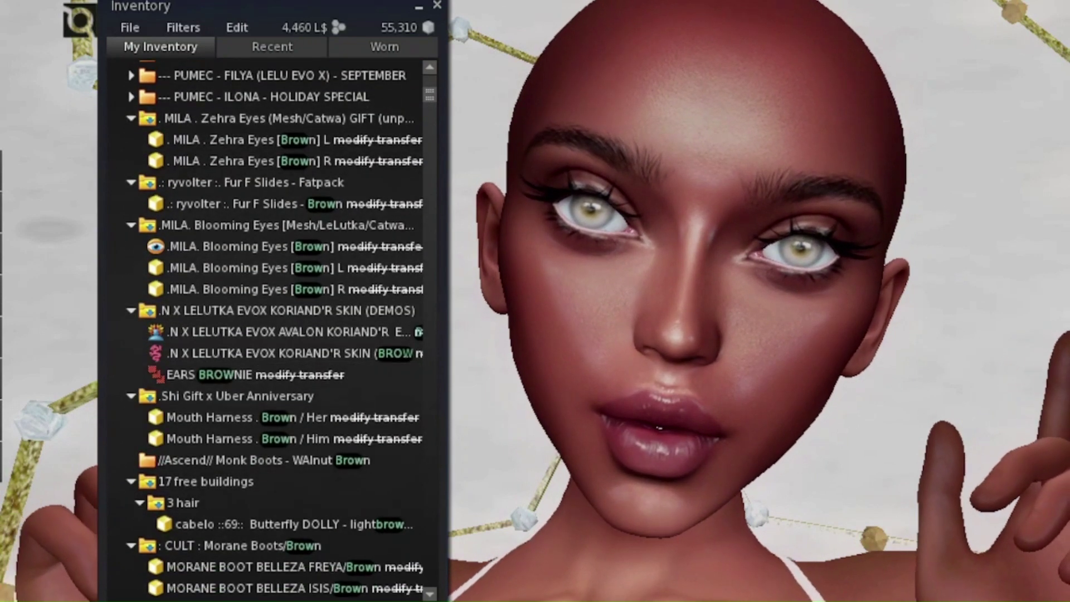
Search the inventory for "alt" and collapse the unrelated folders at the start of the list, including Textures, Trash and !PCP
type("aa")
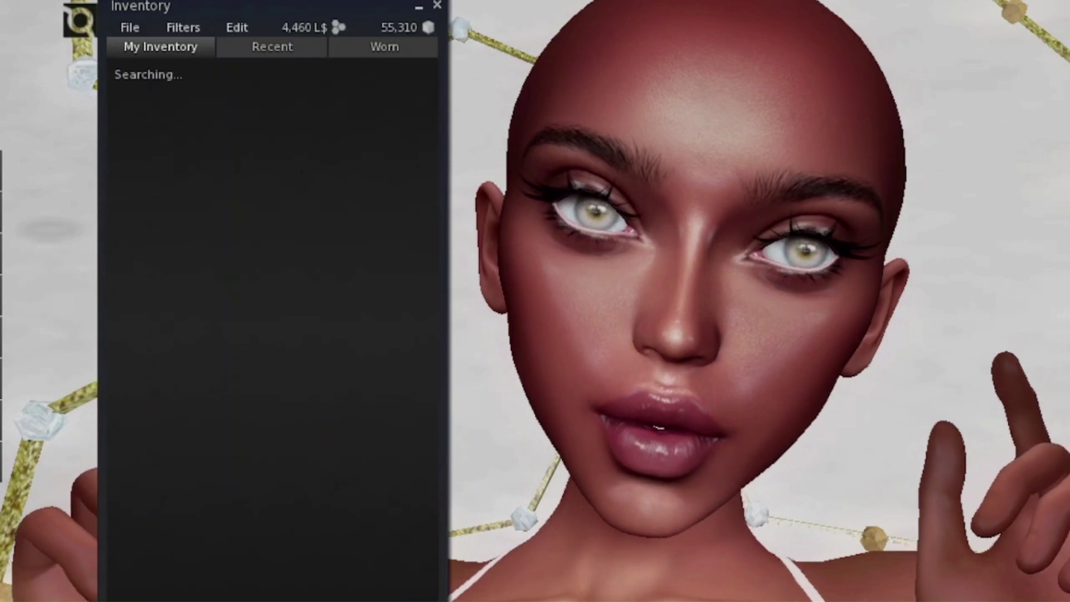
key("BackSpace")
type("alt")
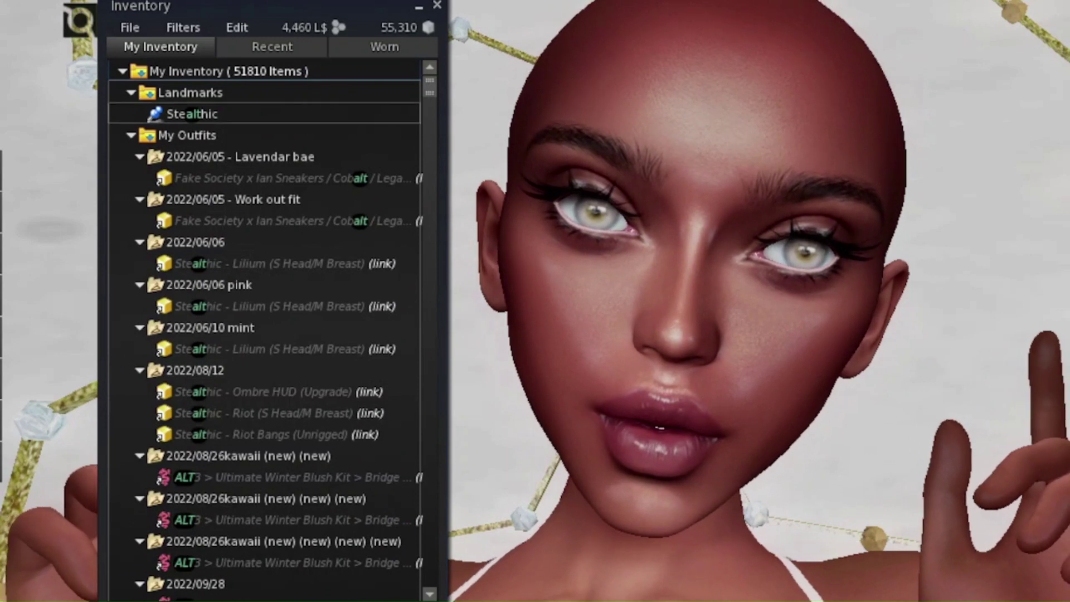
left_click(149, 156)
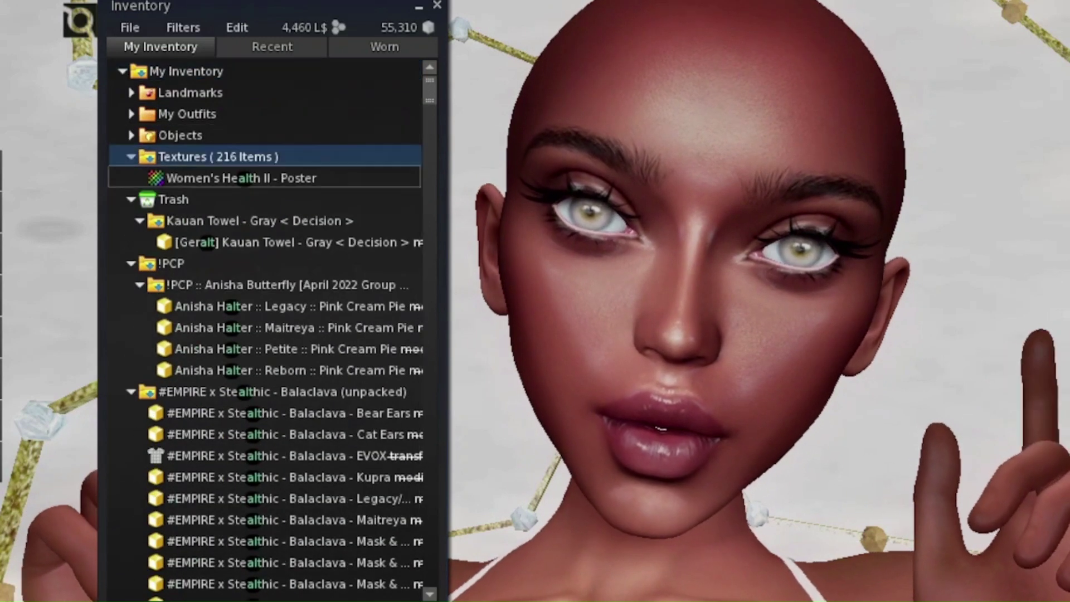
left_click(131, 156)
left_click(131, 178)
left_click(131, 199)
left_click(131, 221)
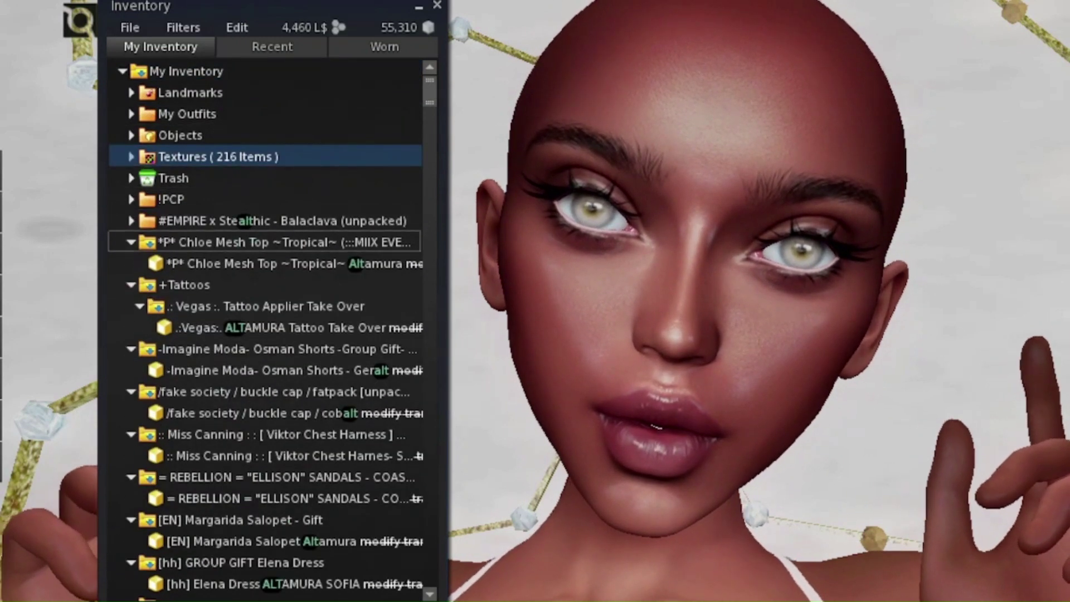
Collapse the +Tattoos and Addams folders and examine the makeup layers in the ALT3 > Raven - Cosmetics folder
left_click(149, 242)
left_click(131, 284)
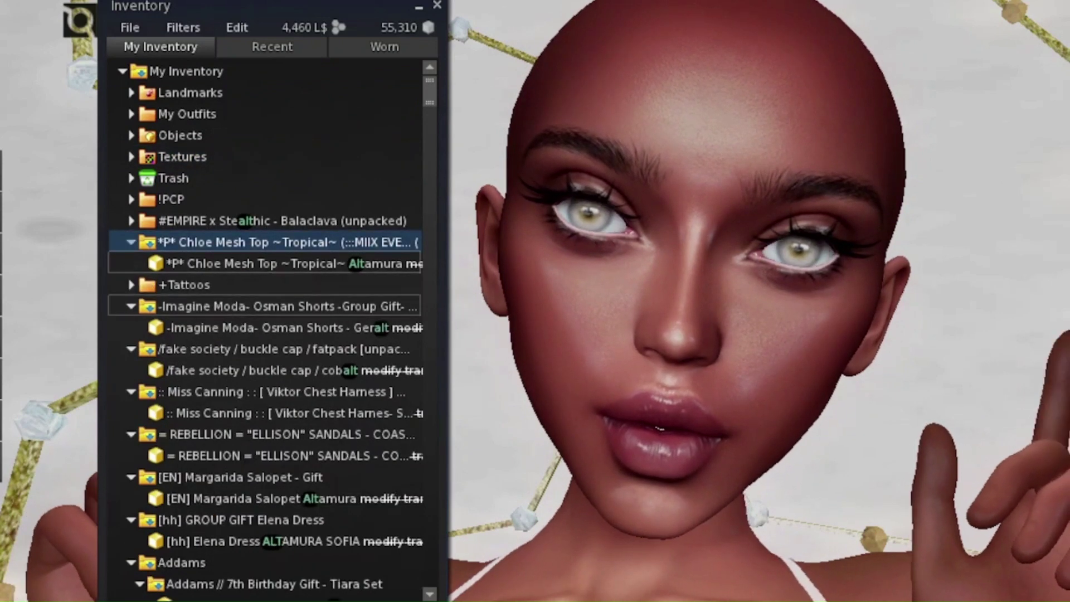
left_click(131, 306)
scroll(131, 306, "down", 14)
left_click(131, 303)
scroll(265, 307, "down", 2)
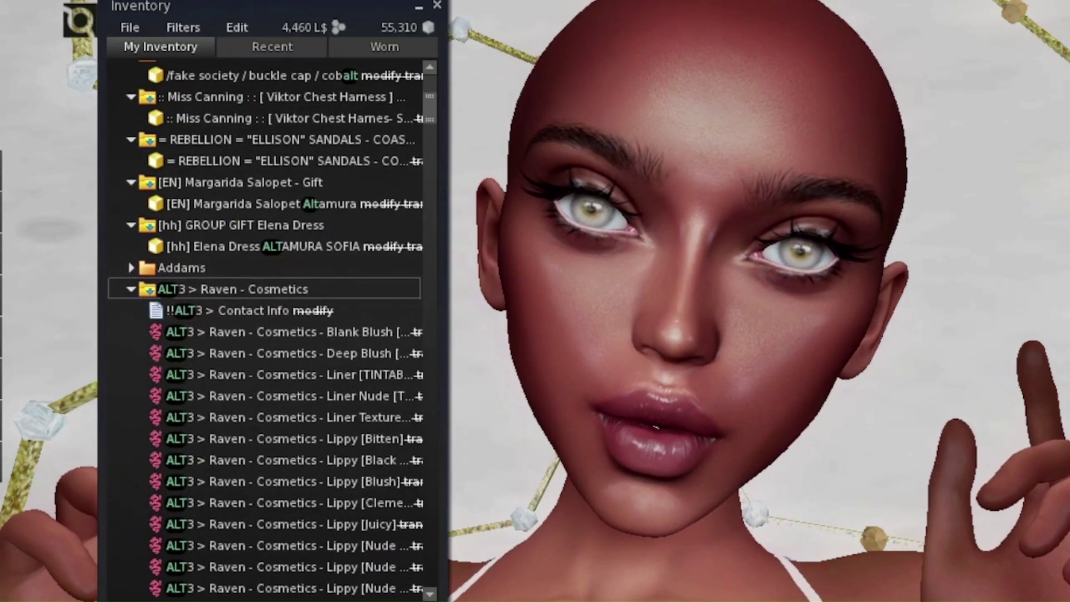
left_click(234, 289)
scroll(235, 290, "down", 5)
scroll(234, 289, "down", 2)
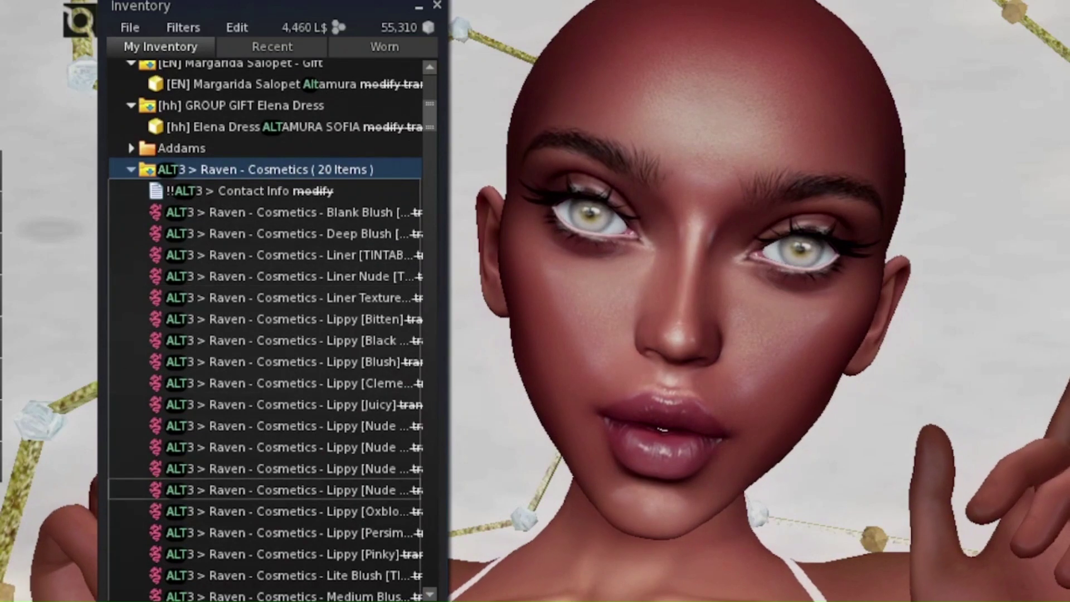
scroll(234, 485, "down", 2)
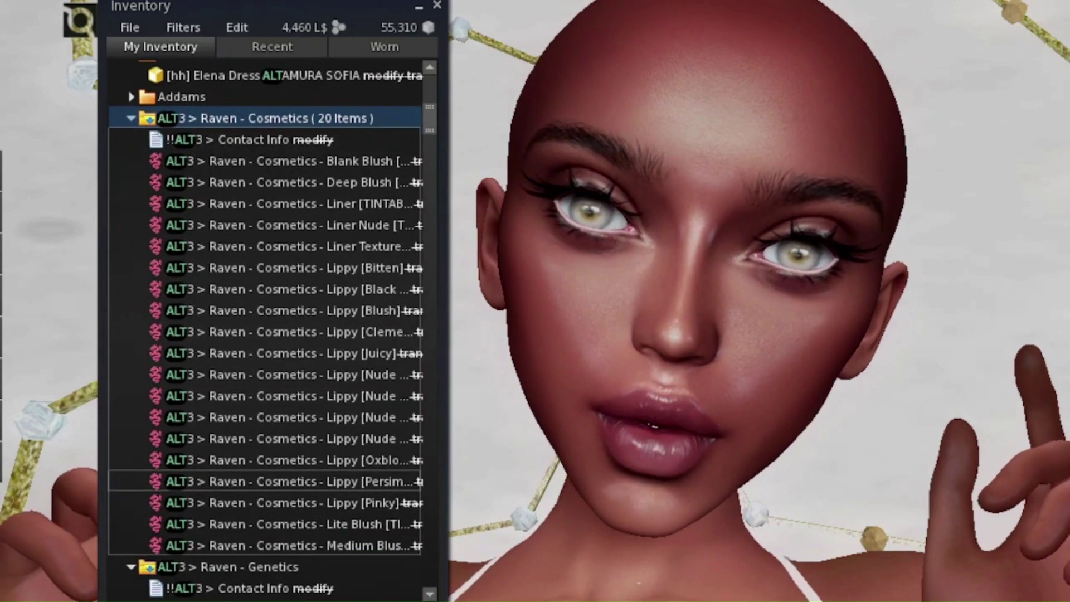
scroll(234, 479, "down", 6)
Try ALT3 > Raven Genetics > Moles 01 on the avatar's face and replace it with Moles 02
left_click(333, 472)
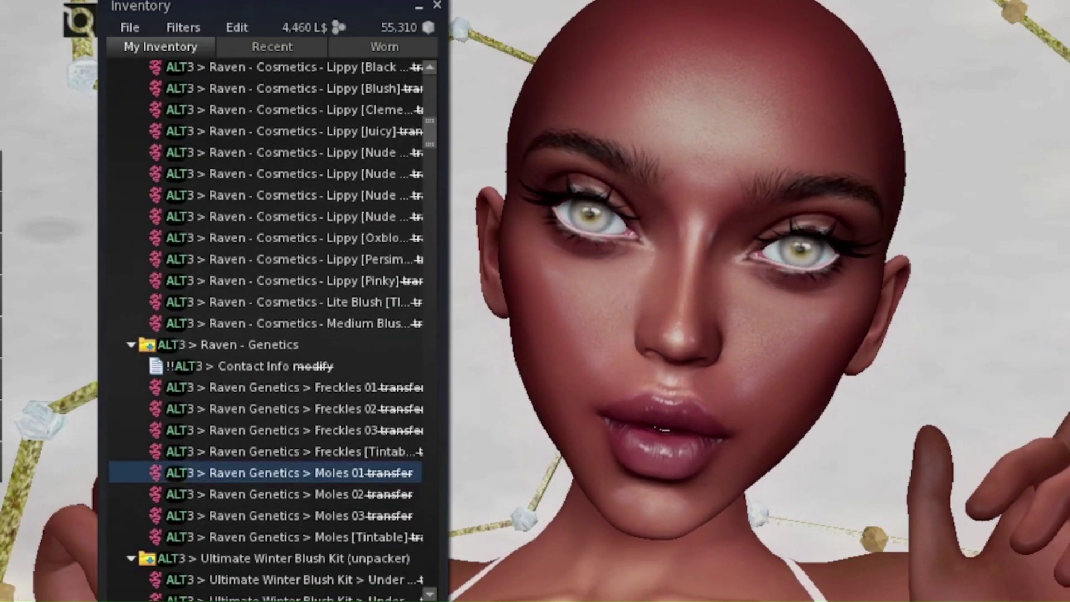
right_click(333, 472)
left_click(357, 435)
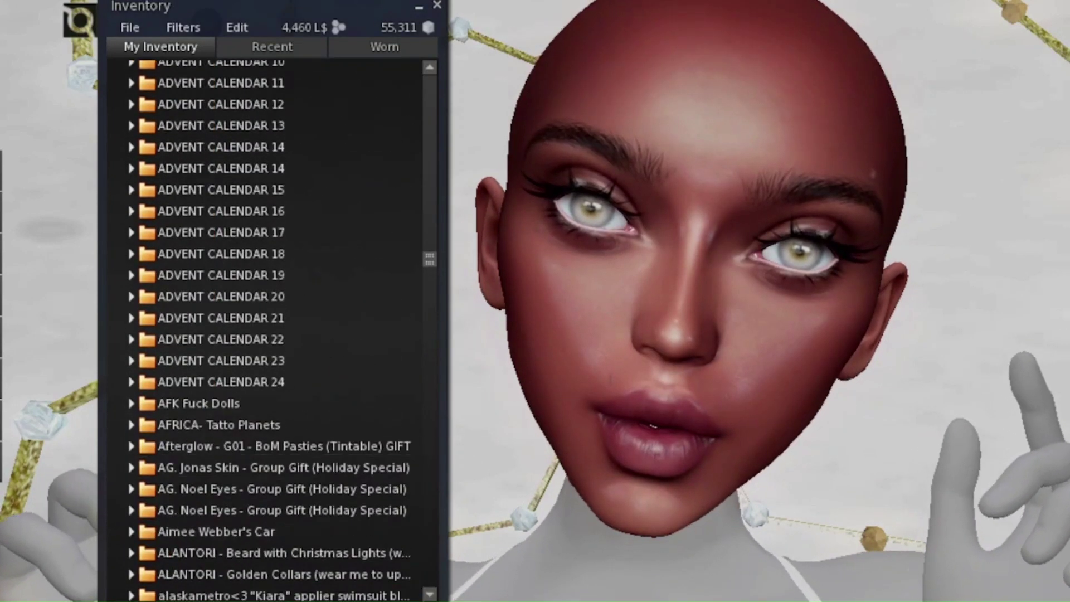
double_click(265, 280)
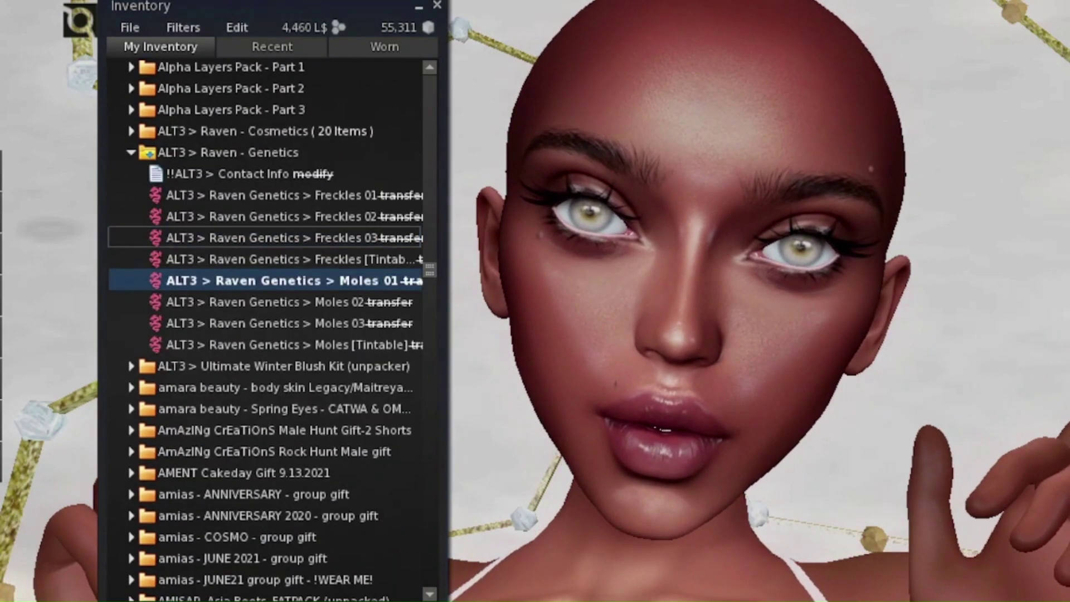
double_click(265, 302)
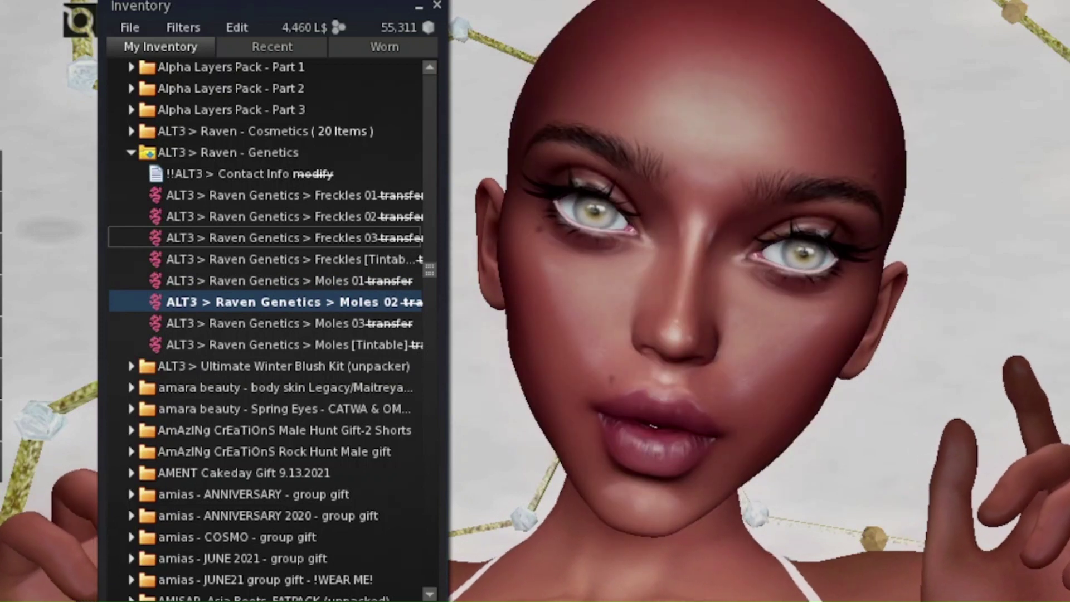
Close the ALT3 > Raven - Genetics folder and open the ALT3 > Raven - Cosmetics folder
left_click_drag(669, 334, 630, 267)
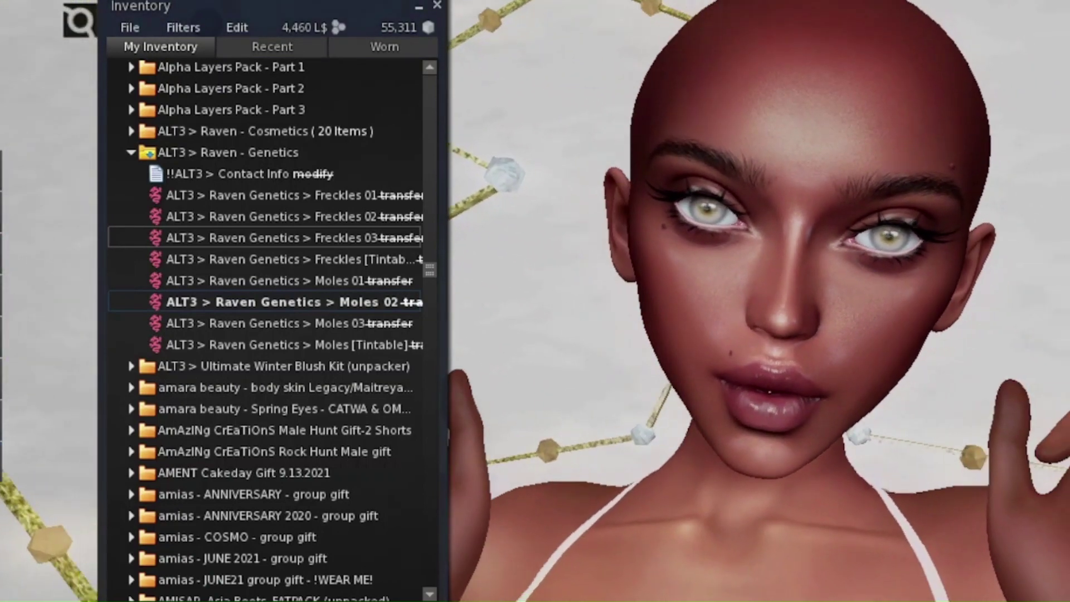
left_click(132, 152)
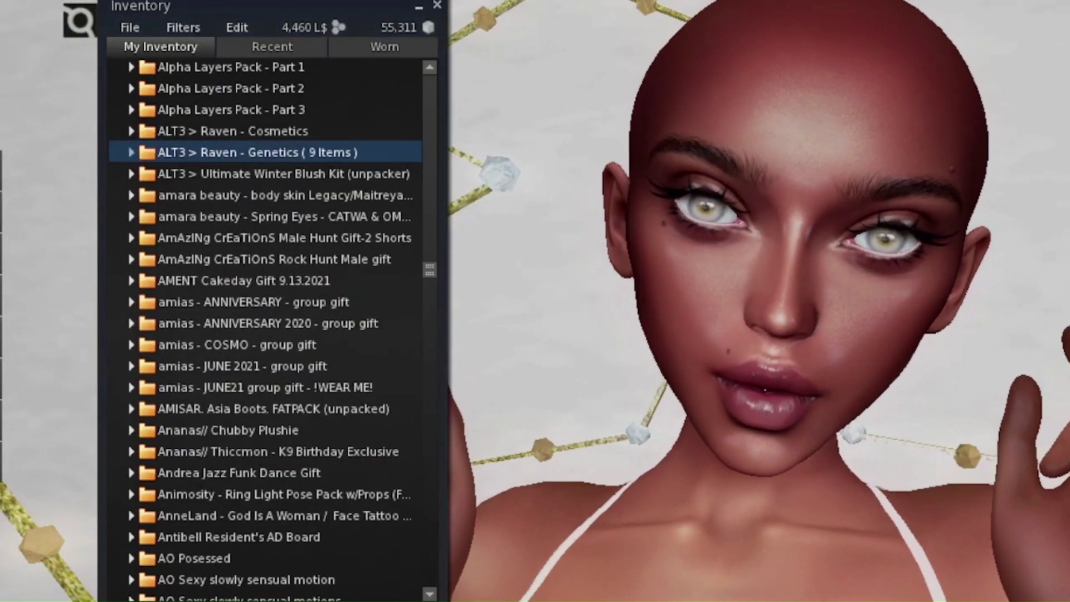
left_click(131, 131)
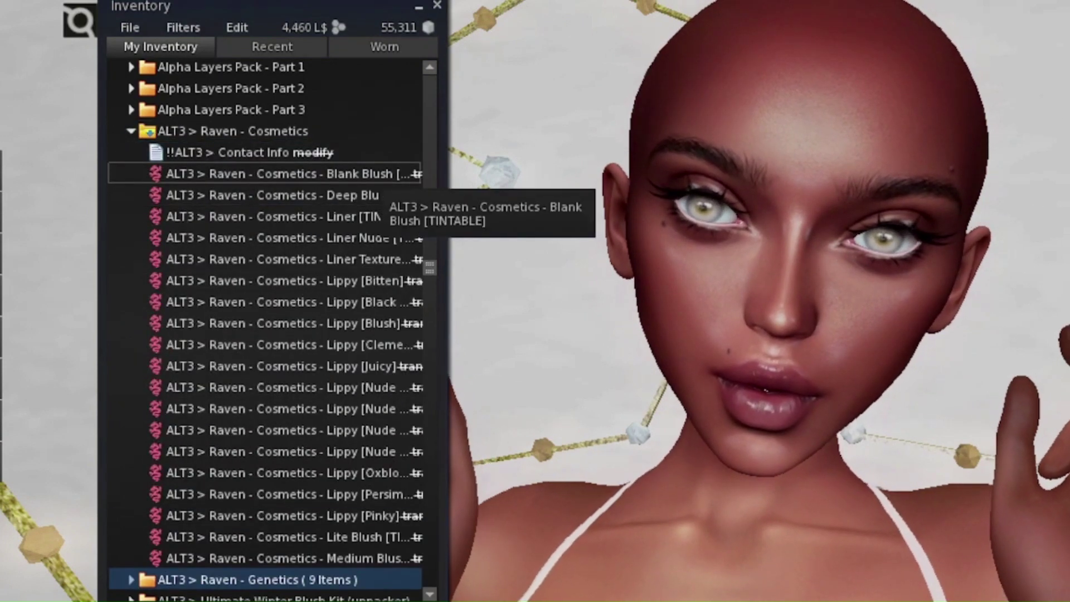
Try the Raven - Cosmetics Deep Blush layer on the avatar's face and take it off again
left_click(368, 195)
double_click(390, 195)
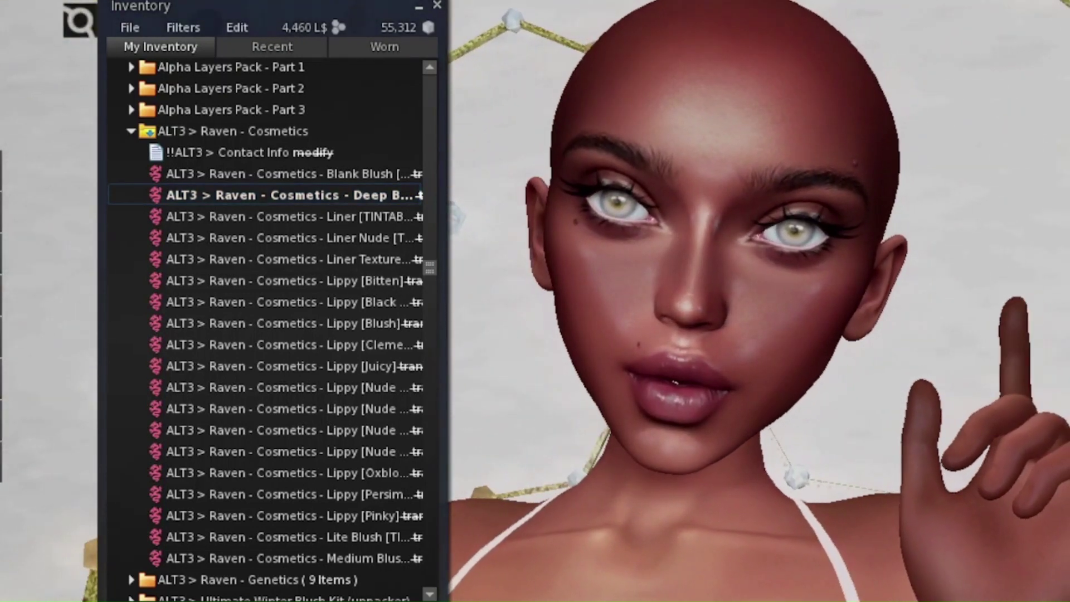
double_click(287, 195)
key("Up")
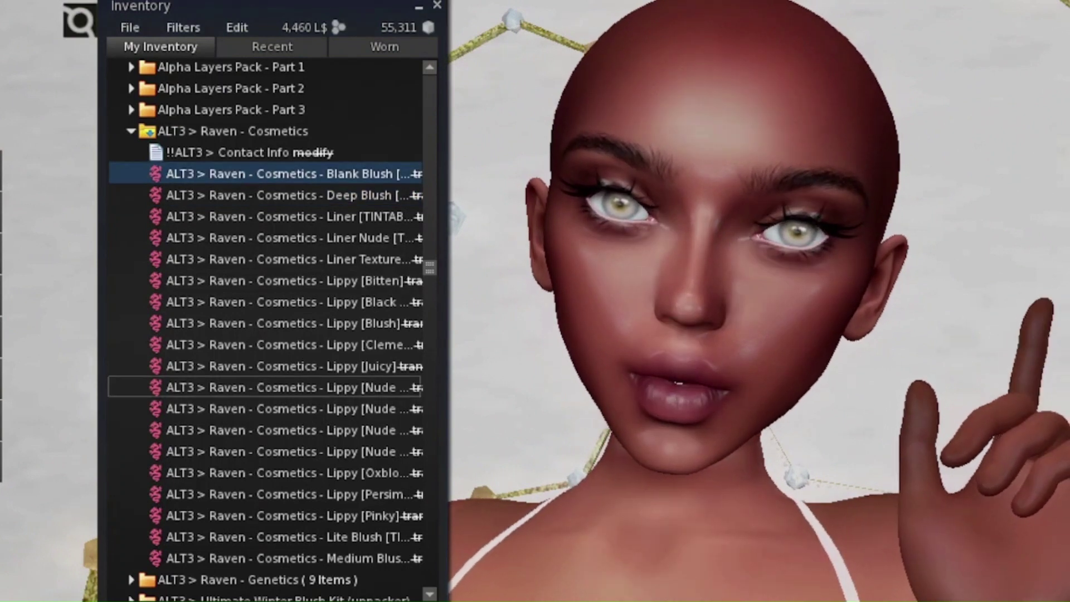
Try the Raven - Cosmetics Lippy [Juicy] and Lippy [Nude Pale] lip layers one after the other, removing each
left_click(287, 366)
key("Return")
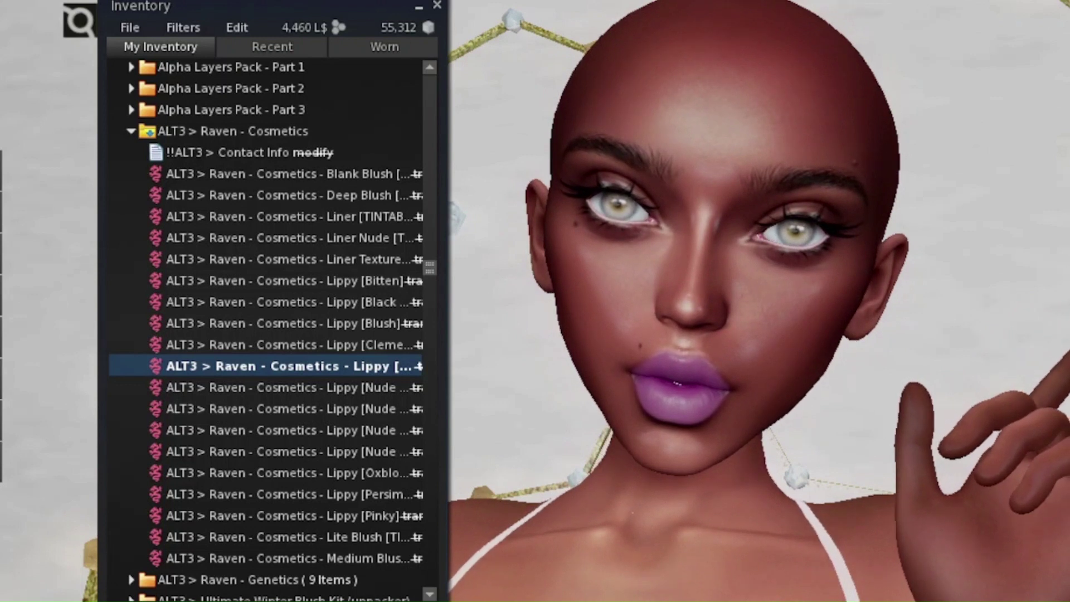
double_click(335, 366)
left_click(359, 451)
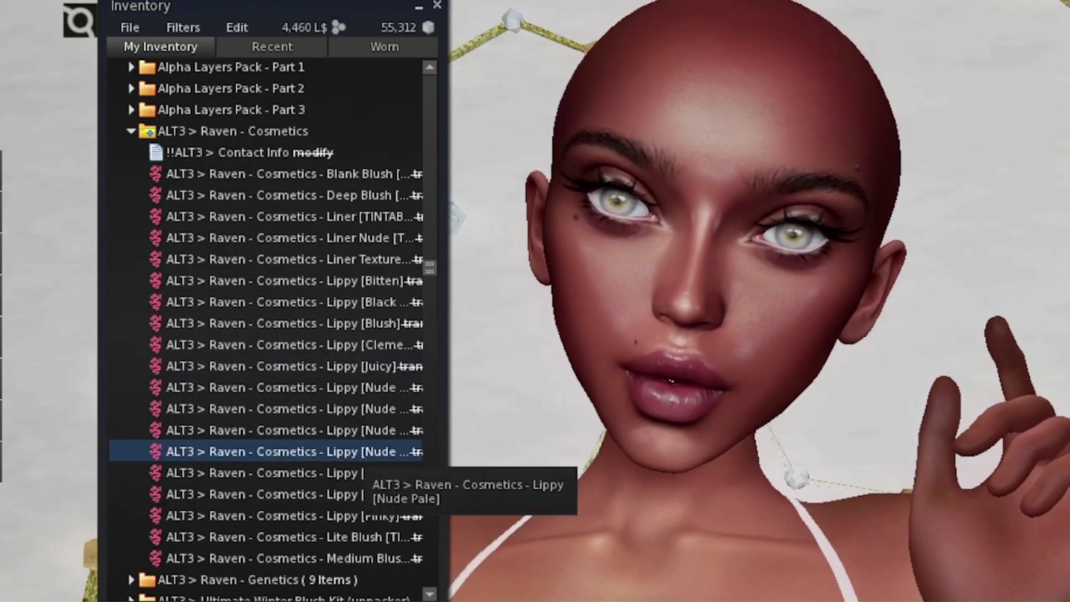
key("Return")
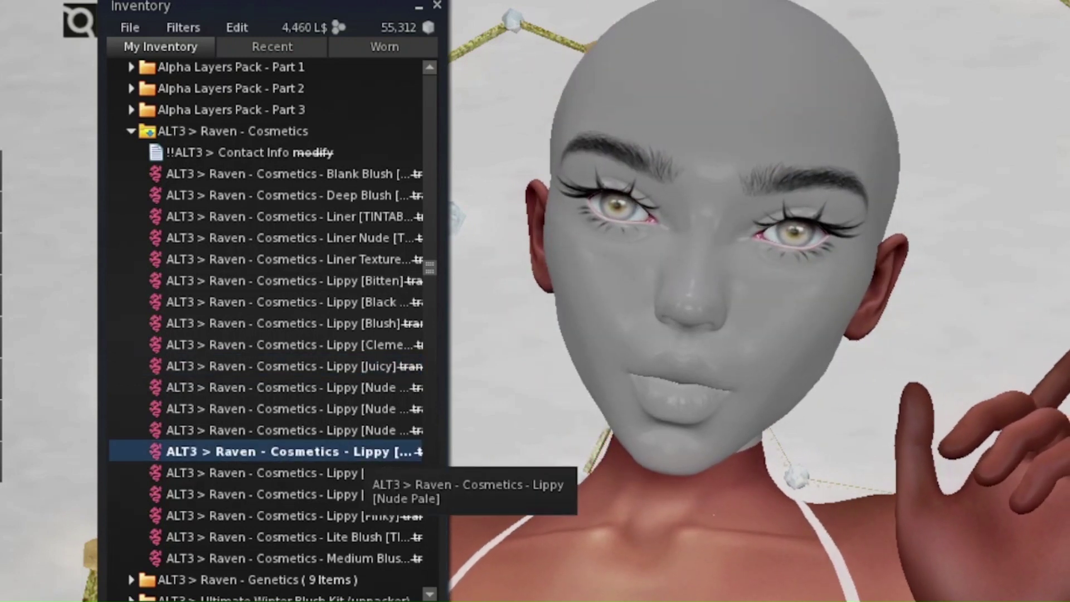
double_click(360, 452)
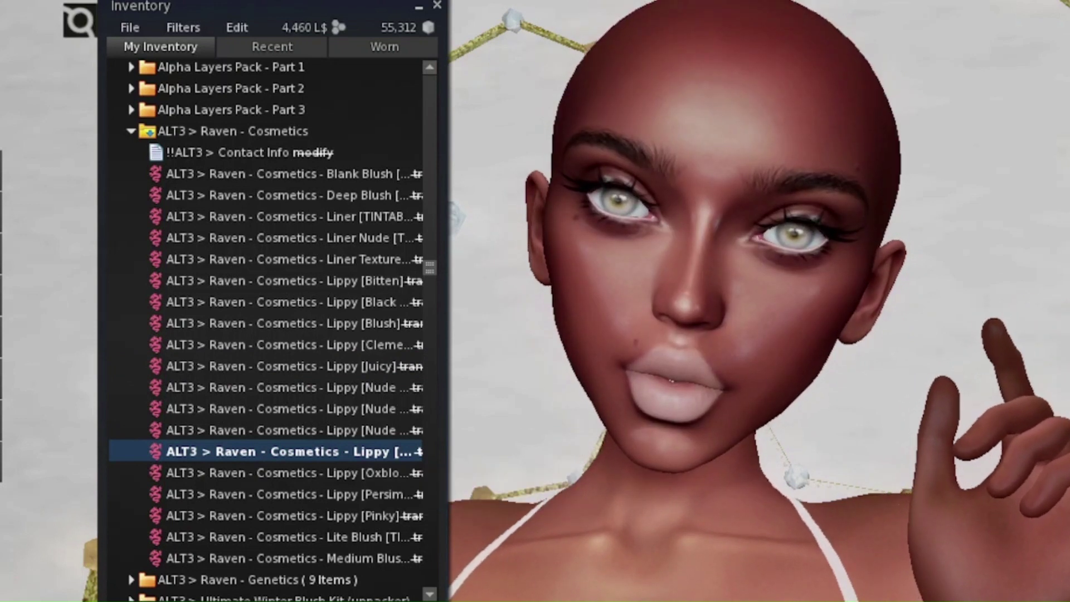
Wear the Raven - Cosmetics Lite Blush layer on the avatar and view the face from another angle
left_click(359, 536)
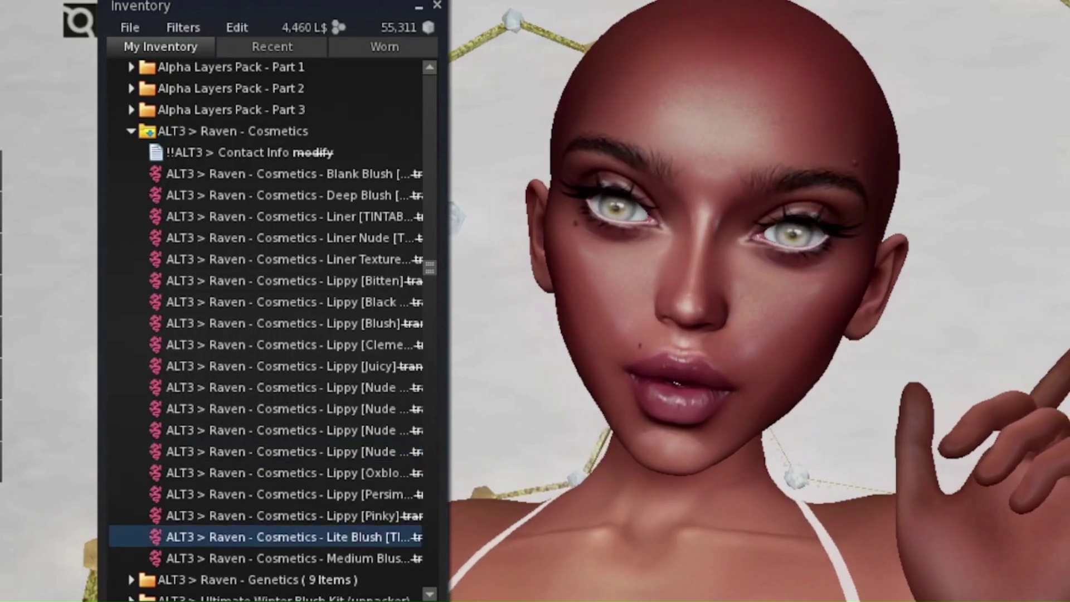
key("Return")
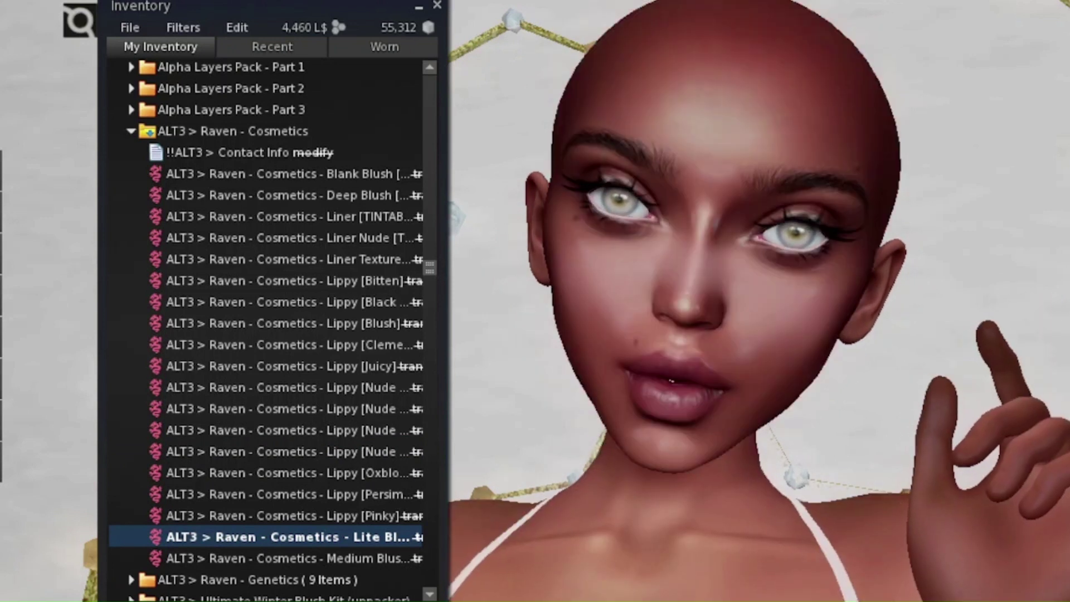
left_click_drag(680, 312, 680, 251)
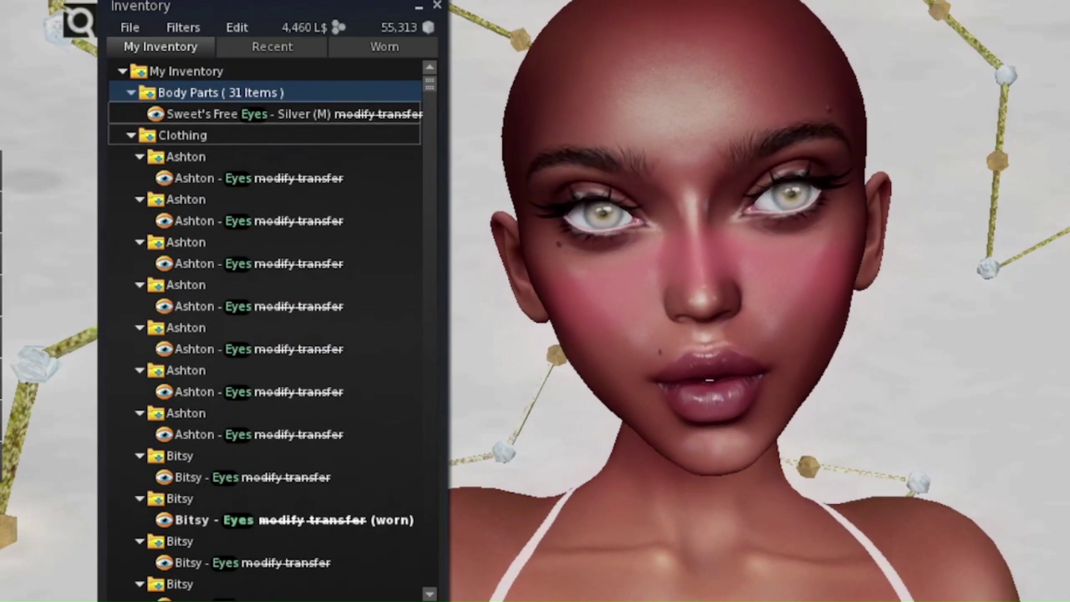
Collapse the Clothing folder, open the CRY BB. cute dimples [ADD] folder and pick its cheek dimples layer
left_click(131, 135)
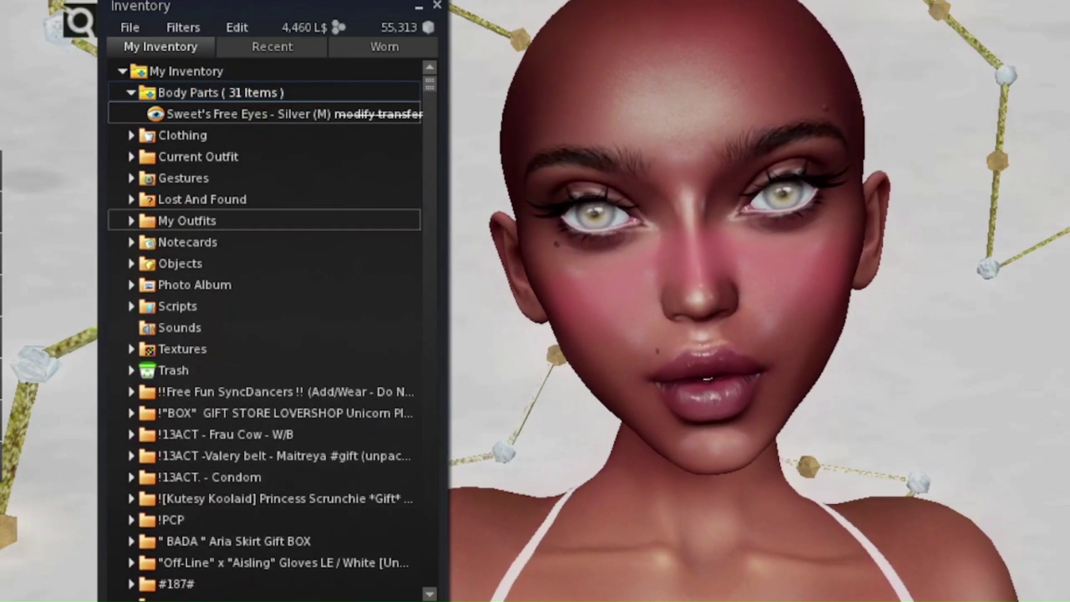
left_click_drag(429, 83, 429, 323)
scroll(264, 317, "down", 20)
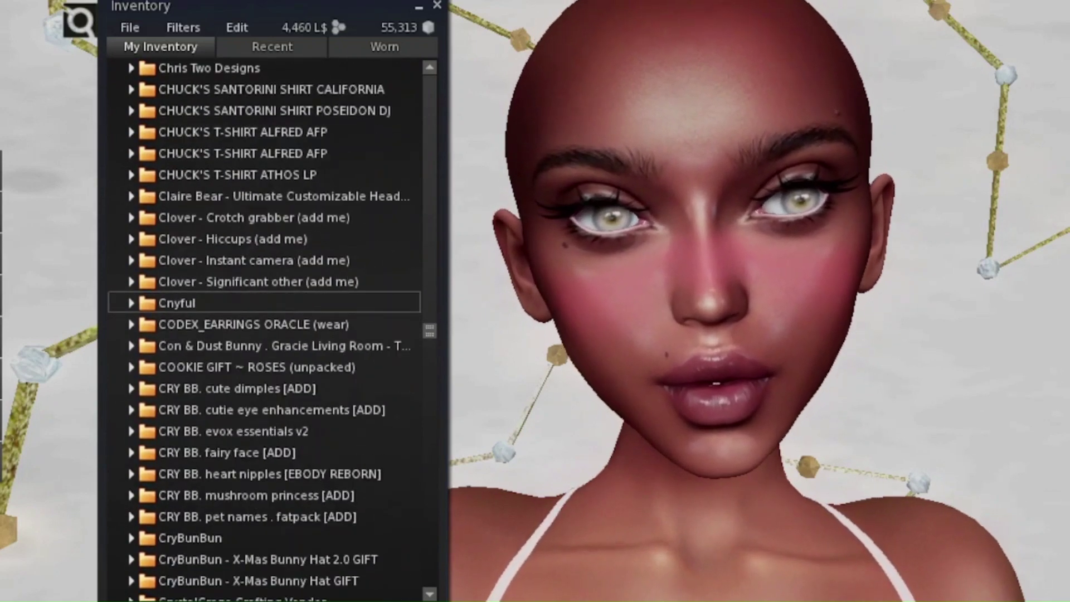
scroll(264, 438, "down", 2)
left_click(263, 303)
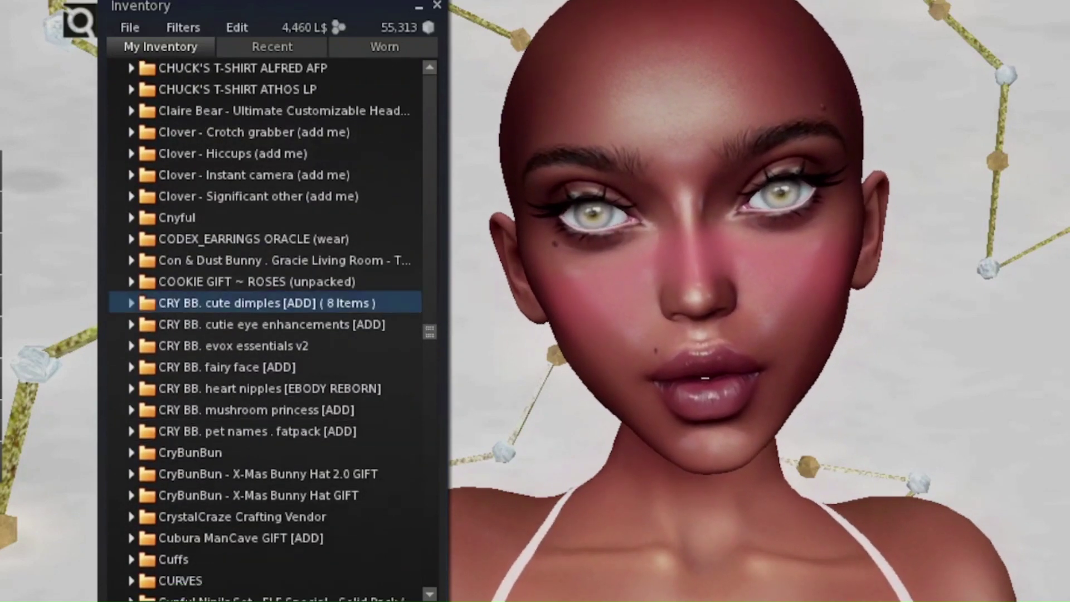
double_click(264, 303)
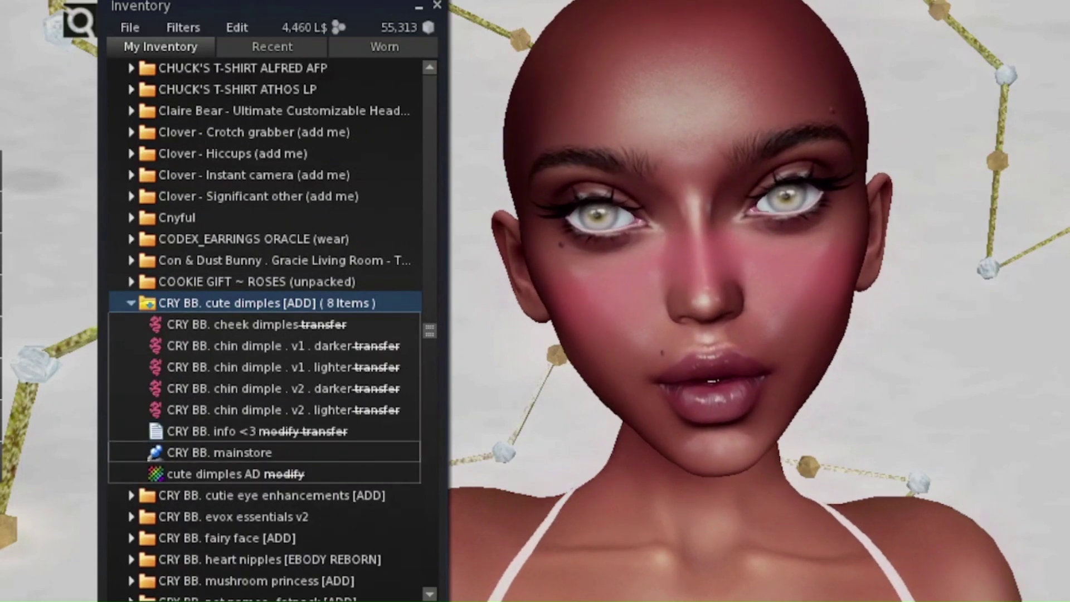
left_click(307, 325)
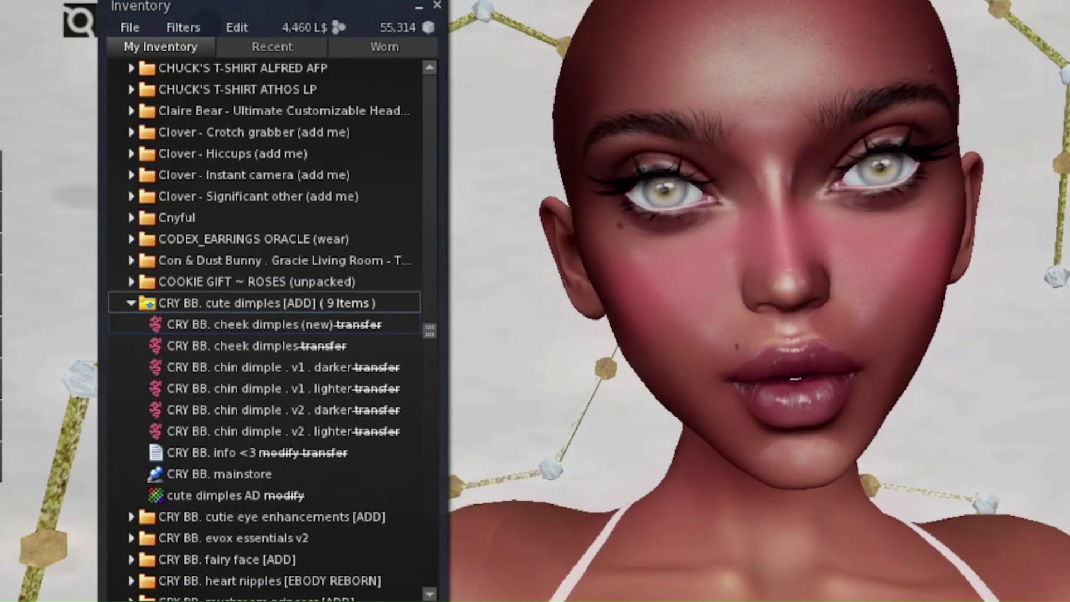
Close the dimples folder and wear the eyebags . lower . 100% darker layer from CRY BB. cutie eye enhancements [ADD]
left_click(131, 303)
left_click(130, 325)
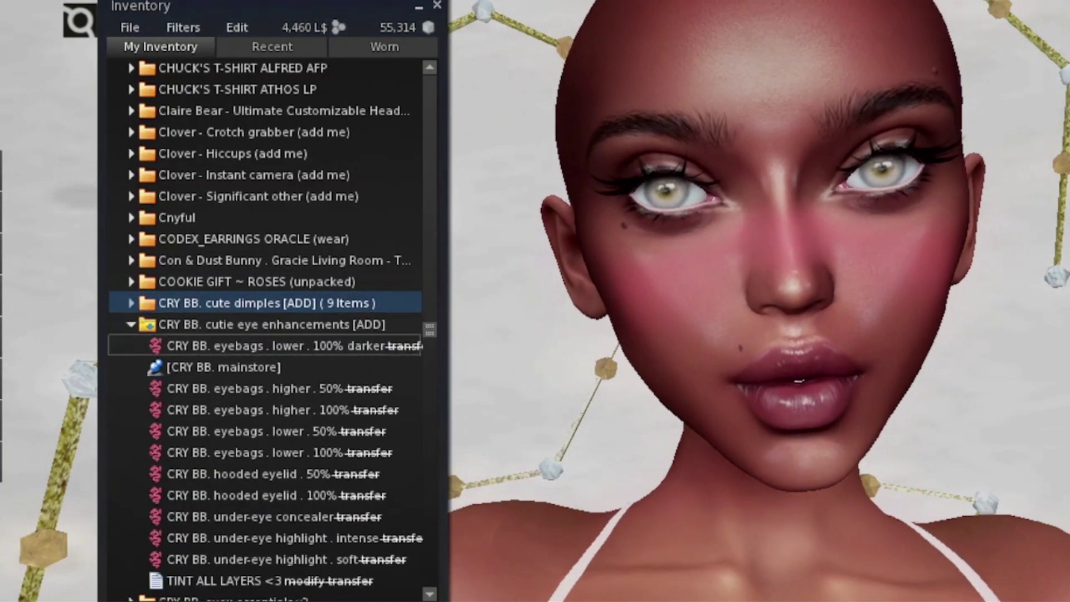
left_click(265, 346)
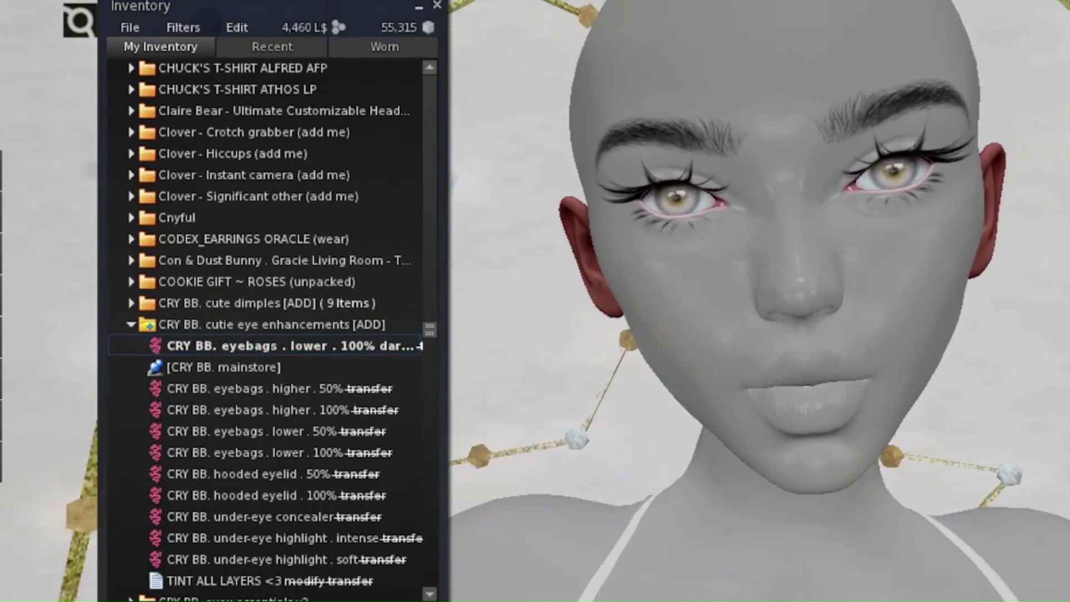
scroll(758, 301, "down", 3)
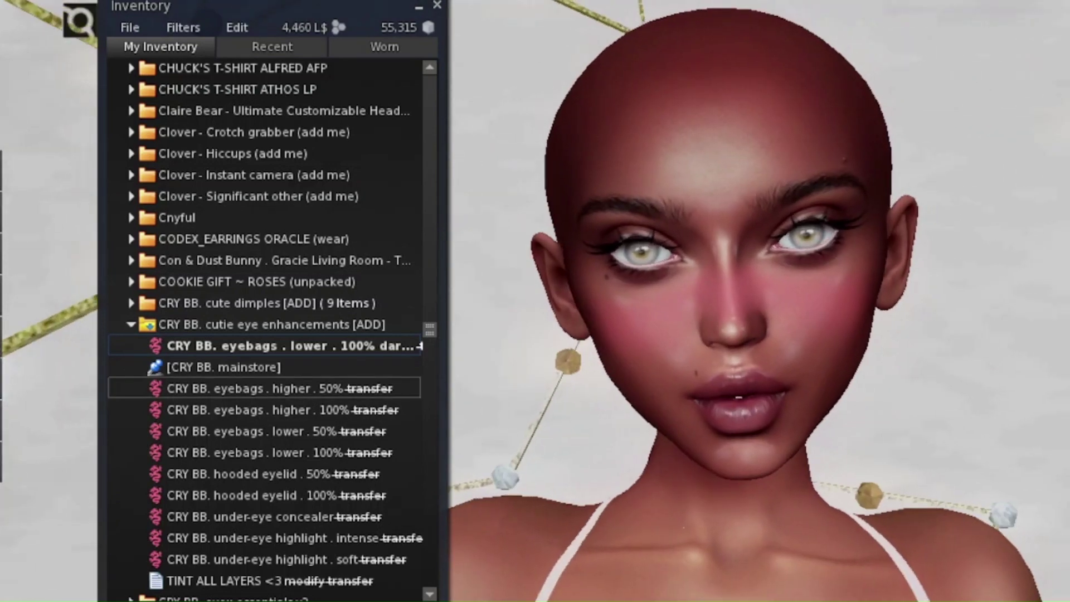
scroll(290, 538, "down", 3)
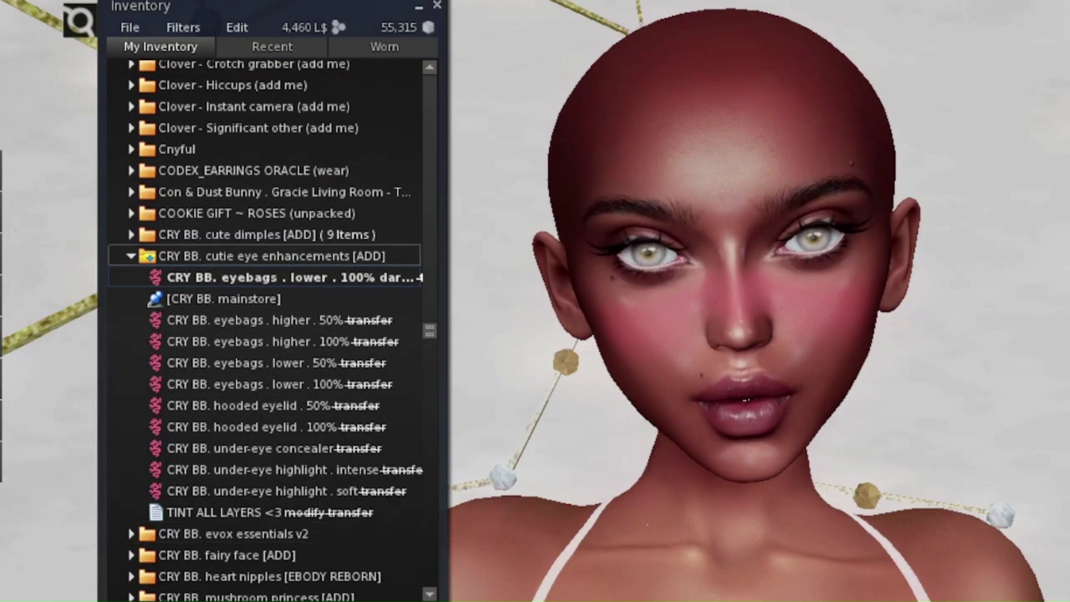
Close the eye enhancements folder and try the blush . nose layer from CRY BB. evox essentials v2 on the avatar
left_click(131, 255)
left_click(131, 277)
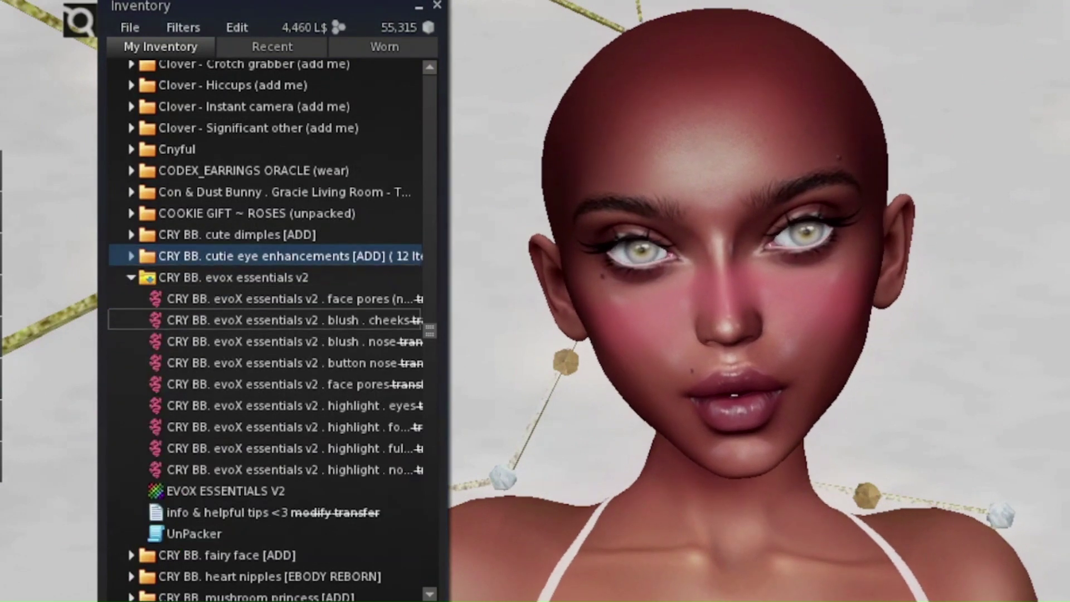
left_click(379, 362)
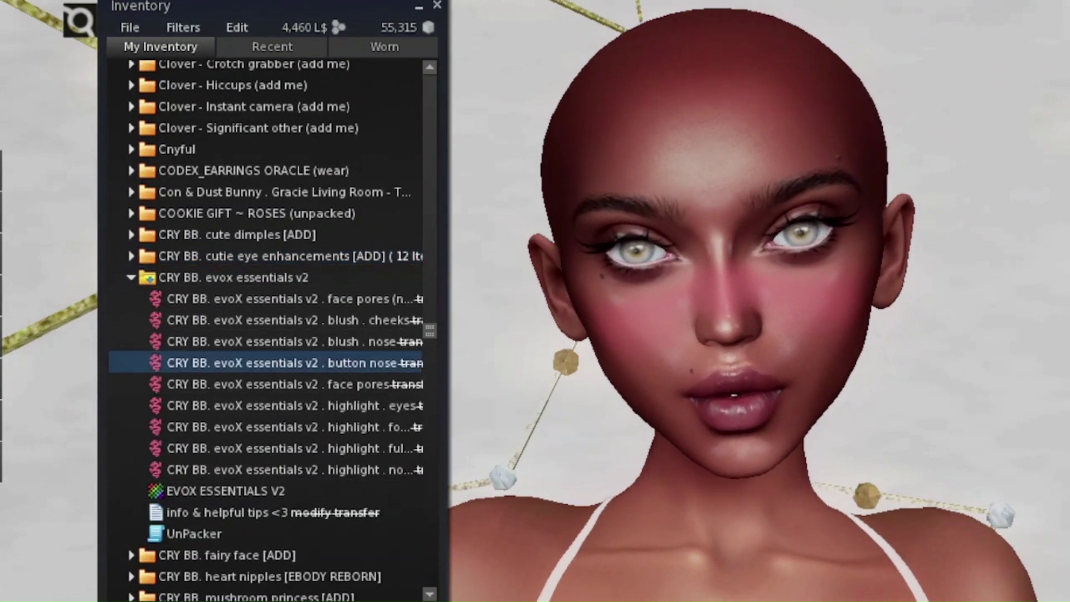
left_click(379, 341)
key("Return")
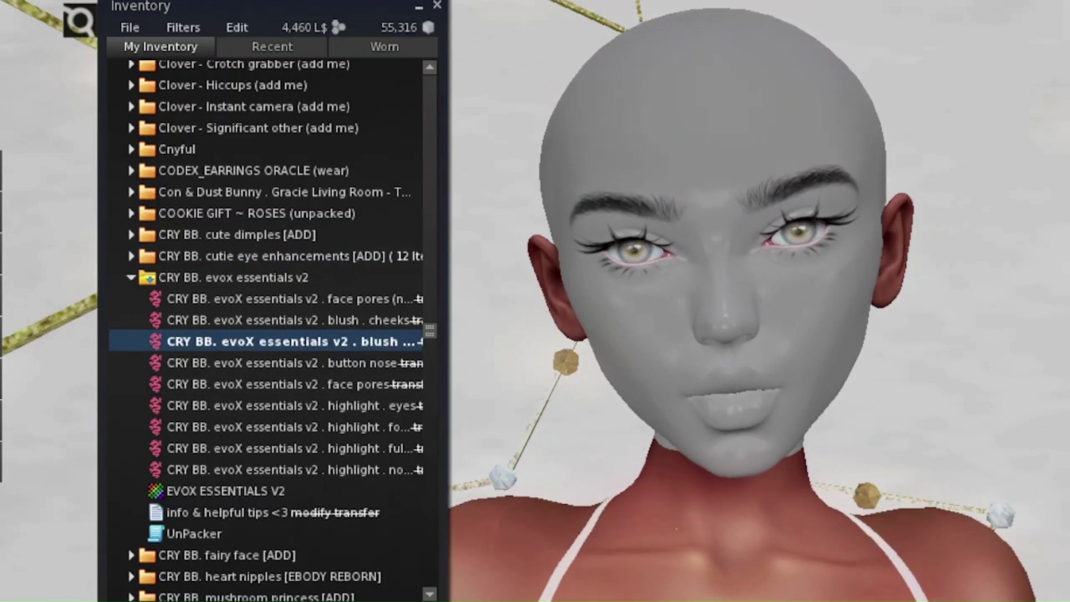
left_click_drag(742, 362, 719, 390)
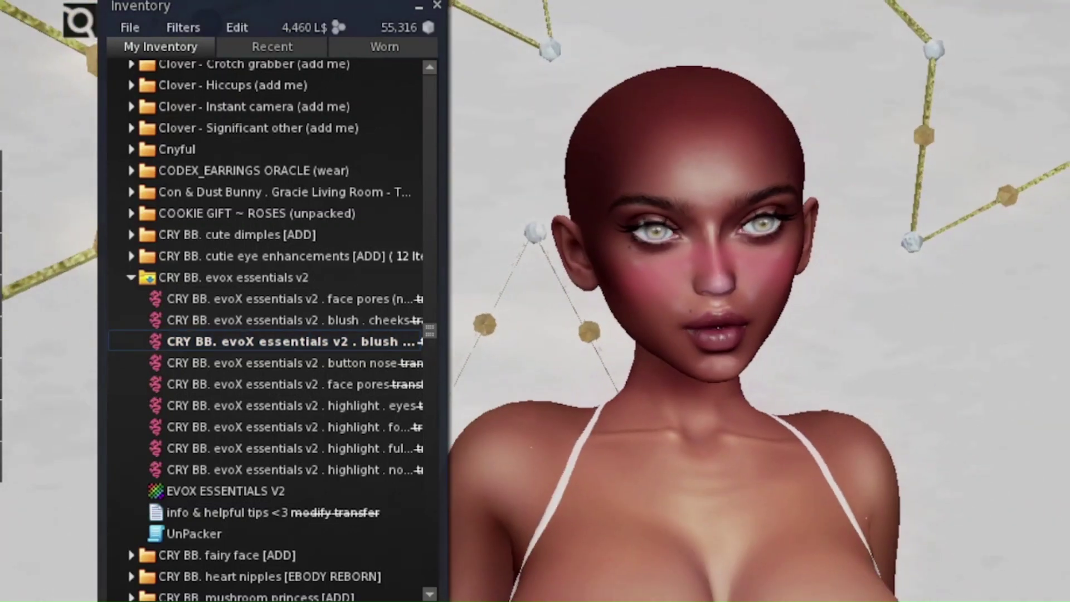
Take off the evoX nose blush and try the button nose layer on the avatar's face
left_click(348, 341)
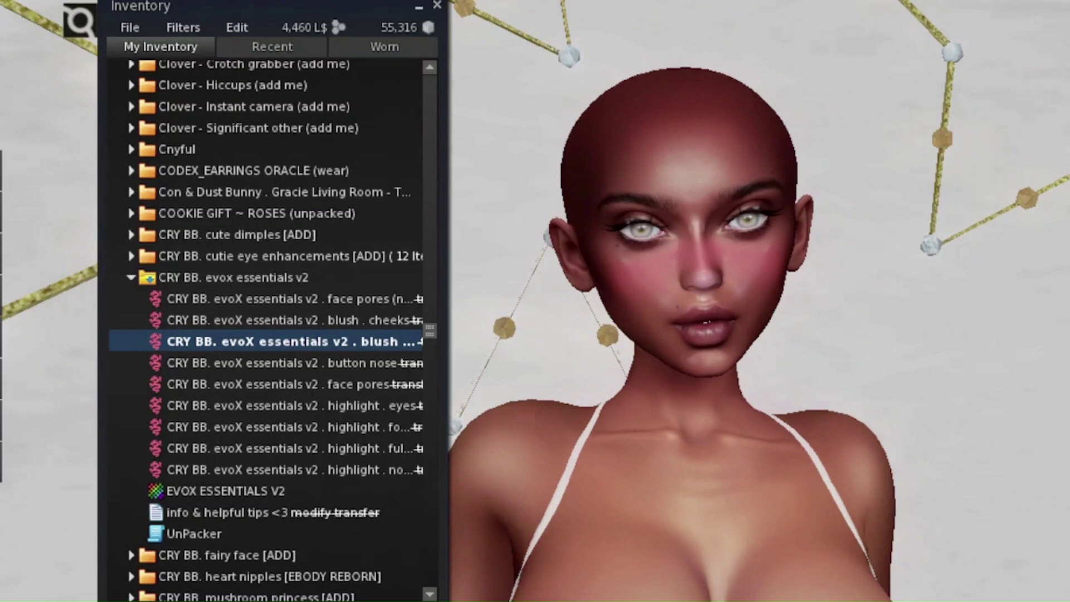
left_click(349, 363)
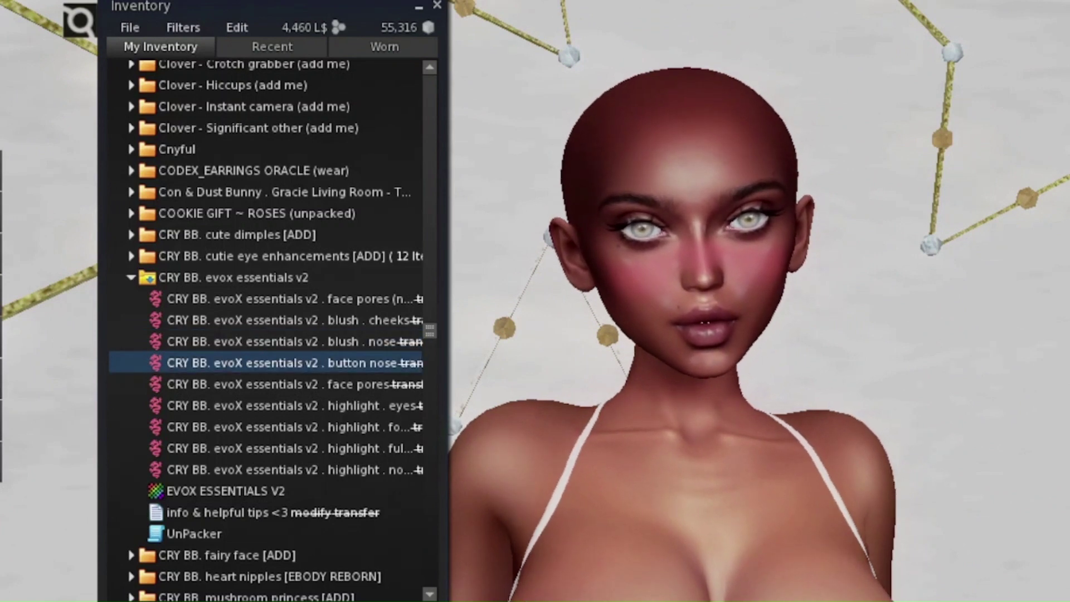
double_click(346, 363)
scroll(701, 290, "up", 4)
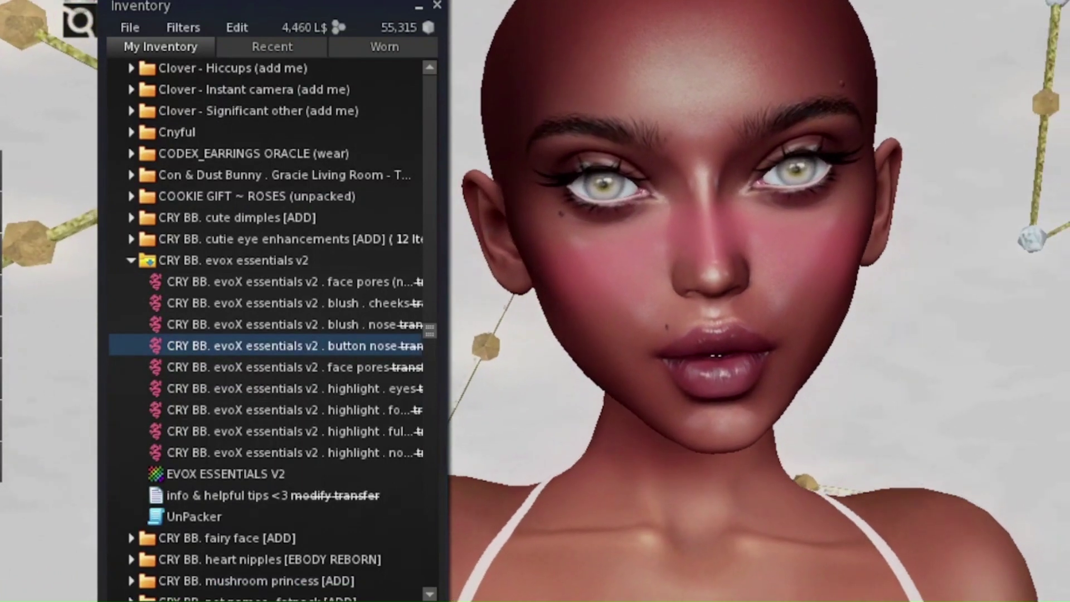
Close the evox essentials v2 folder and wear the eye glitter . all layer from CRY BB. fairy face [ADD]
left_click(131, 260)
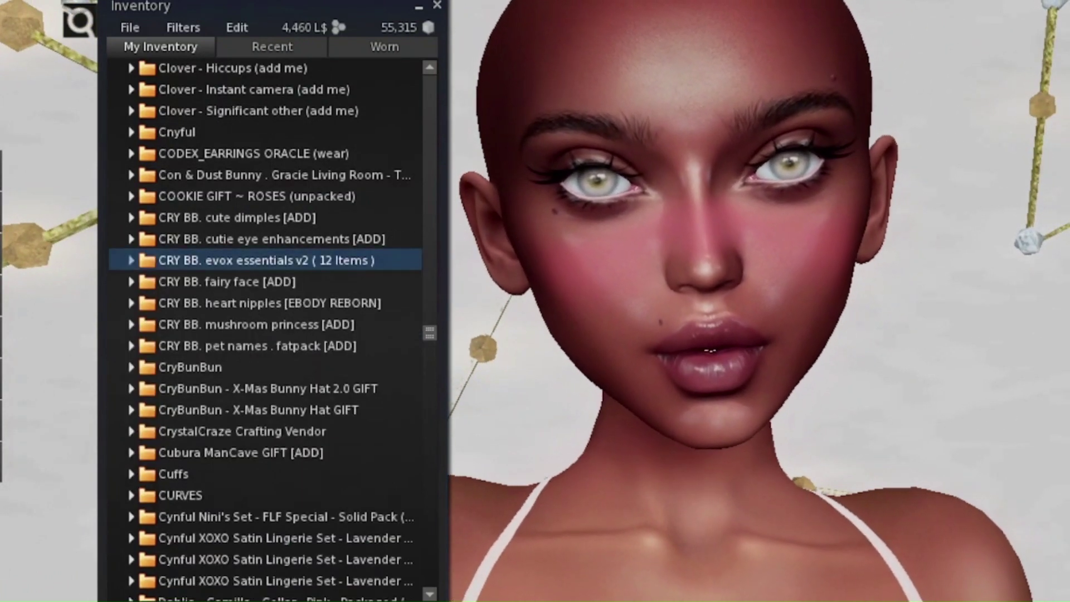
key("Right")
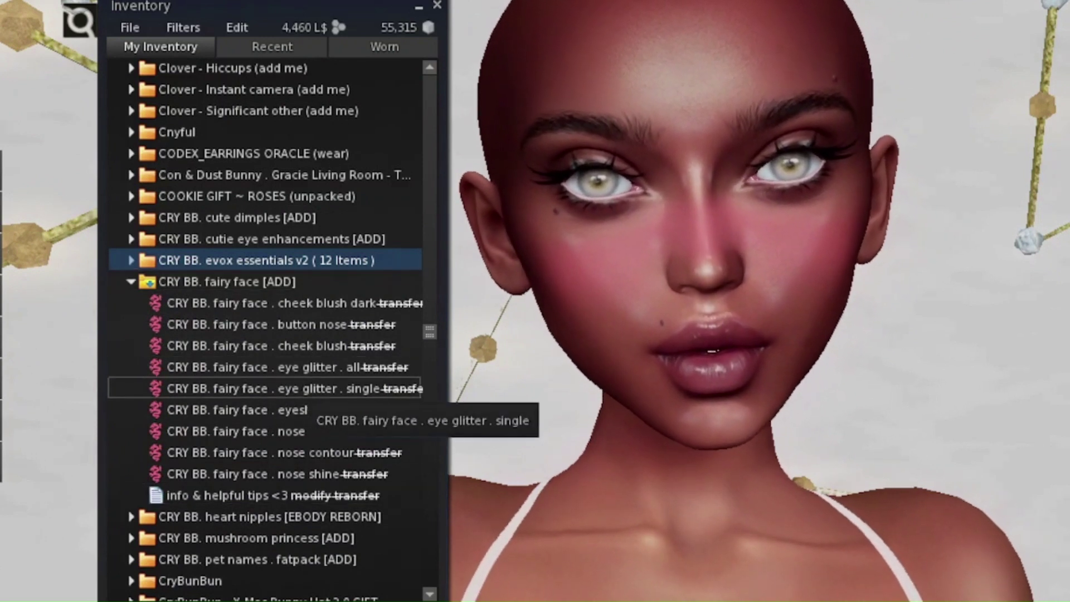
left_click(301, 367)
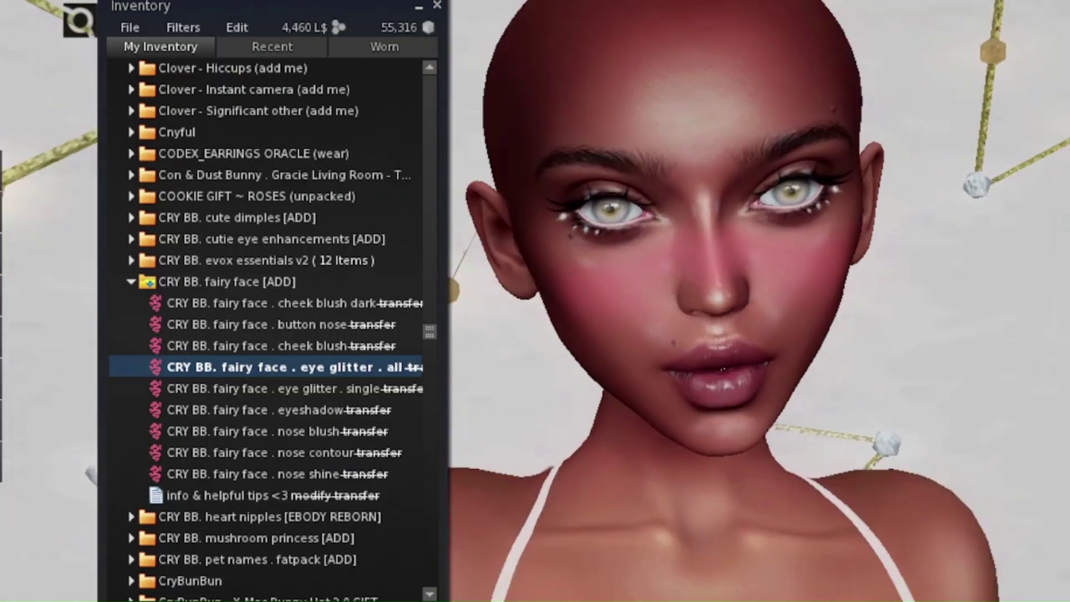
scroll(284, 370, "down", 1)
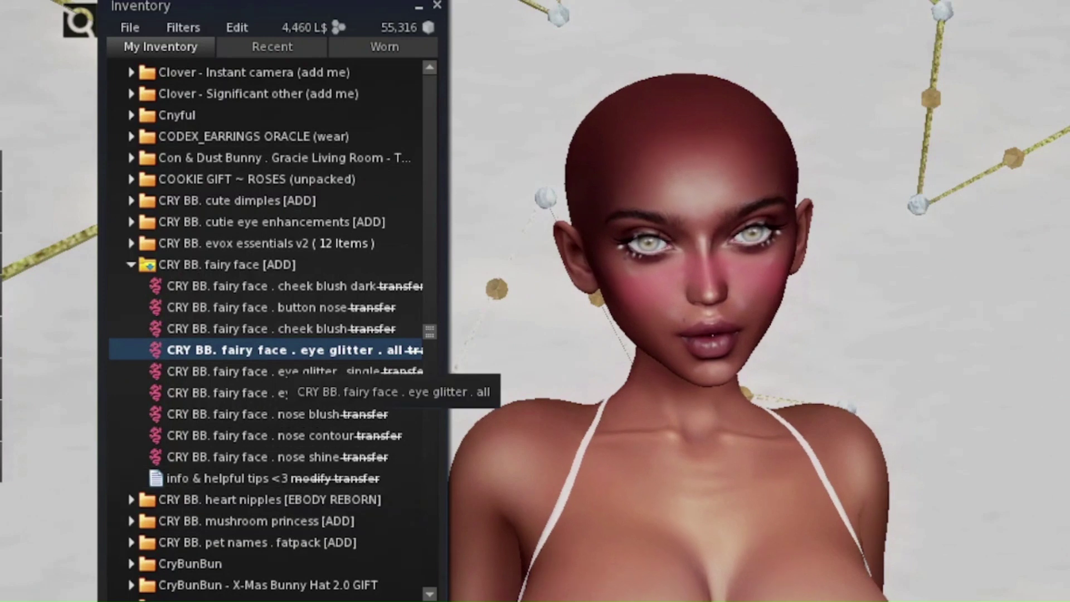
scroll(703, 301, "up", 4)
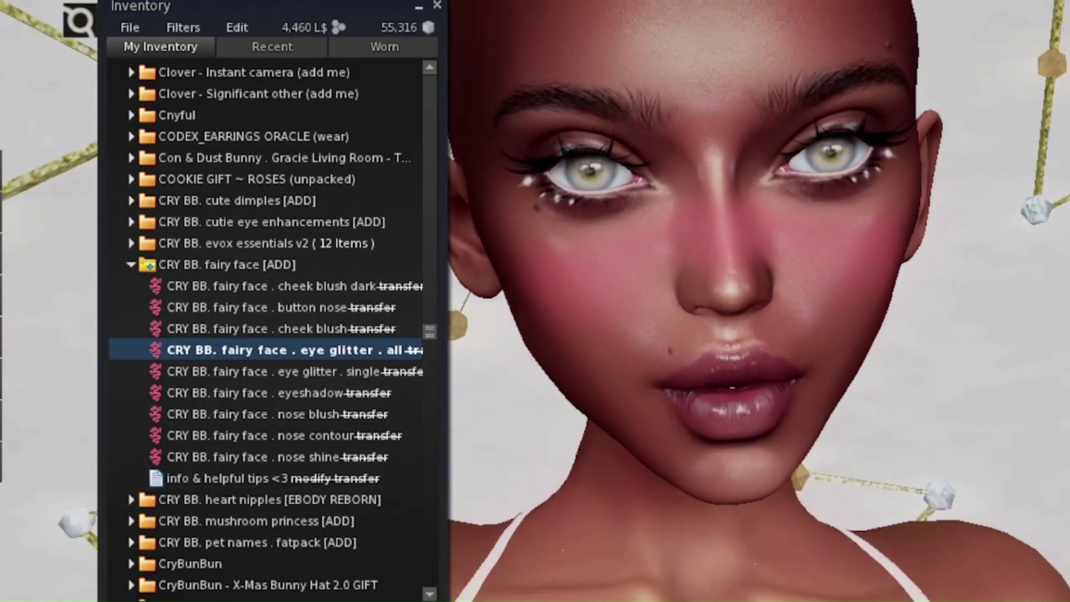
Close the fairy face folder and wear the Malina - Boo eyelashes / Lelutka EVO X HUD from the Lashes folder
scroll(703, 301, "down", 3)
left_click(131, 264)
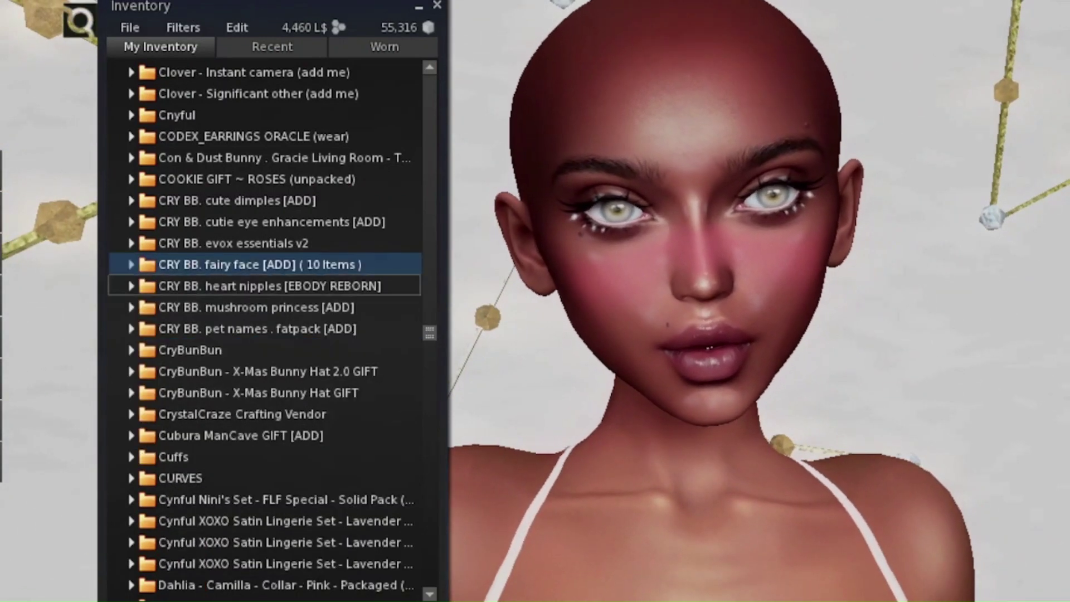
scroll(262, 334, "down", 1)
scroll(262, 334, "down", 15)
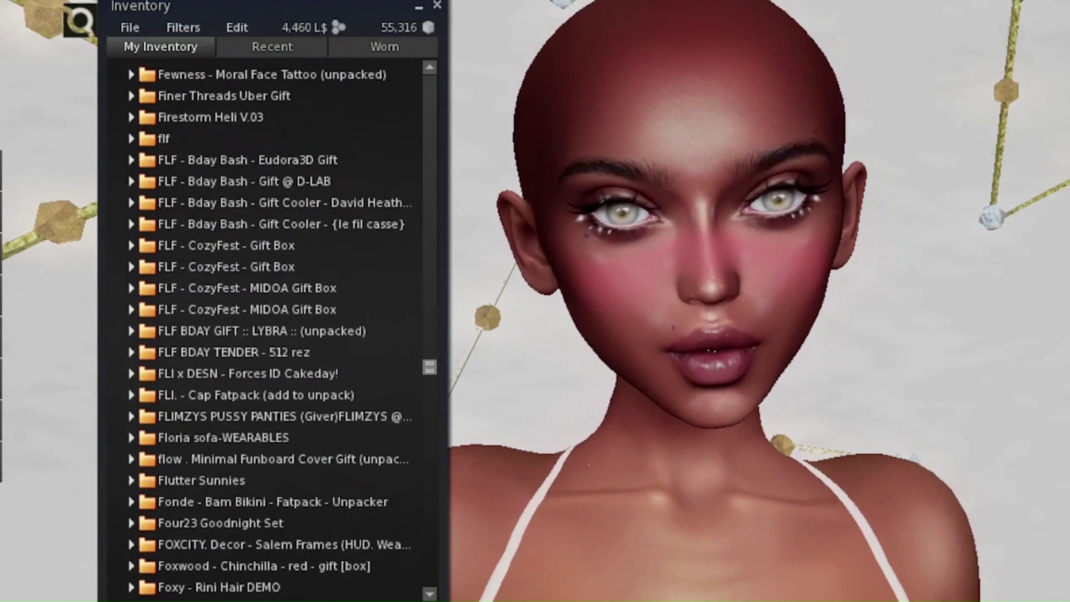
scroll(262, 454, "down", 15)
left_click(131, 455)
left_click(139, 476)
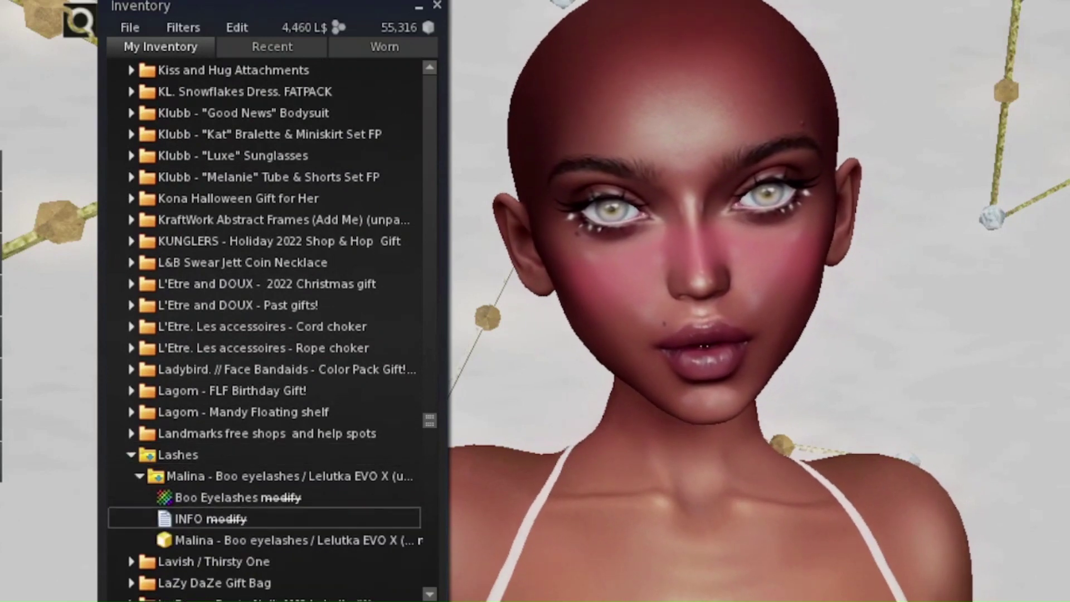
double_click(262, 540)
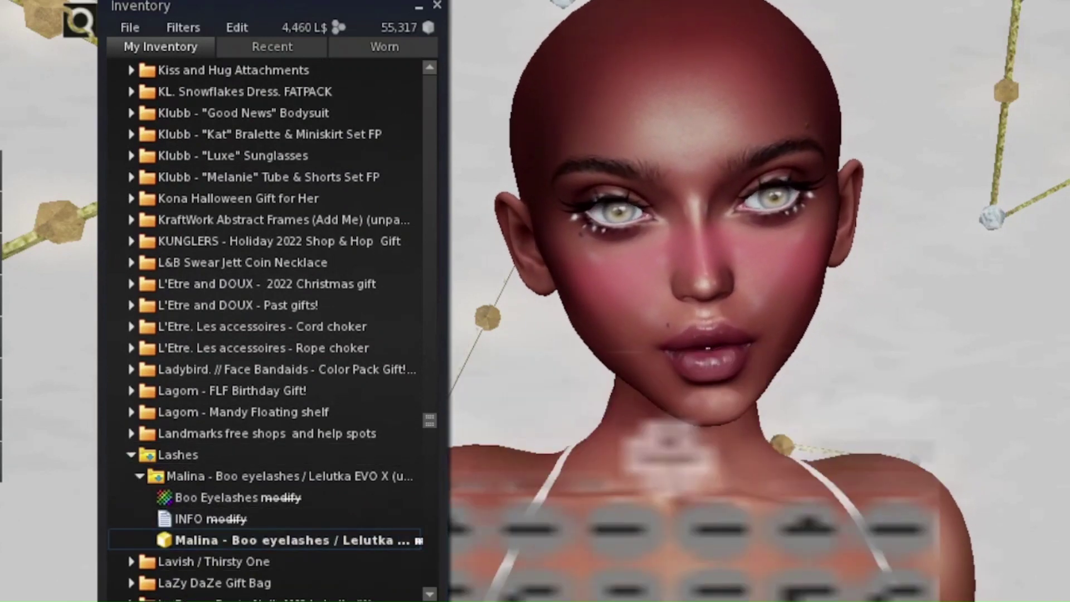
Search the inventory for "lashes" and take off the Malina - Boo eyelashes HUD
type("lashes")
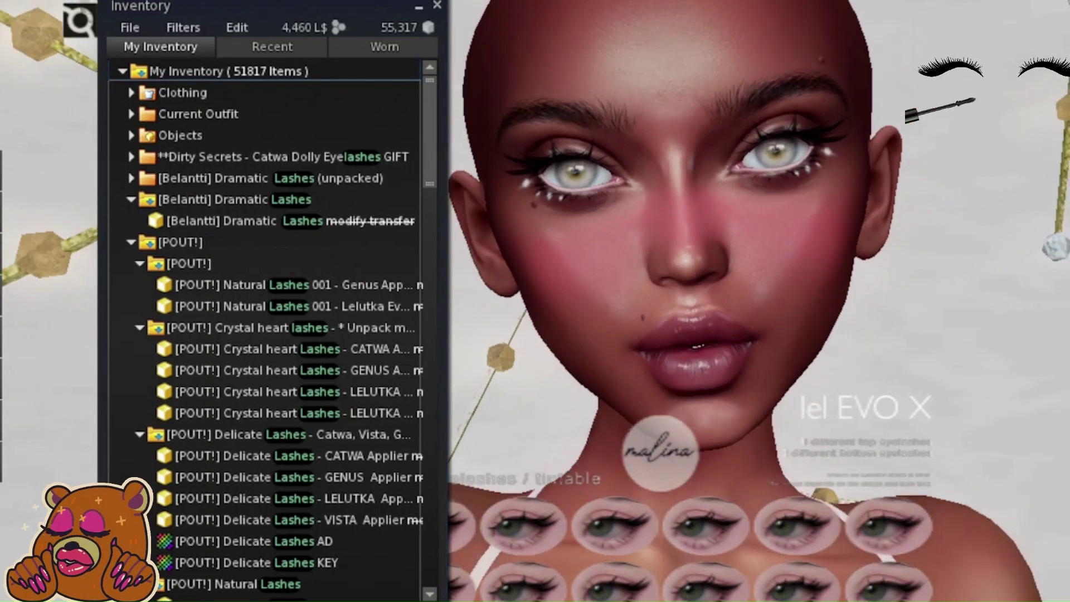
scroll(265, 329, "down", 3)
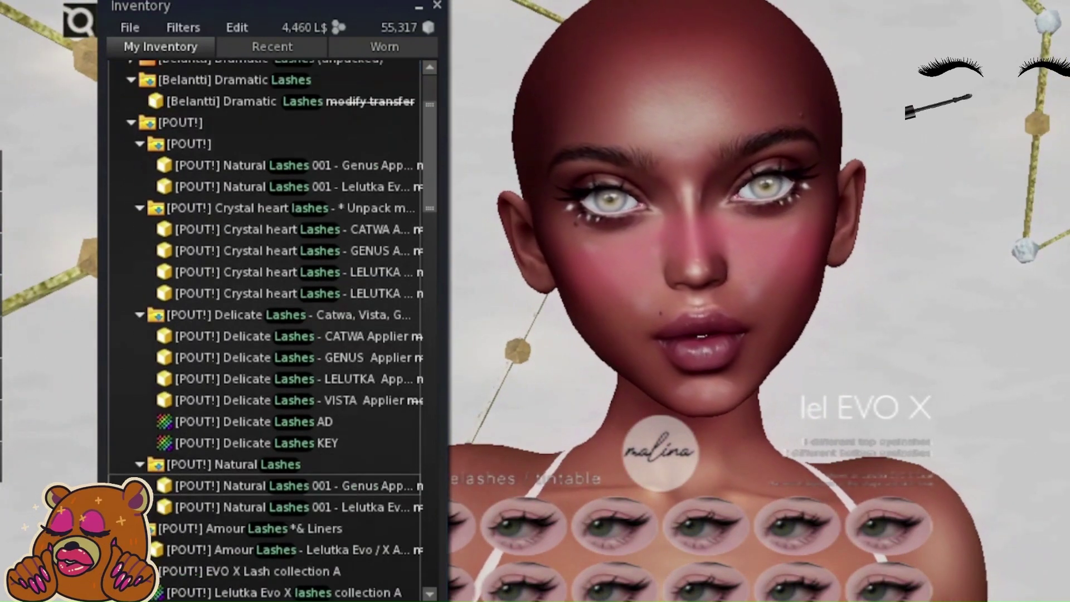
scroll(264, 328, "up", 2)
scroll(264, 328, "down", 6)
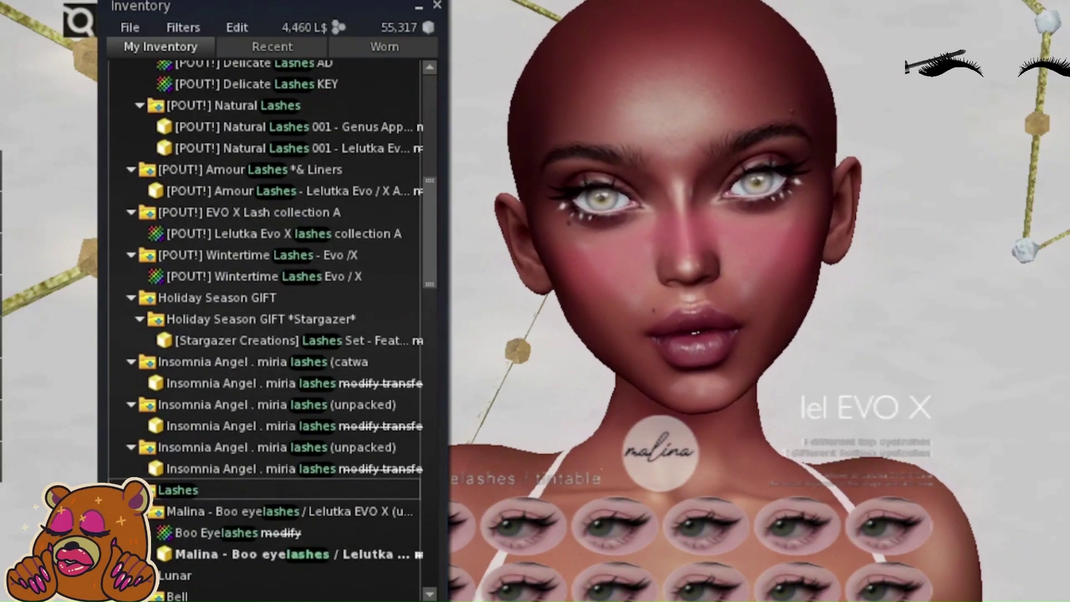
scroll(265, 490, "down", 2)
double_click(264, 469)
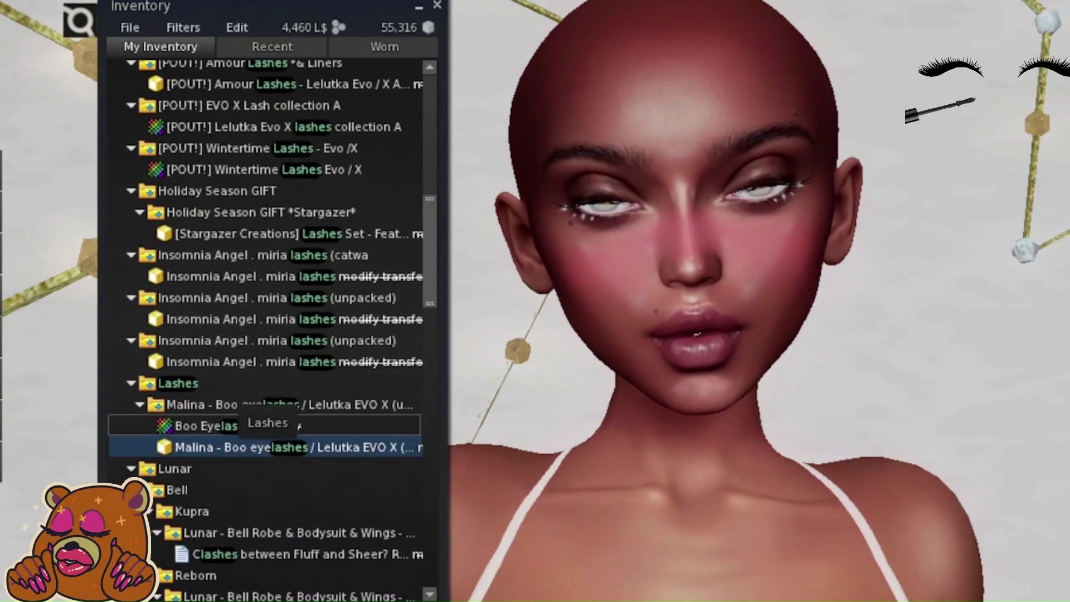
Try the Insomnia Angel . miria lashes and wear the [Serenity] - Whimsy eyelashes HUD from the November 2022 Group Gift folder
double_click(265, 362)
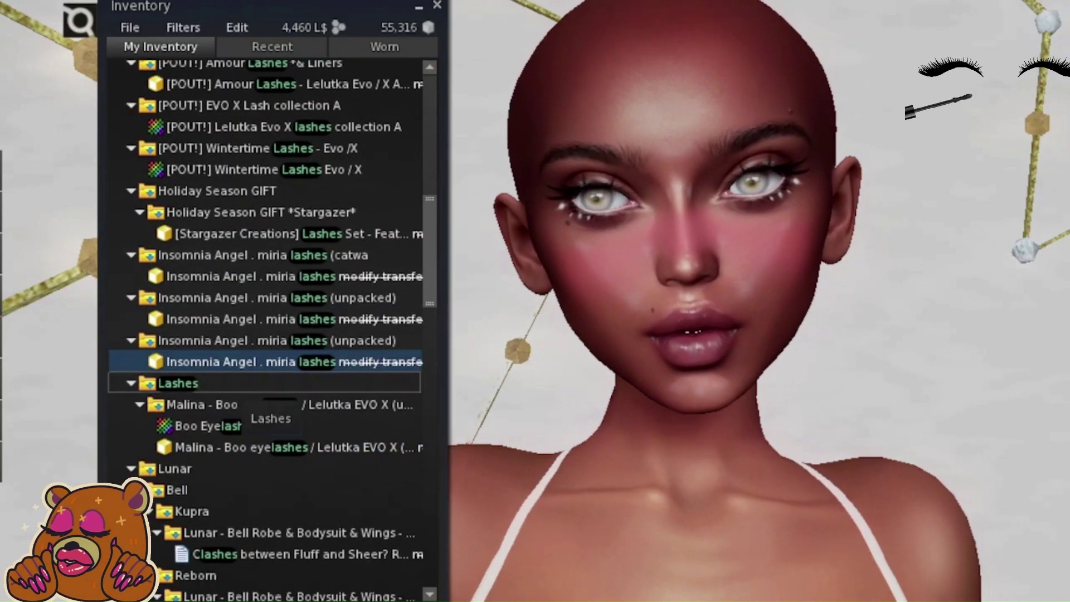
scroll(245, 390, "down", 5)
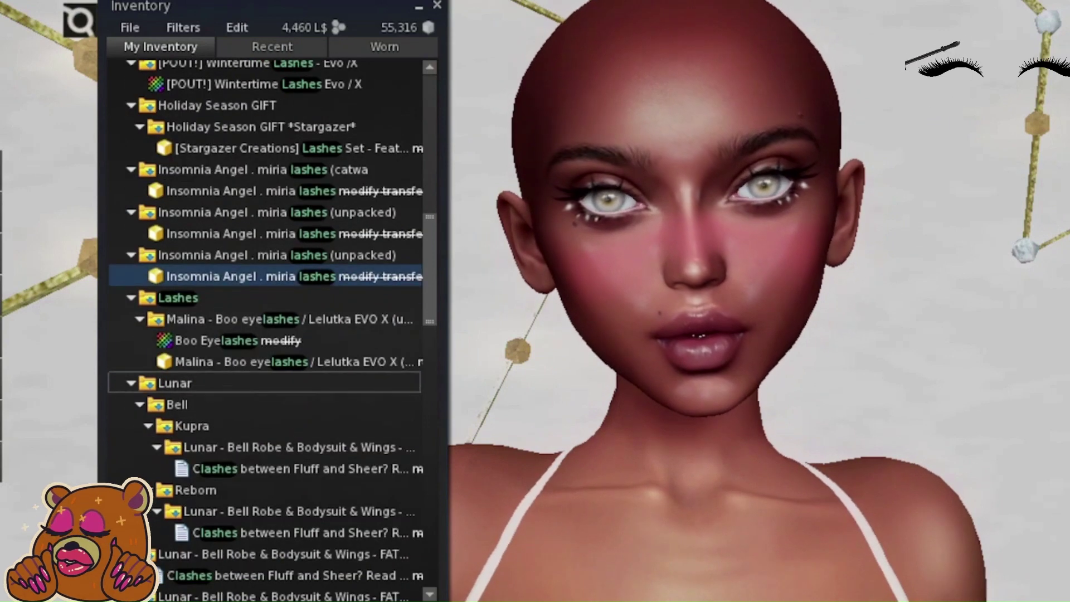
left_click(131, 382)
scroll(245, 390, "down", 11)
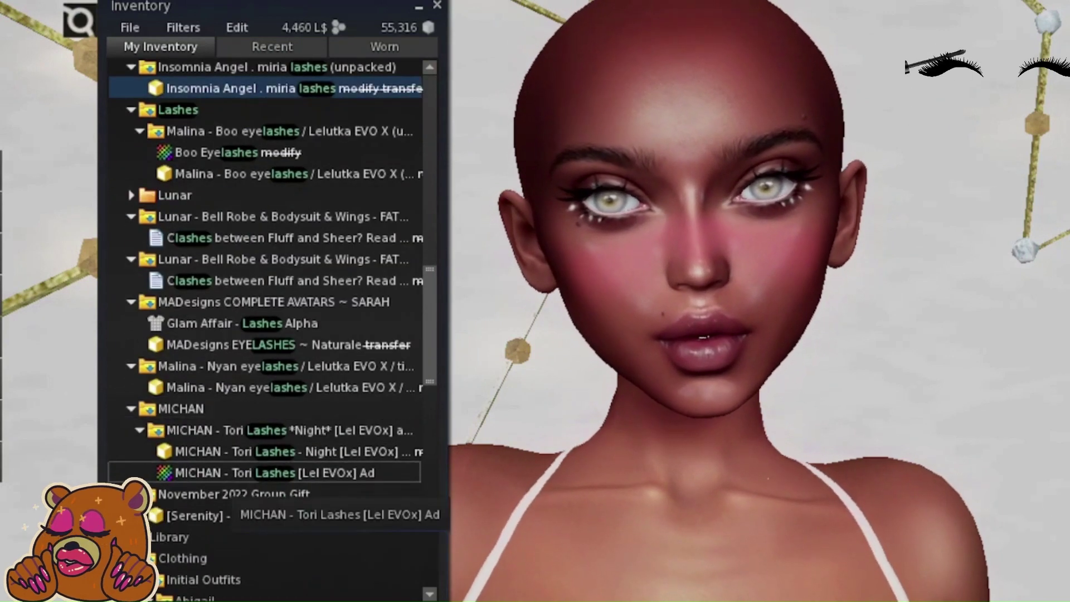
scroll(264, 473, "down", 2)
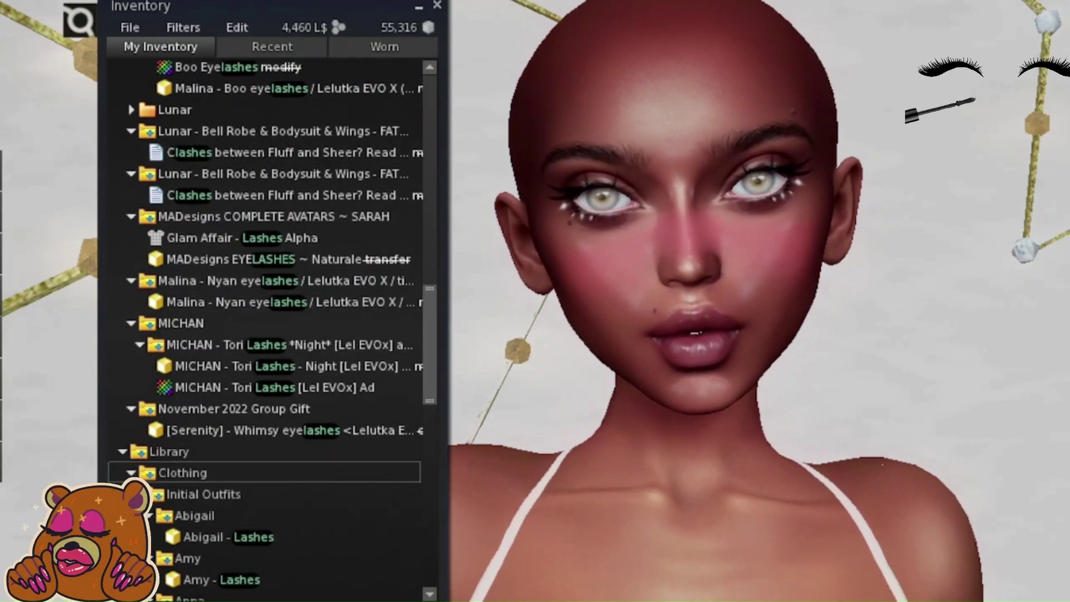
double_click(251, 430)
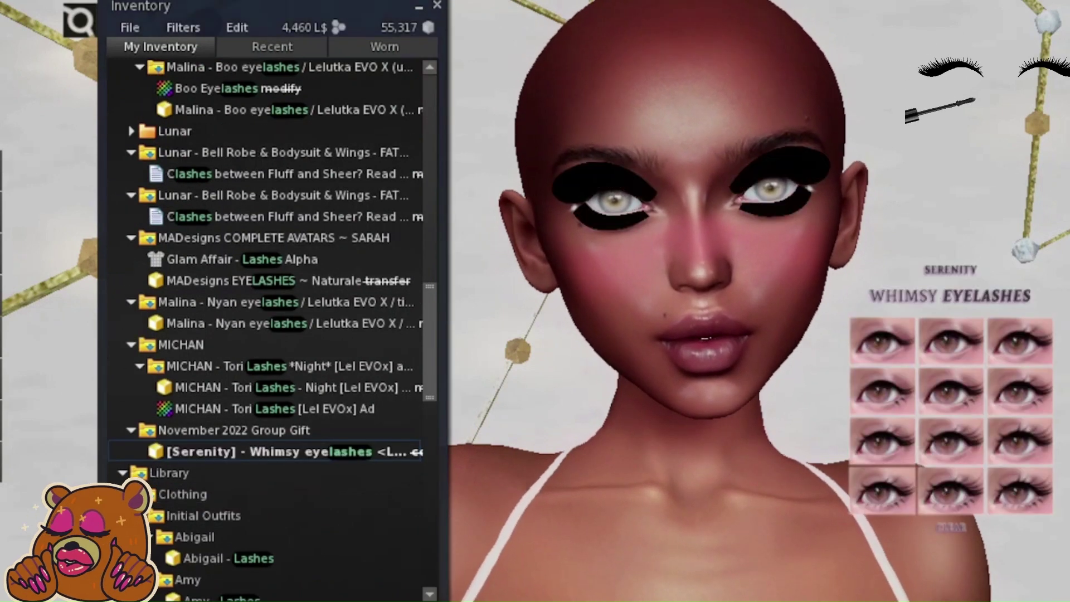